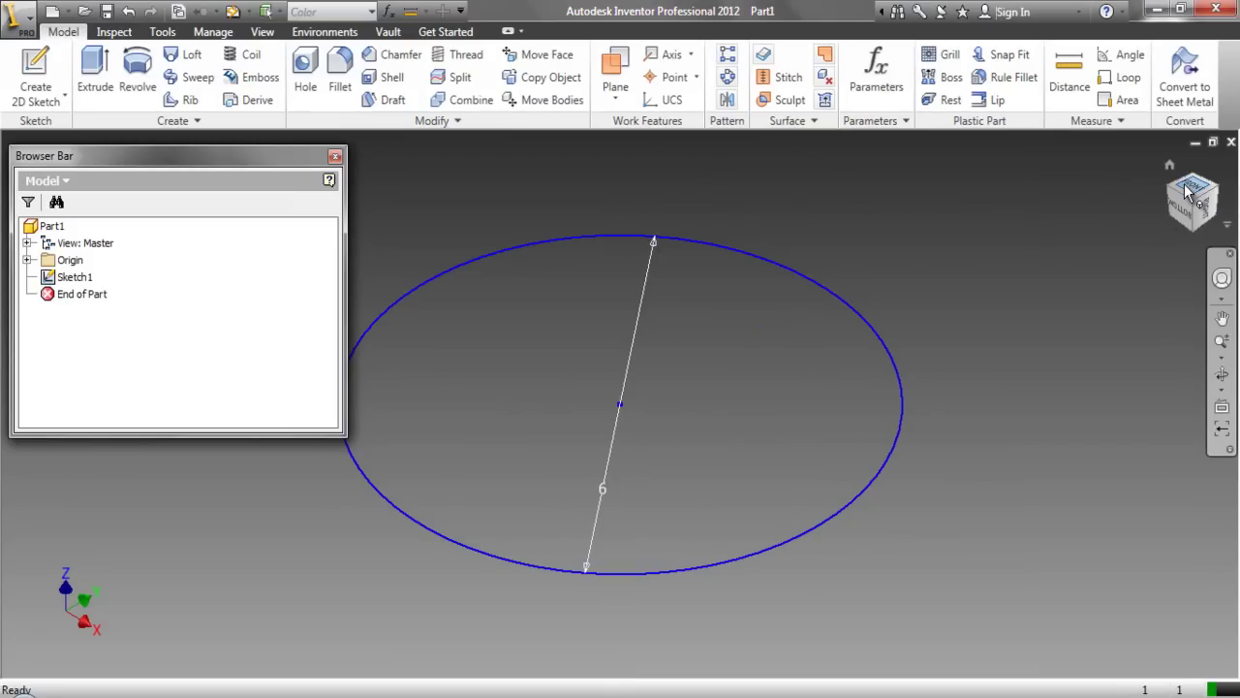
# Step: Extrude the 6 mm circle 80 mm into a solid cylinder and set its color to Beige (PC)
pyautogui.click(1186, 191)
pyautogui.click(1216, 167)
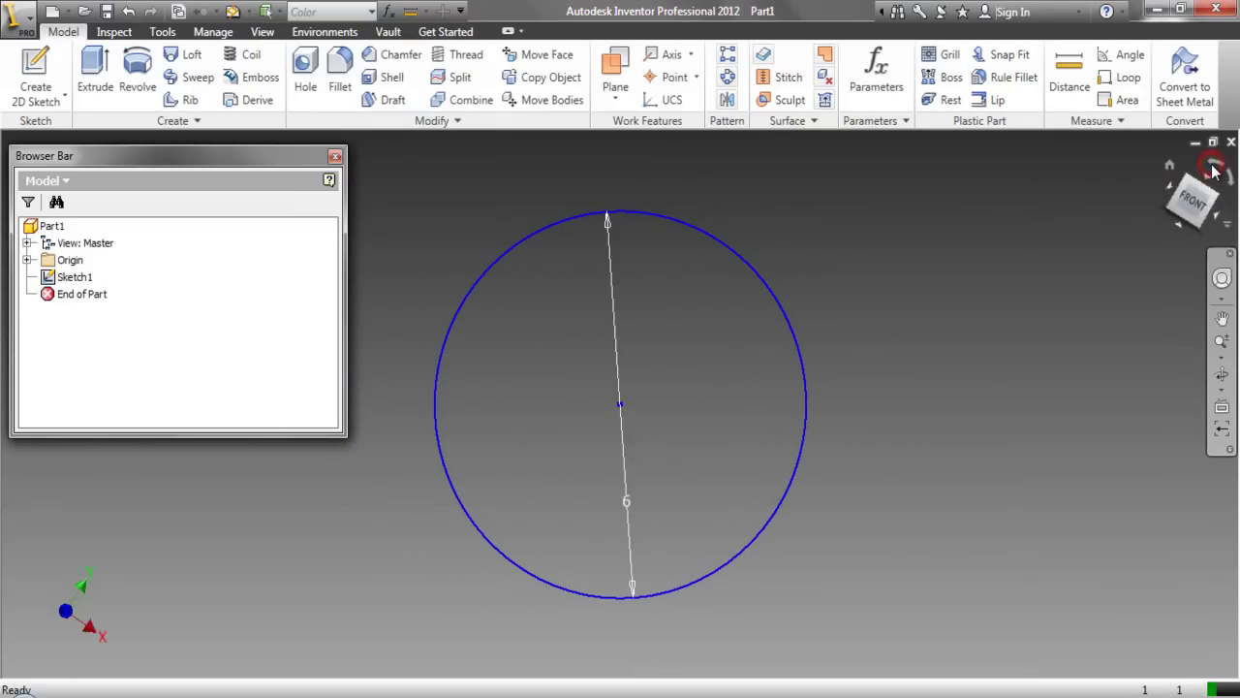
pyautogui.click(1209, 189)
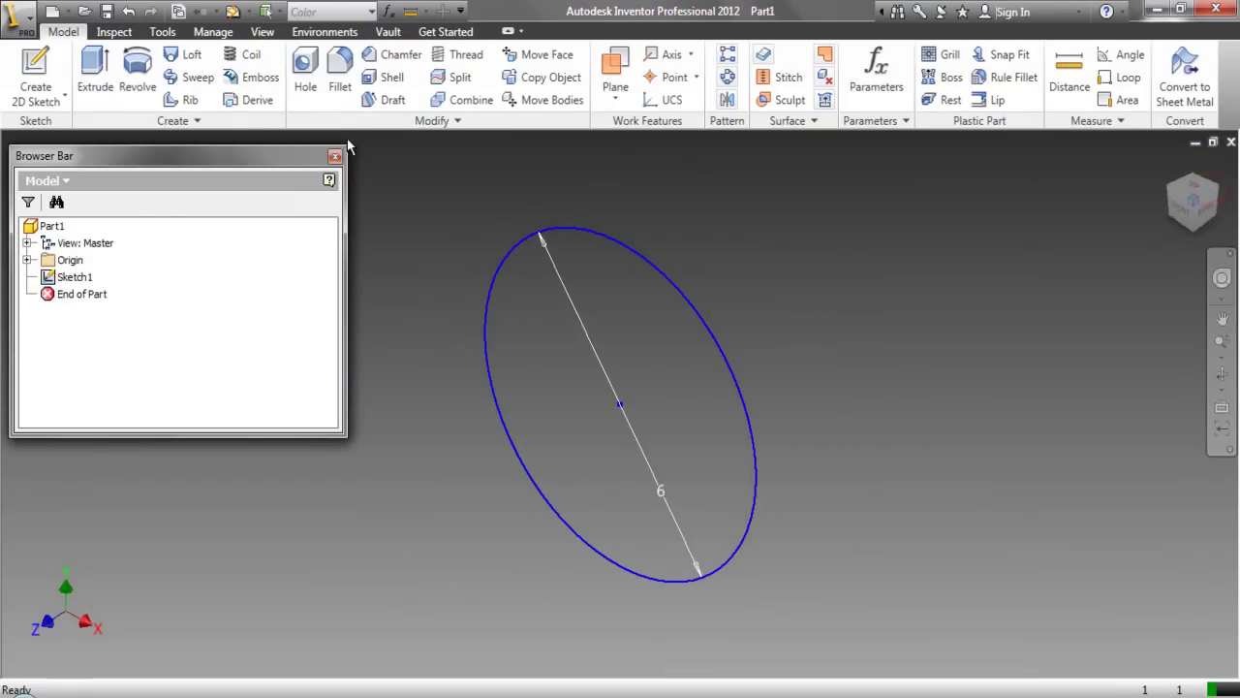
pyautogui.click(89, 68)
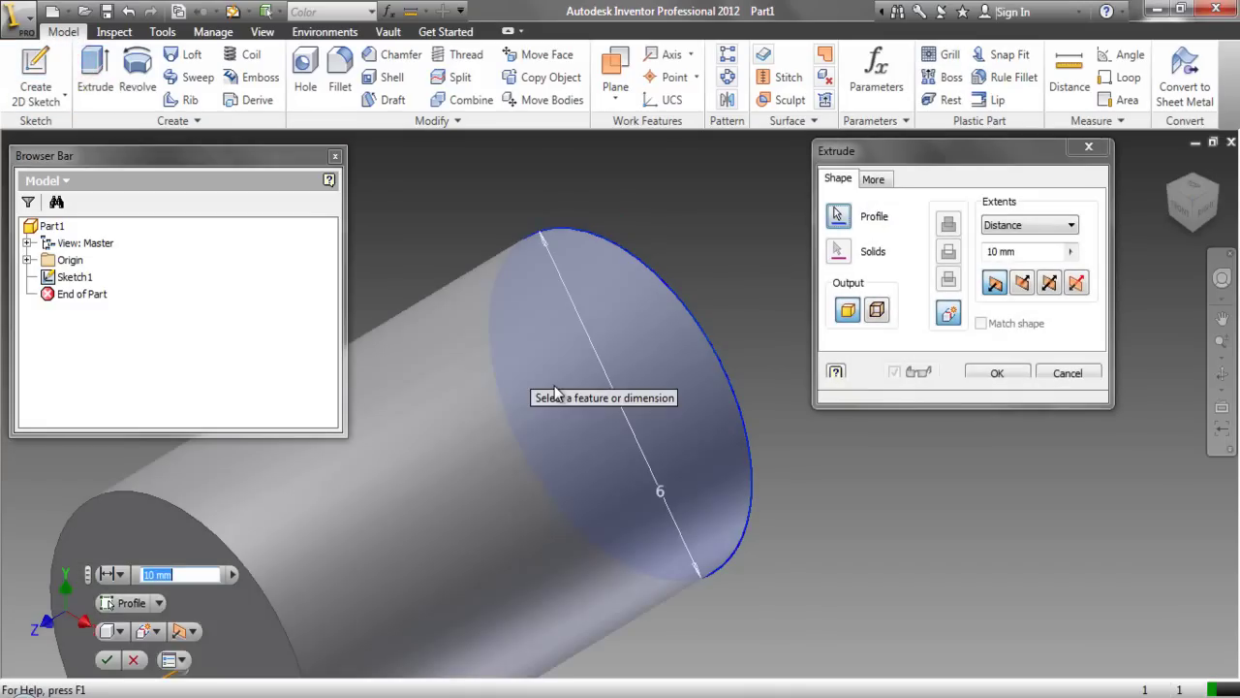
pyautogui.click(1022, 251)
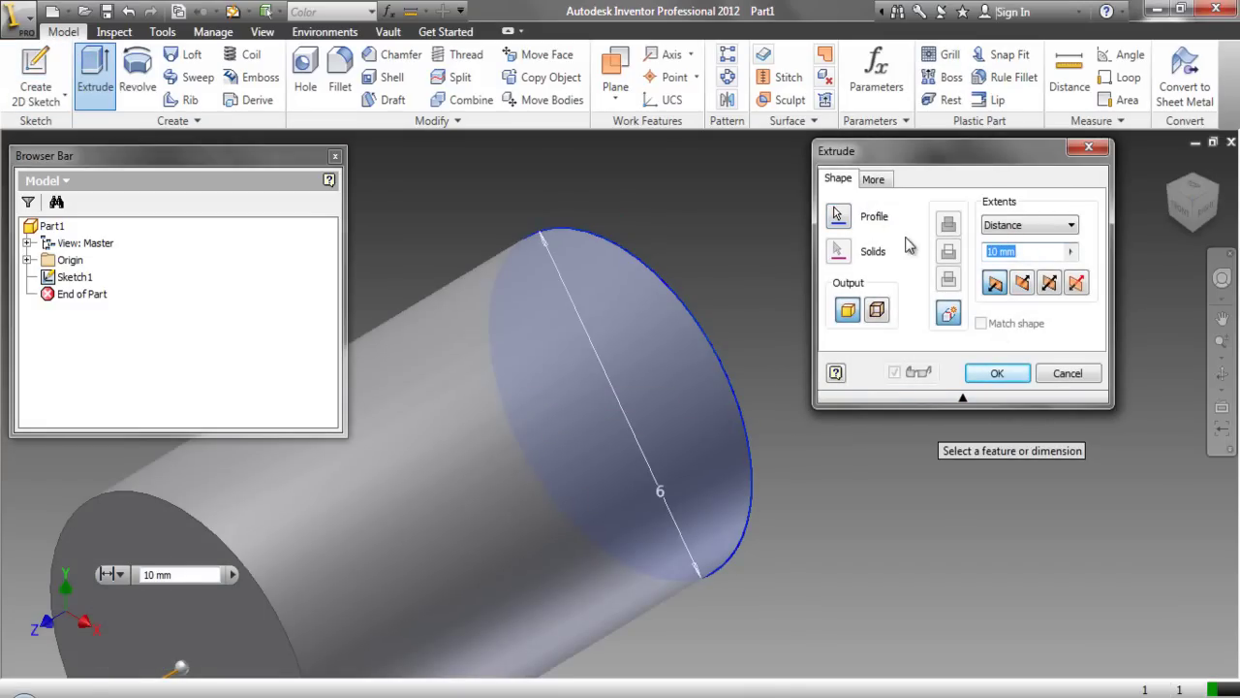
pyautogui.write('80')
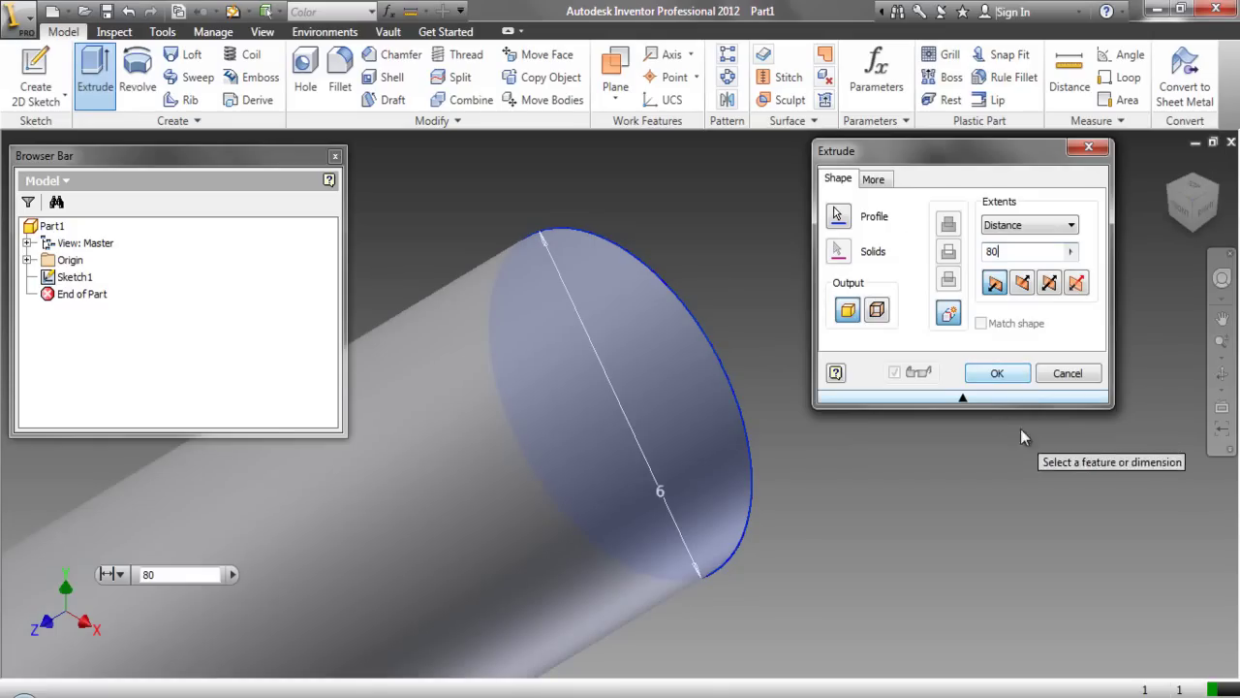
pyautogui.click(1023, 374)
pyautogui.click(1235, 358)
pyautogui.click(1102, 393)
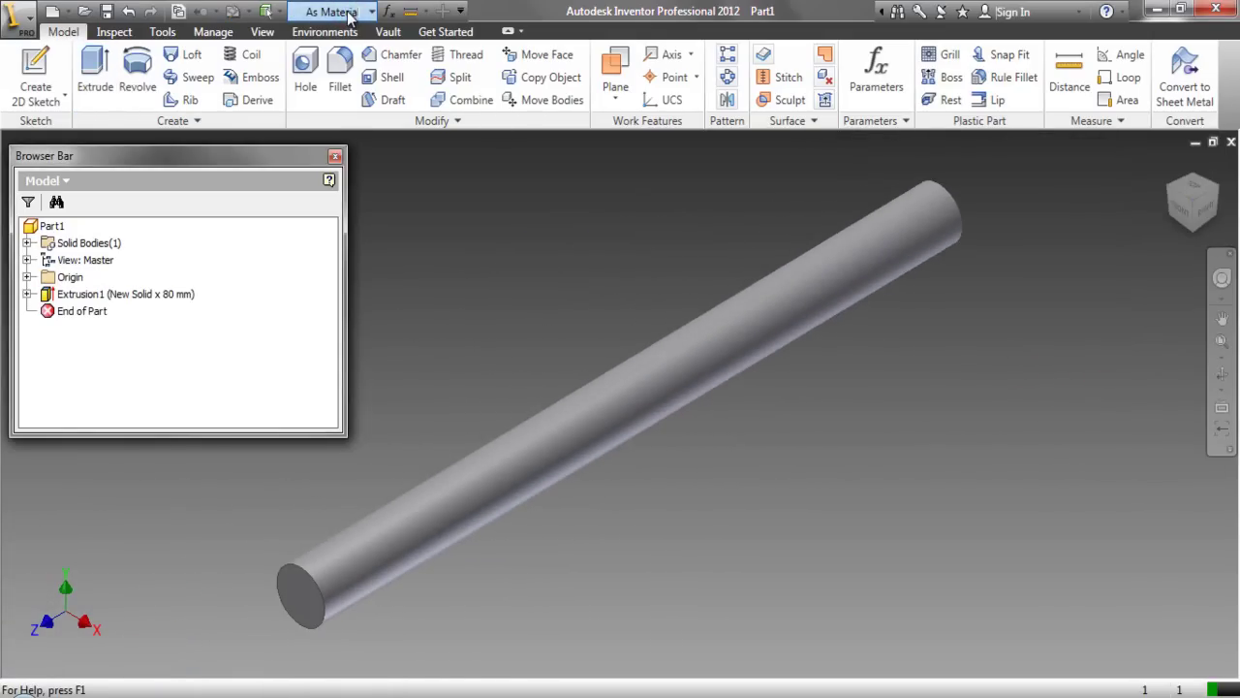
pyautogui.click(349, 13)
pyautogui.click(310, 222)
# Step: Save the part as Drill Bit inside a new folder named Drill Bit
pyautogui.click(107, 11)
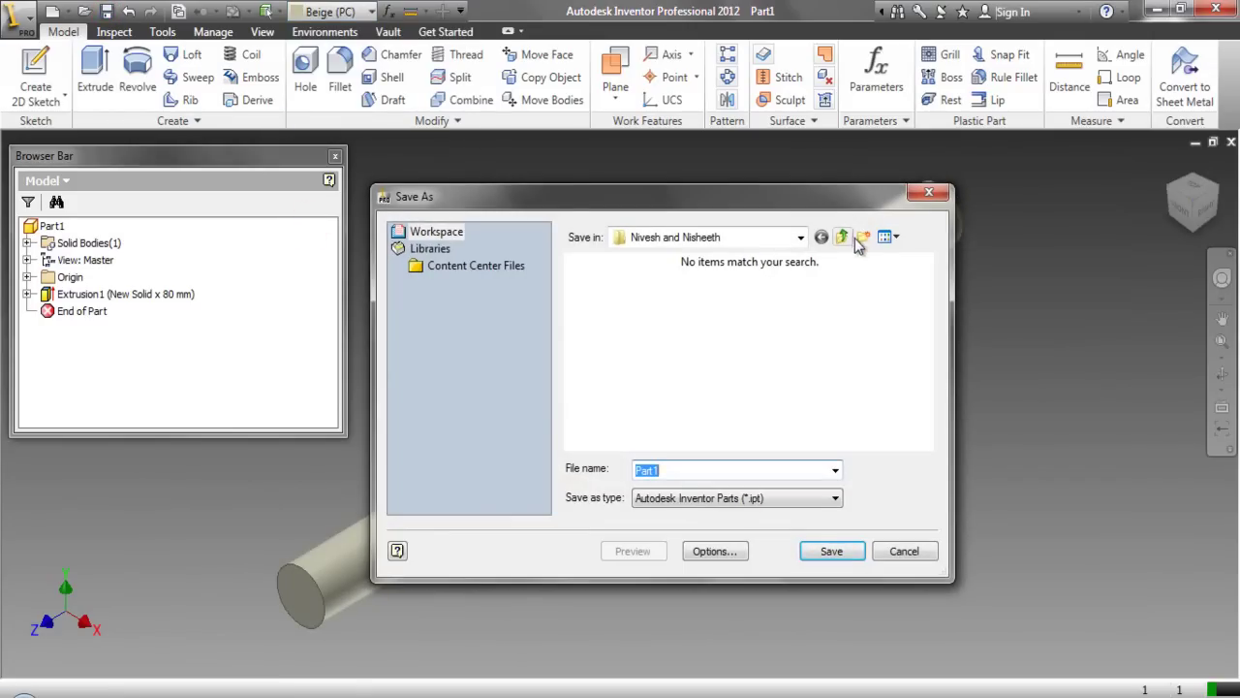
pyautogui.click(856, 241)
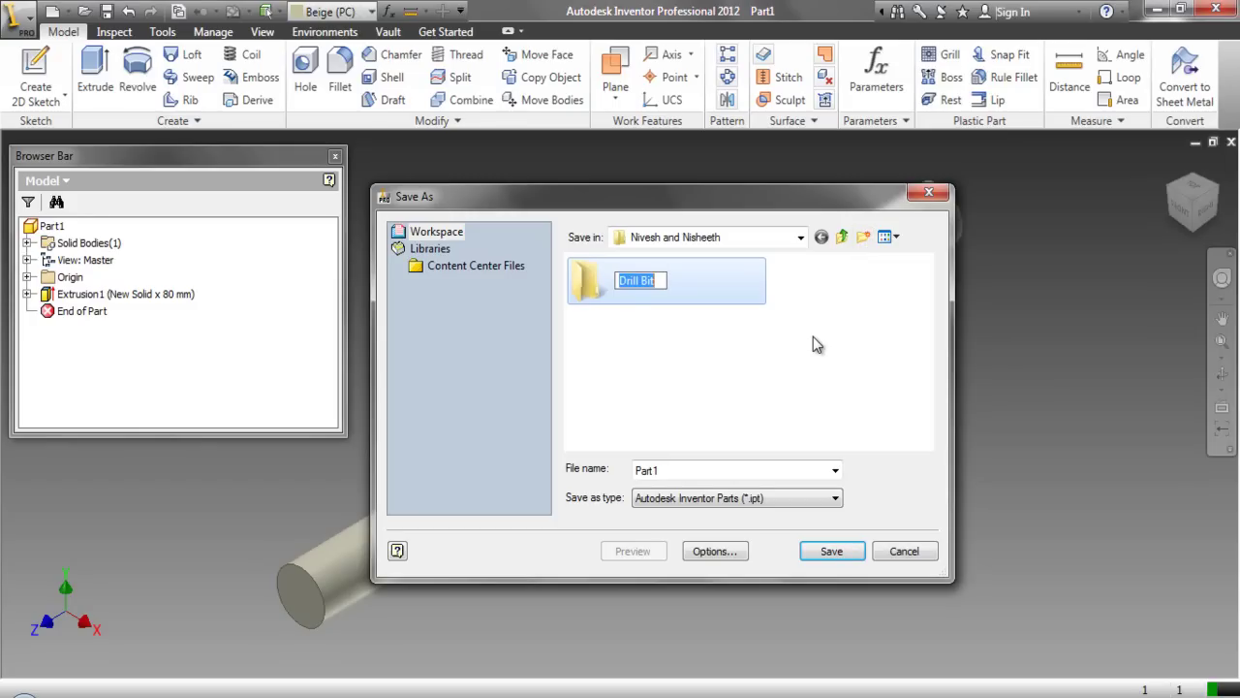
pyautogui.click(808, 398)
pyautogui.doubleClick(640, 296)
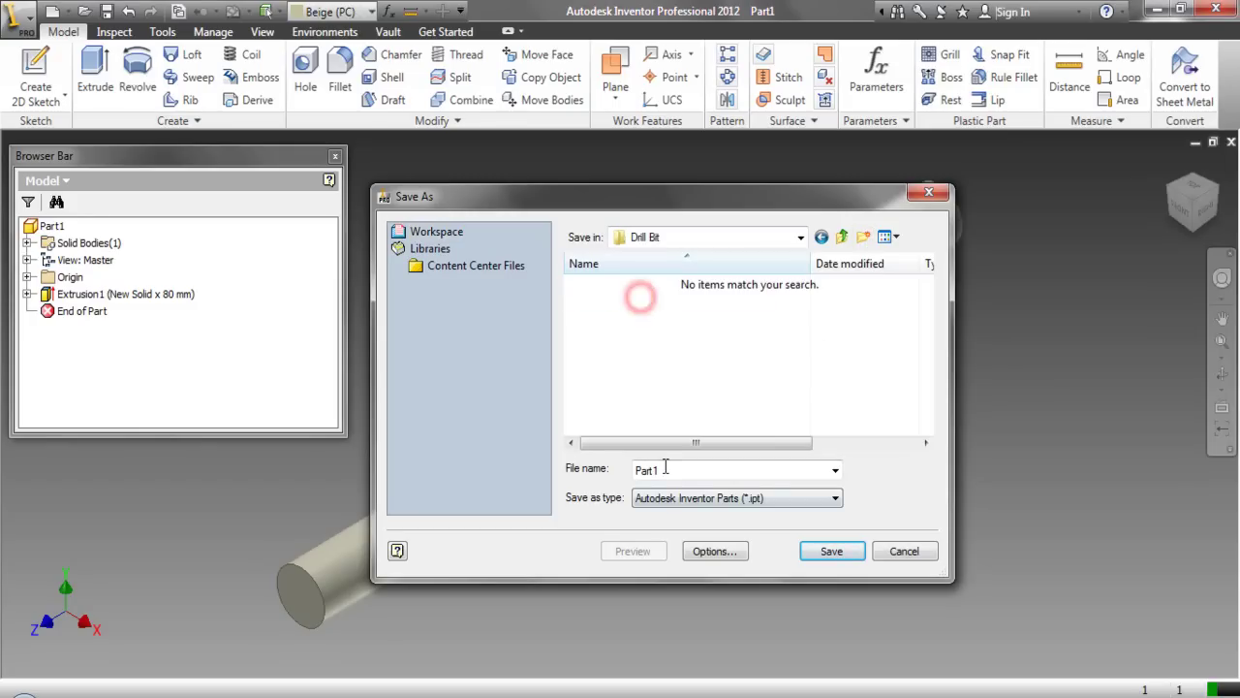
pyautogui.click(825, 551)
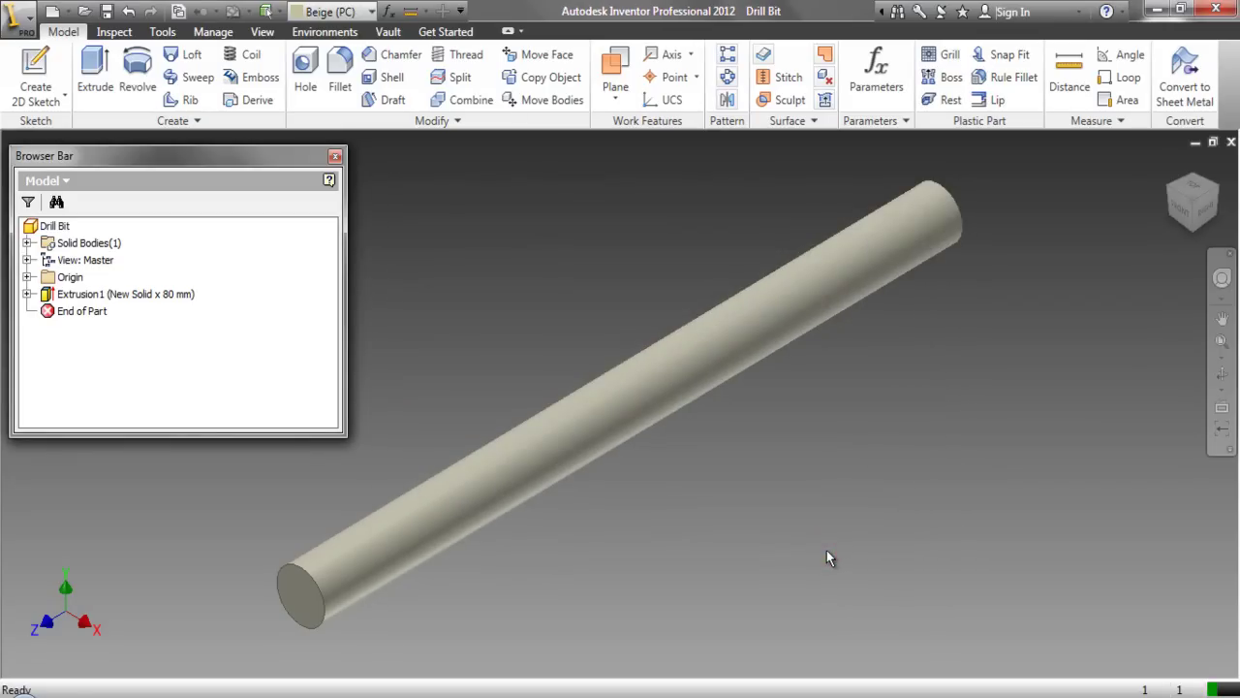
# Step: Start a sketch on the cylinder's front end face and project its cut edges as construction geometry
pyautogui.click(309, 605)
pyautogui.click(395, 578)
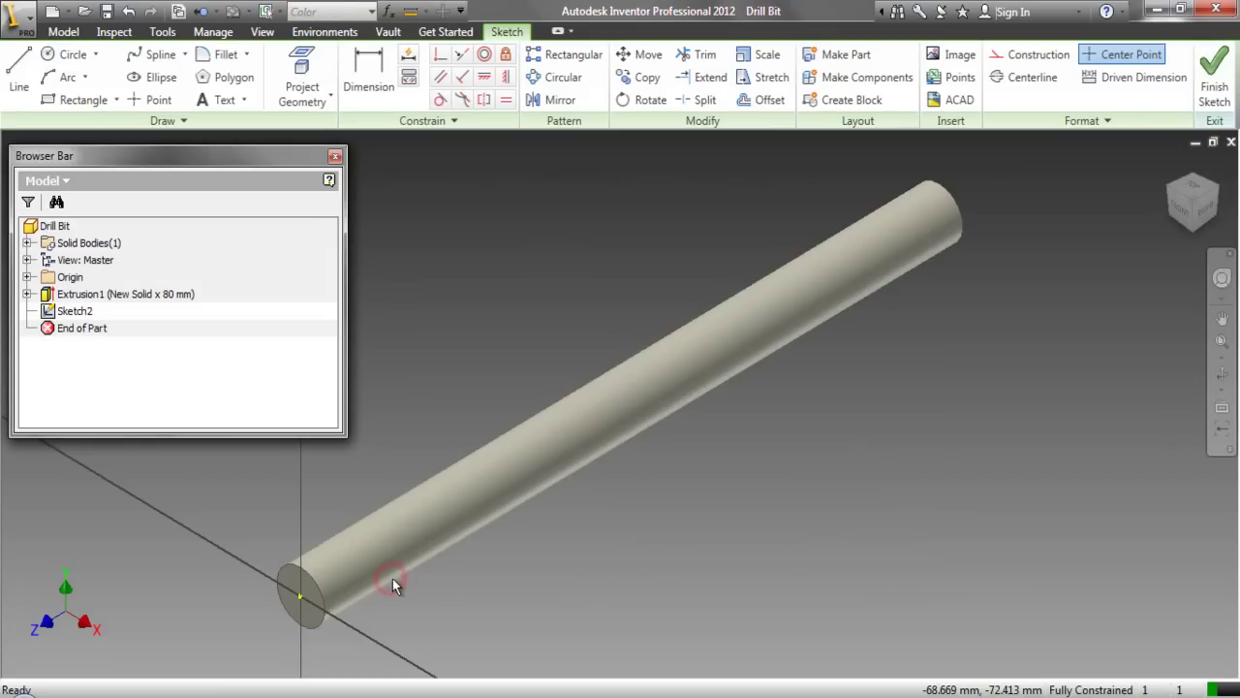
pyautogui.click(1180, 203)
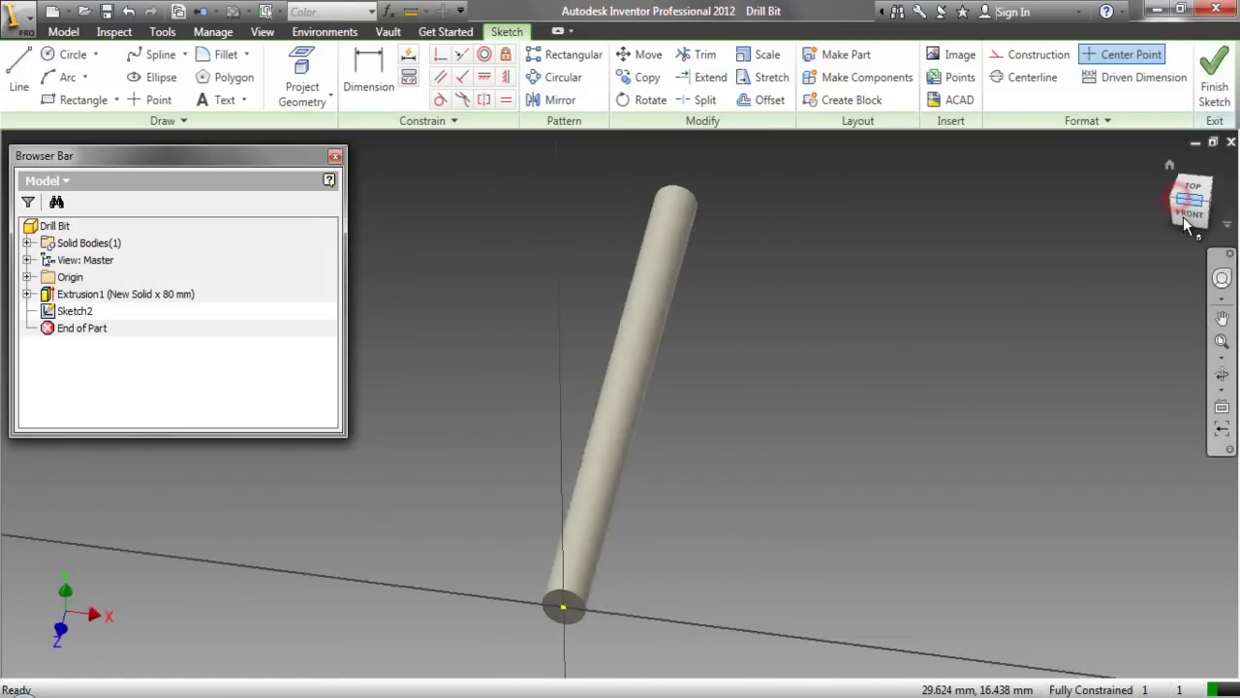
pyautogui.click(1223, 344)
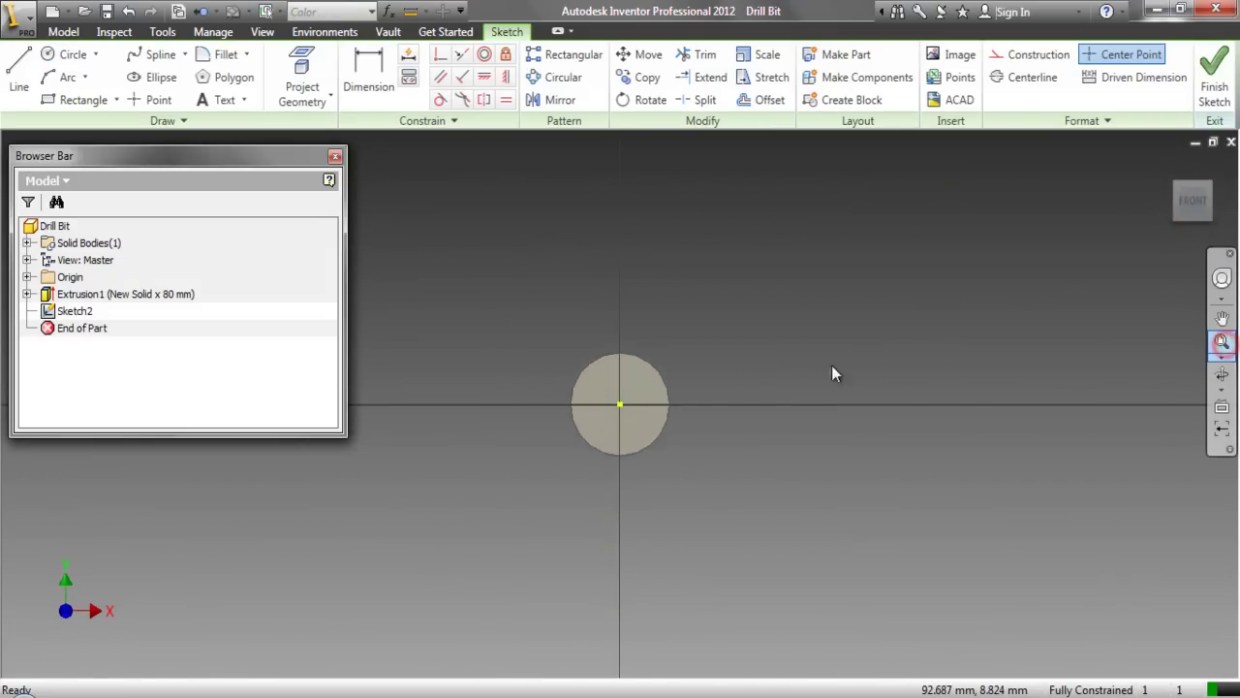
pyautogui.click(1013, 58)
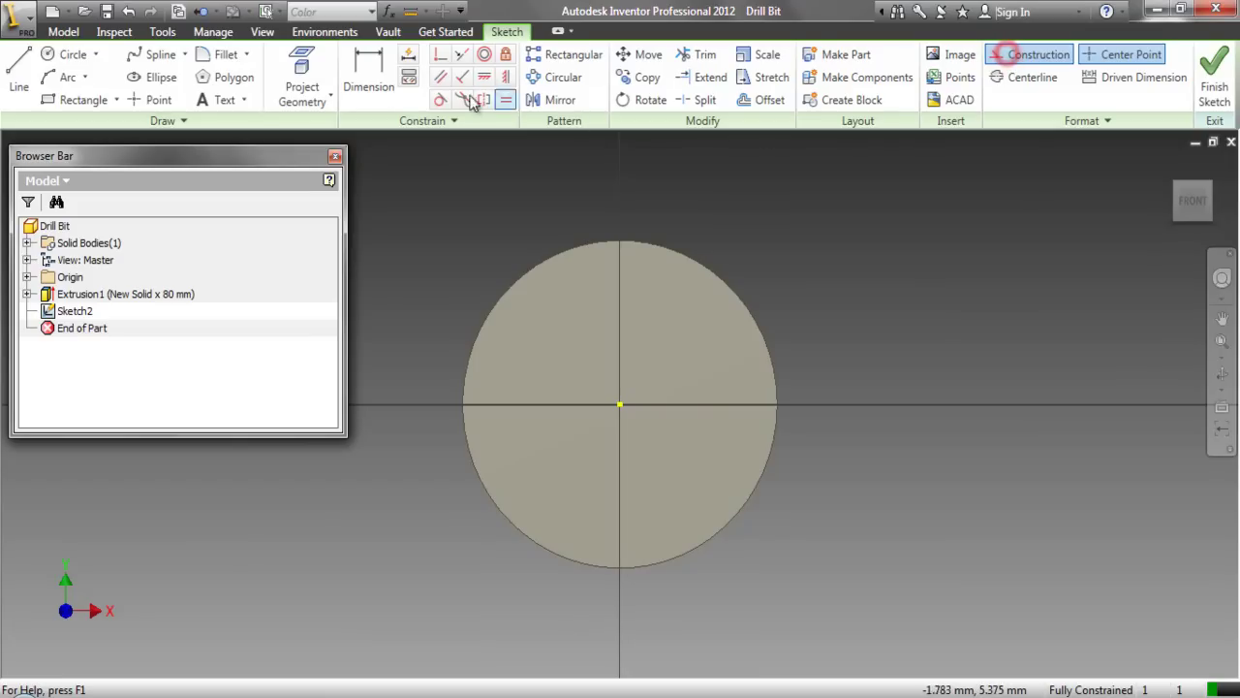
pyautogui.click(300, 92)
pyautogui.click(330, 171)
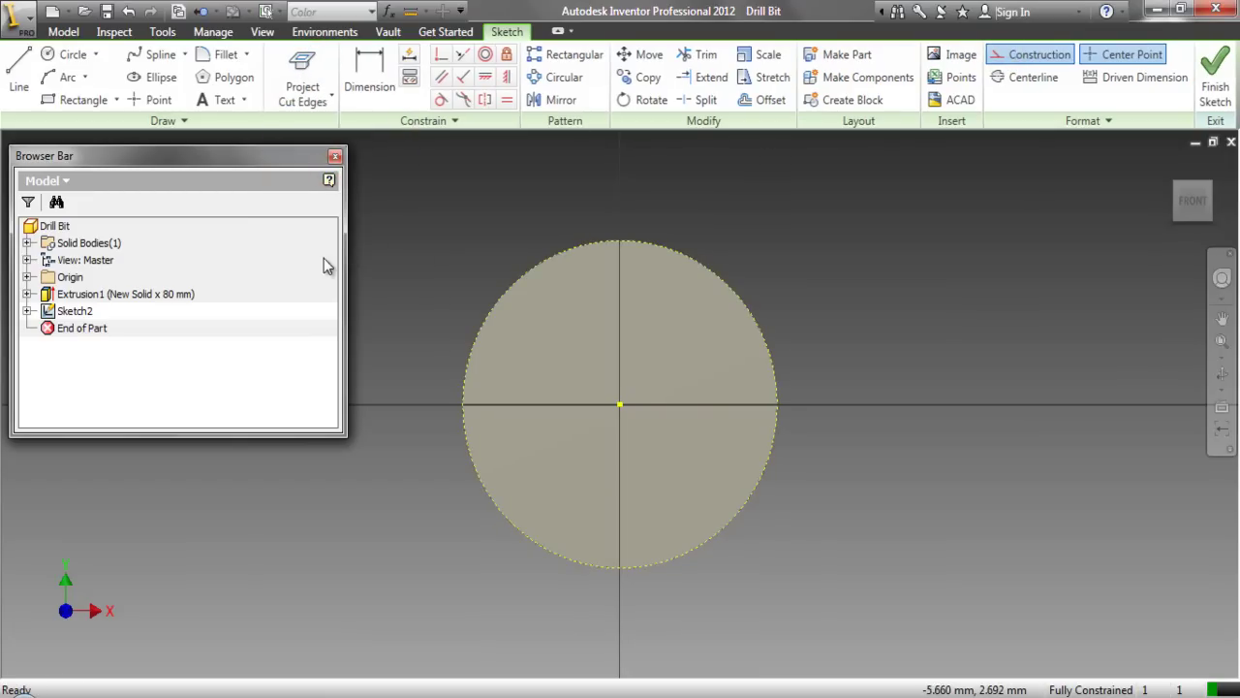
# Step: Project the YZ and XZ origin planes into the sketch as construction lines
pyautogui.click(302, 100)
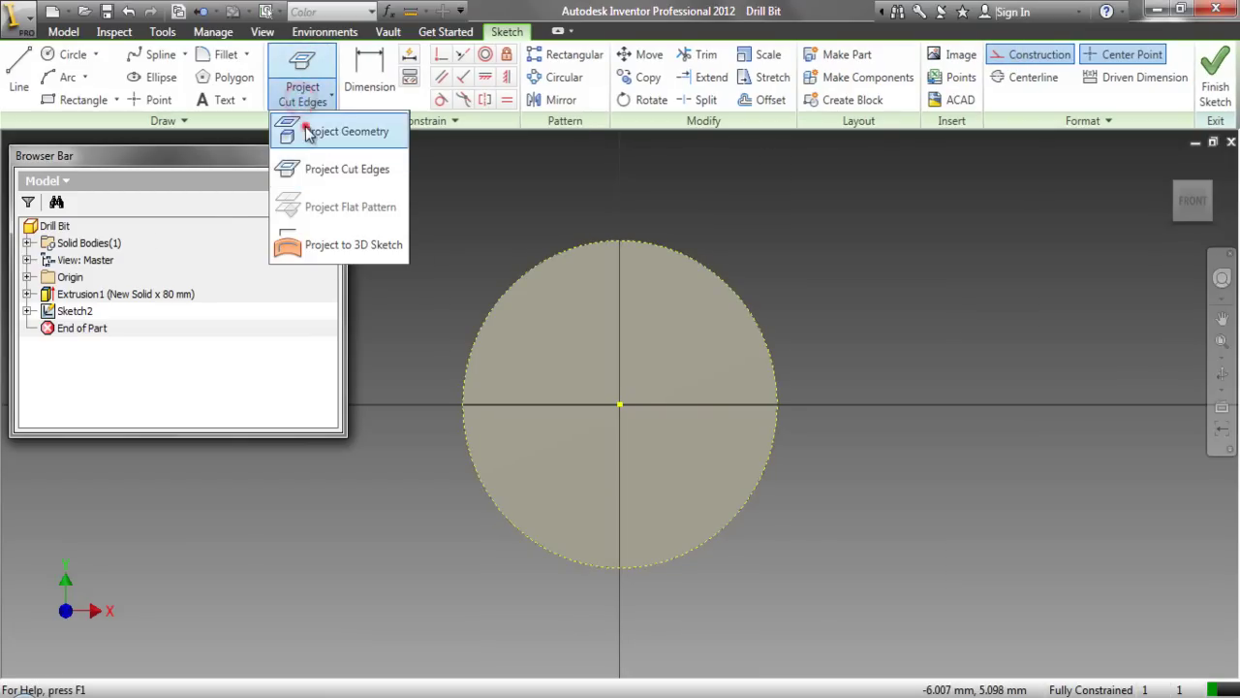
pyautogui.click(306, 132)
pyautogui.click(28, 277)
pyautogui.click(77, 294)
pyautogui.click(76, 311)
pyautogui.rightClick(907, 330)
pyautogui.click(829, 318)
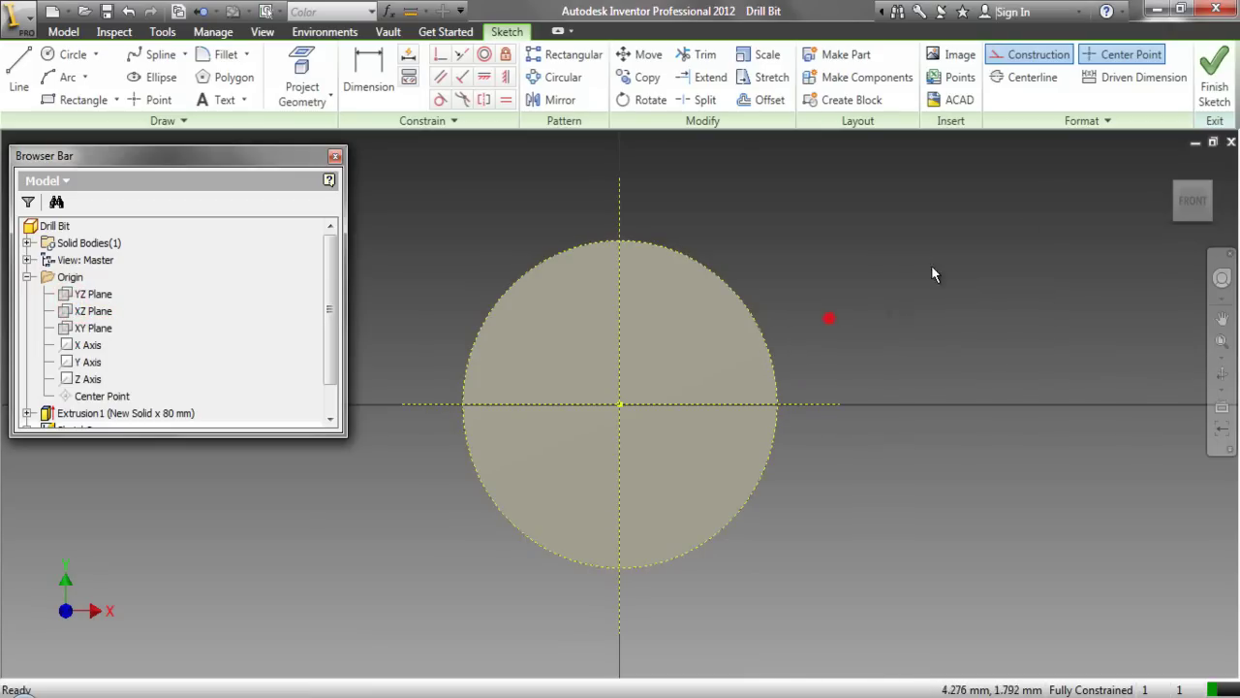
# Step: Set the sketch line color to White
pyautogui.click(1090, 118)
pyautogui.click(1112, 166)
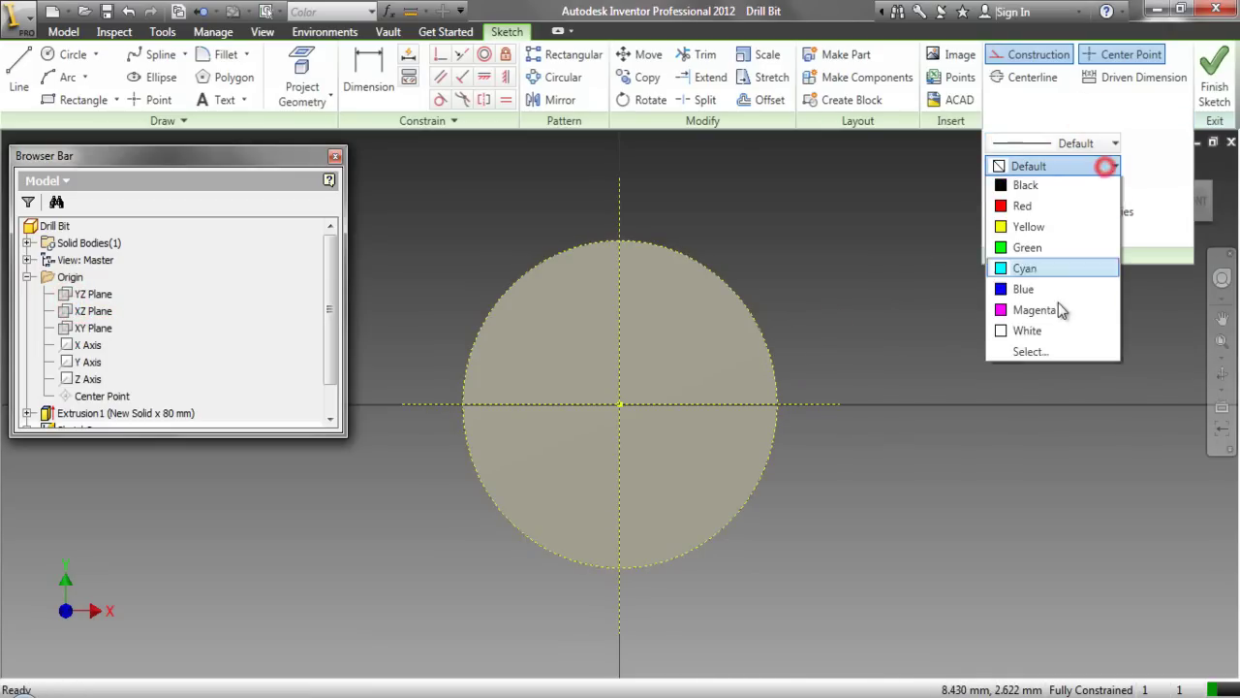
pyautogui.click(1030, 355)
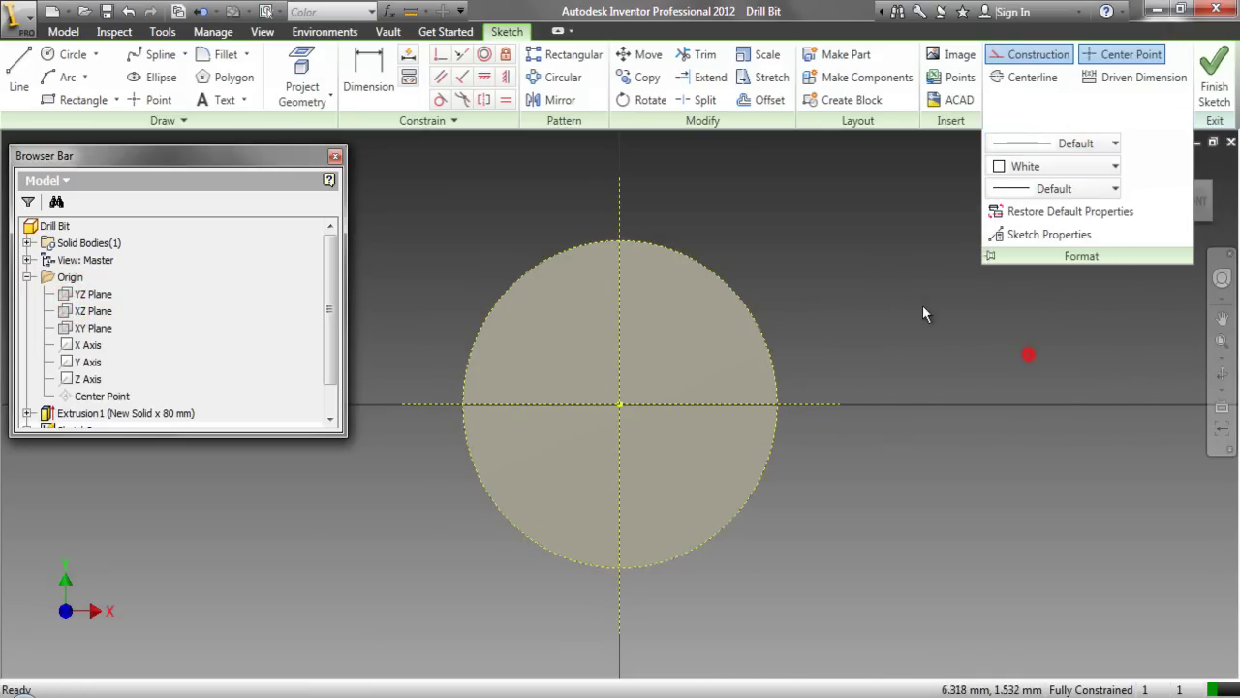
# Step: Turn off construction mode and sketch a horizontal rectangle about 2.3 mm tall across the projected circle
pyautogui.click(1029, 54)
pyautogui.click(82, 100)
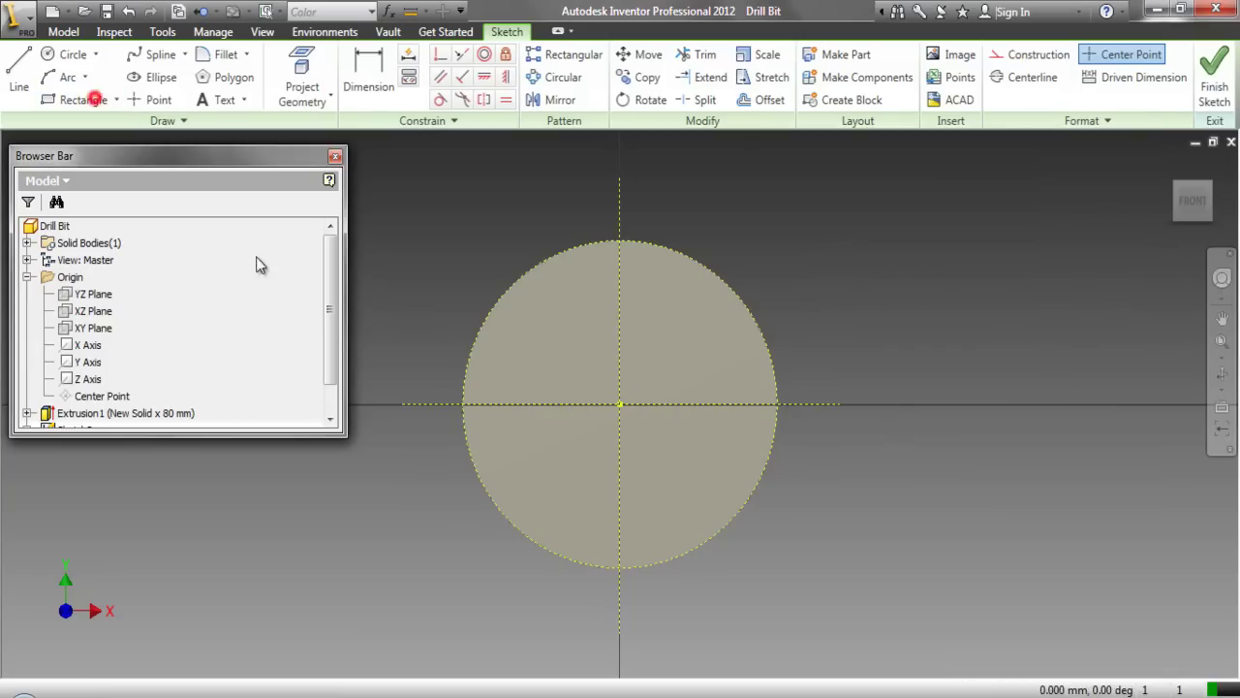
pyautogui.click(390, 344)
pyautogui.click(985, 469)
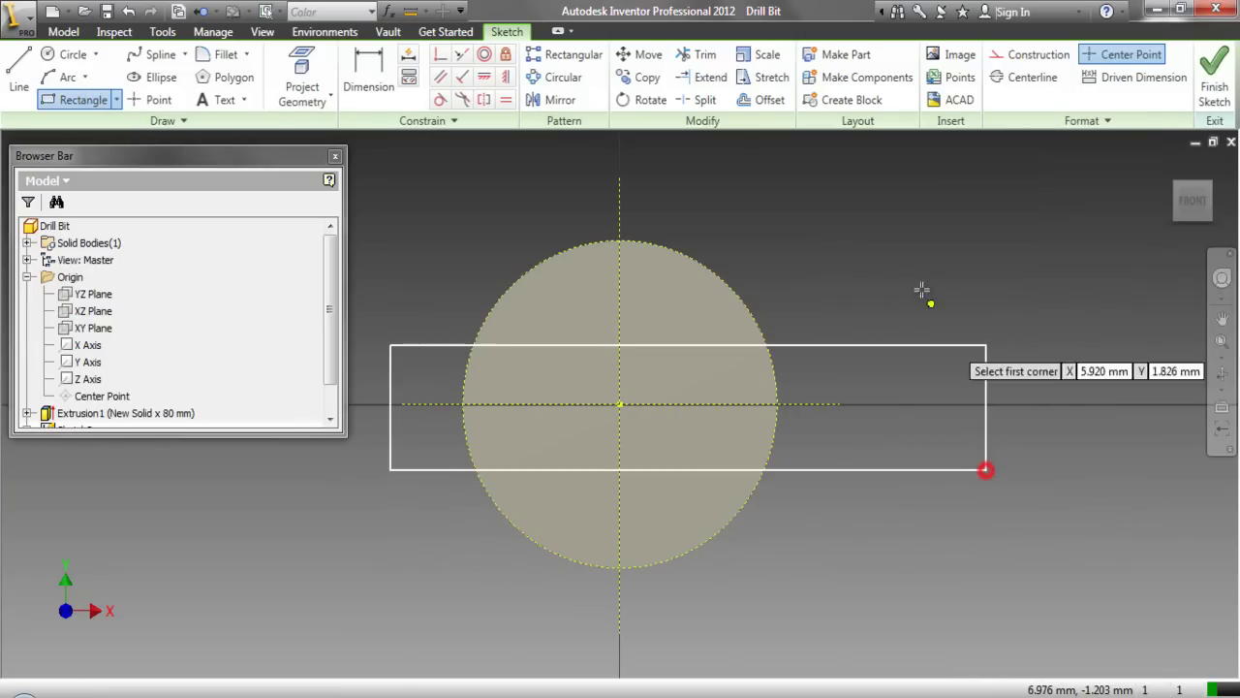
# Step: Center the rectangle by making its left and upper side midpoints coincident with the projected horizontal and vertical axes
pyautogui.click(438, 59)
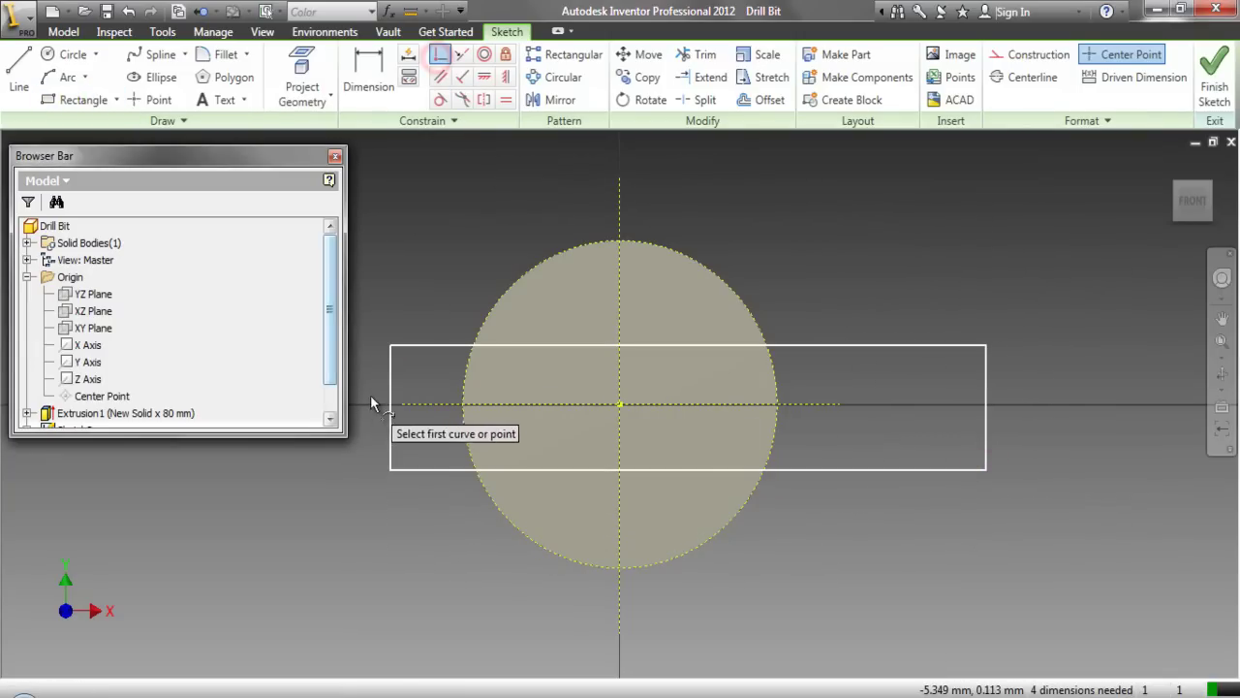
pyautogui.click(391, 407)
pyautogui.click(417, 405)
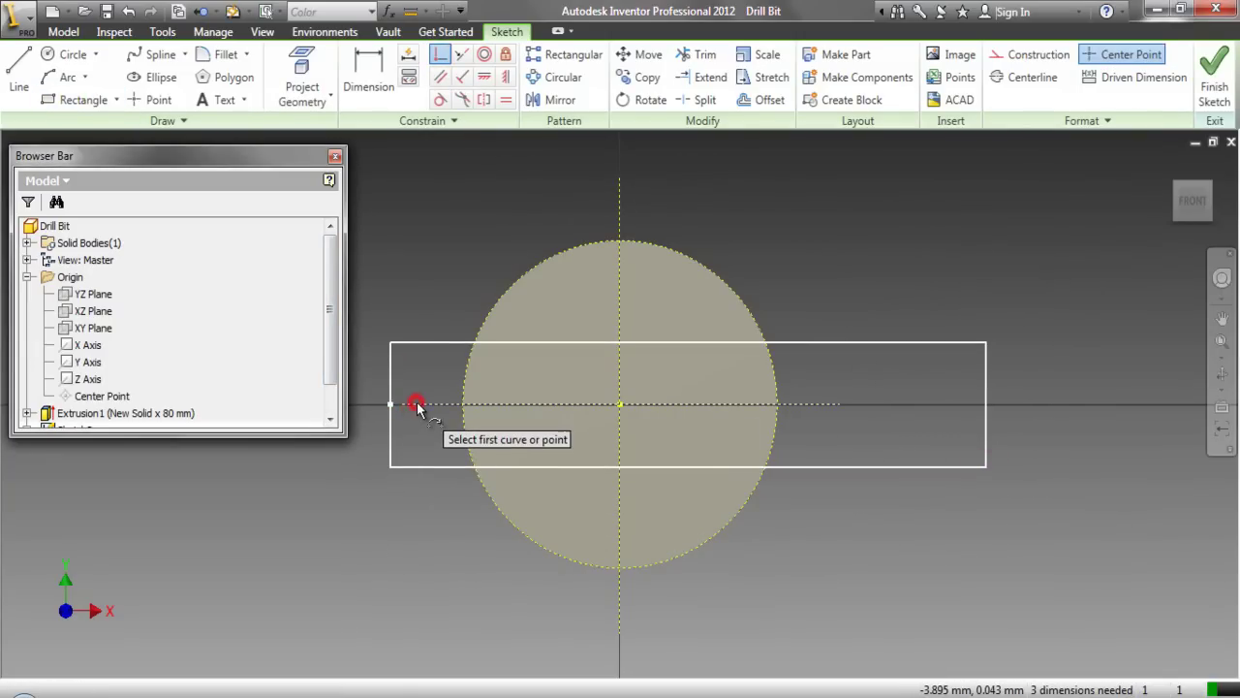
pyautogui.click(688, 341)
pyautogui.click(617, 318)
# Step: Dimension the rectangle 10 mm wide and 1 mm tall
pyautogui.click(368, 82)
pyautogui.click(543, 343)
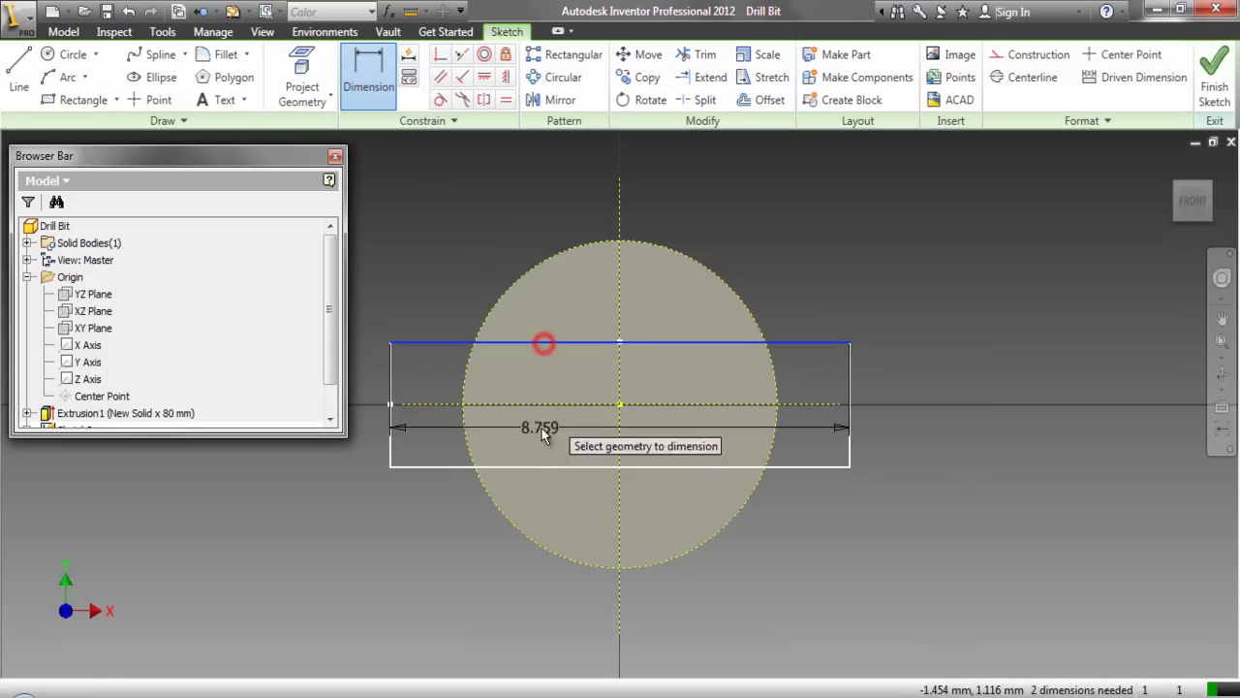
pyautogui.click(580, 593)
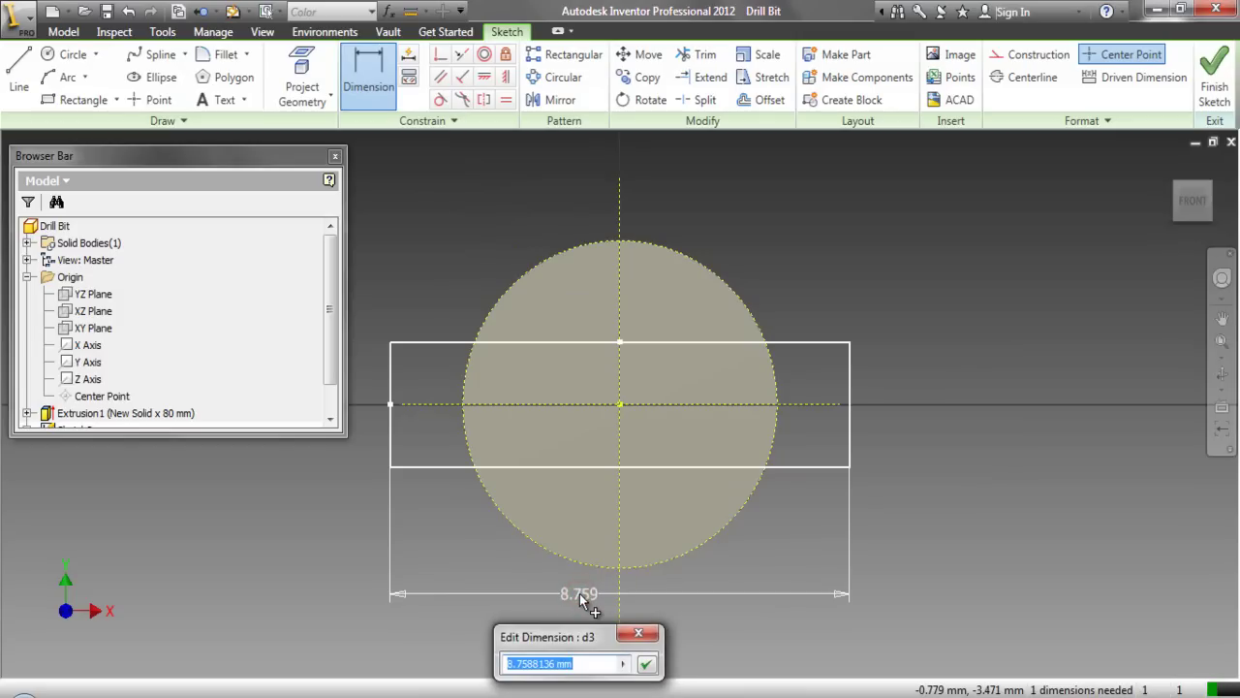
pyautogui.press('Return')
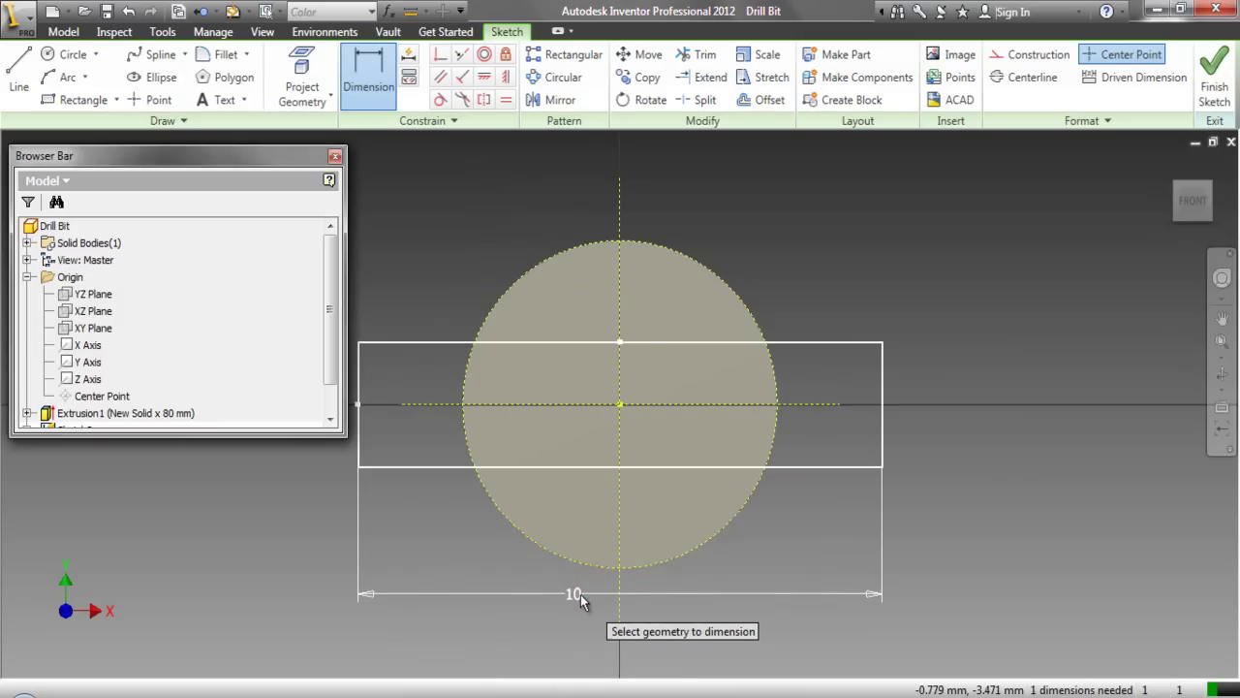
pyautogui.click(882, 380)
pyautogui.click(969, 383)
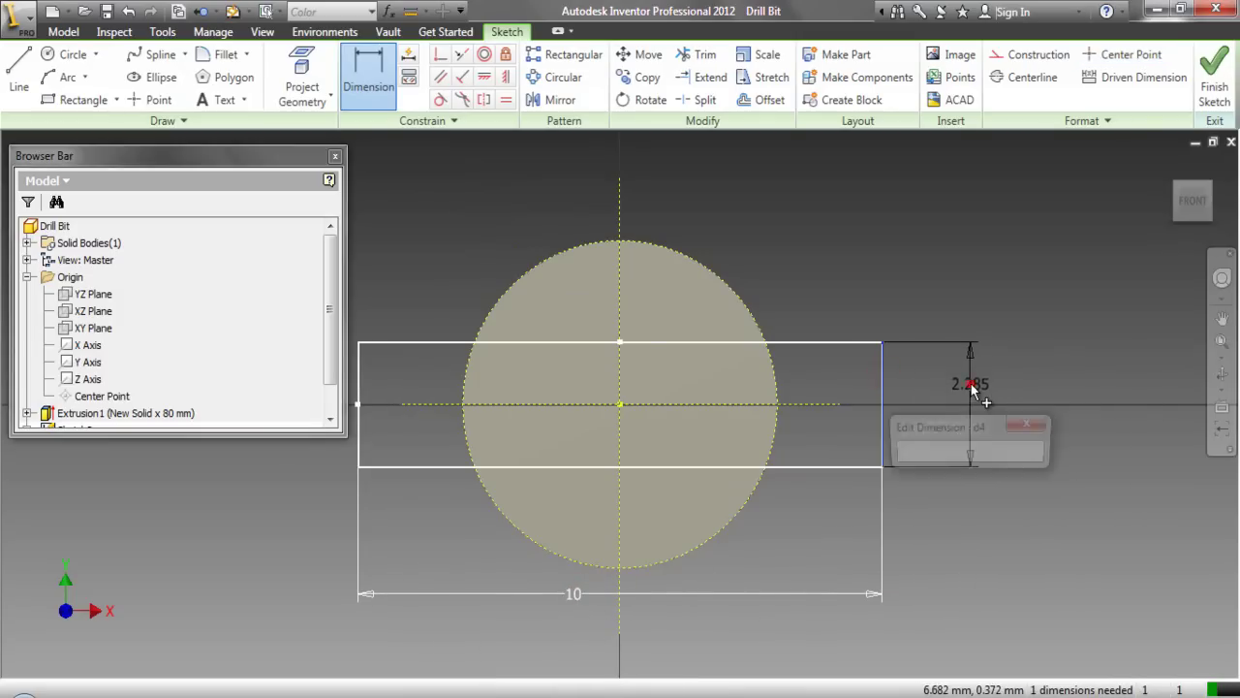
pyautogui.write('1')
pyautogui.press('Return')
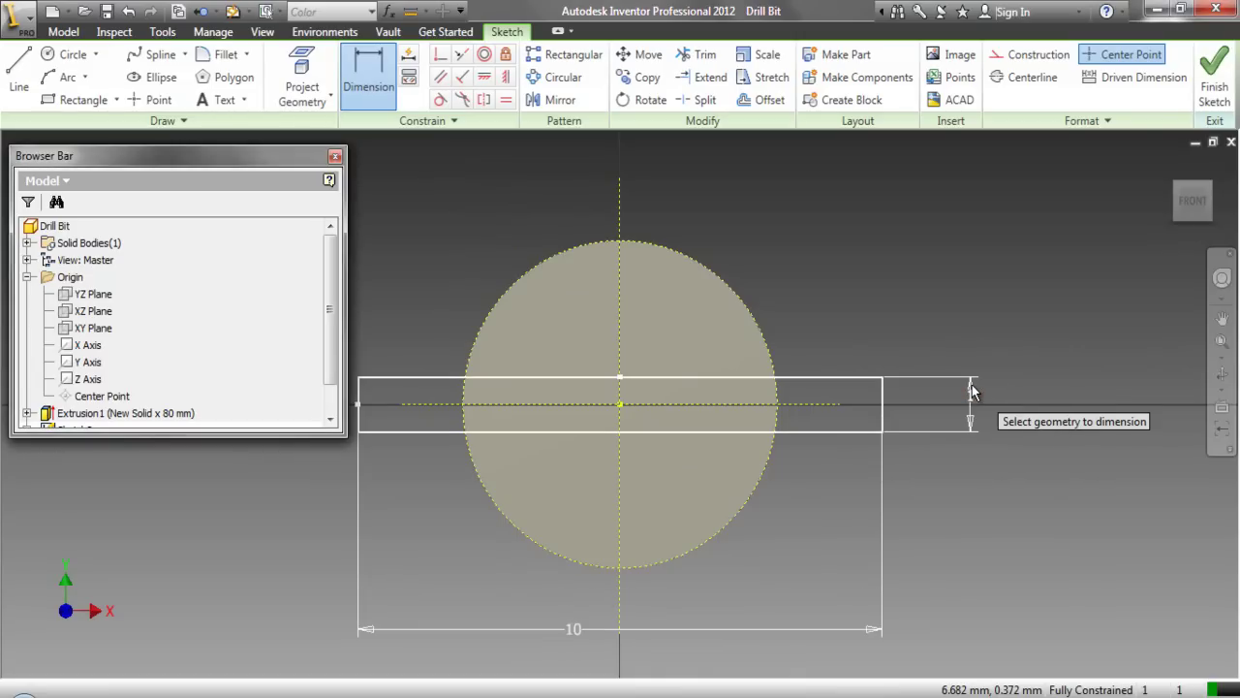
pyautogui.rightClick(954, 272)
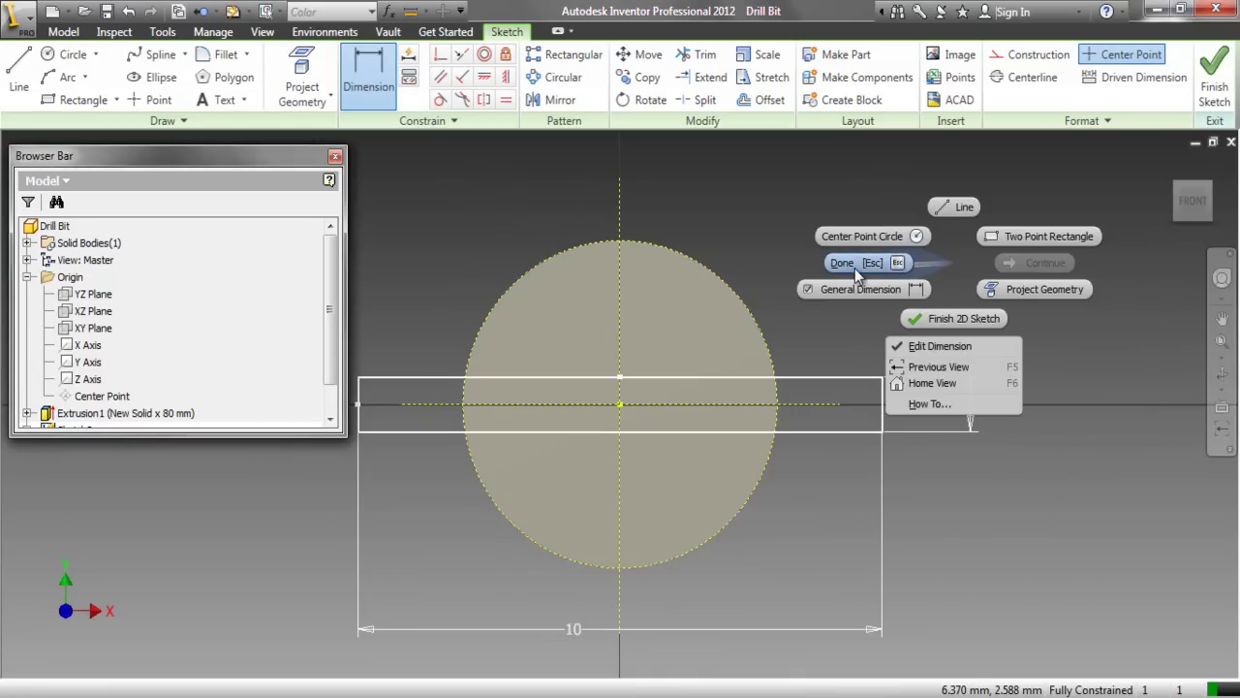
pyautogui.click(855, 268)
# Step: Select the whole rectangle and convert its lines to construction geometry
pyautogui.moveTo(1222, 345)
pyautogui.mouseDown()
pyautogui.moveTo(974, 281)
pyautogui.moveTo(950, 287)
pyautogui.mouseUp()
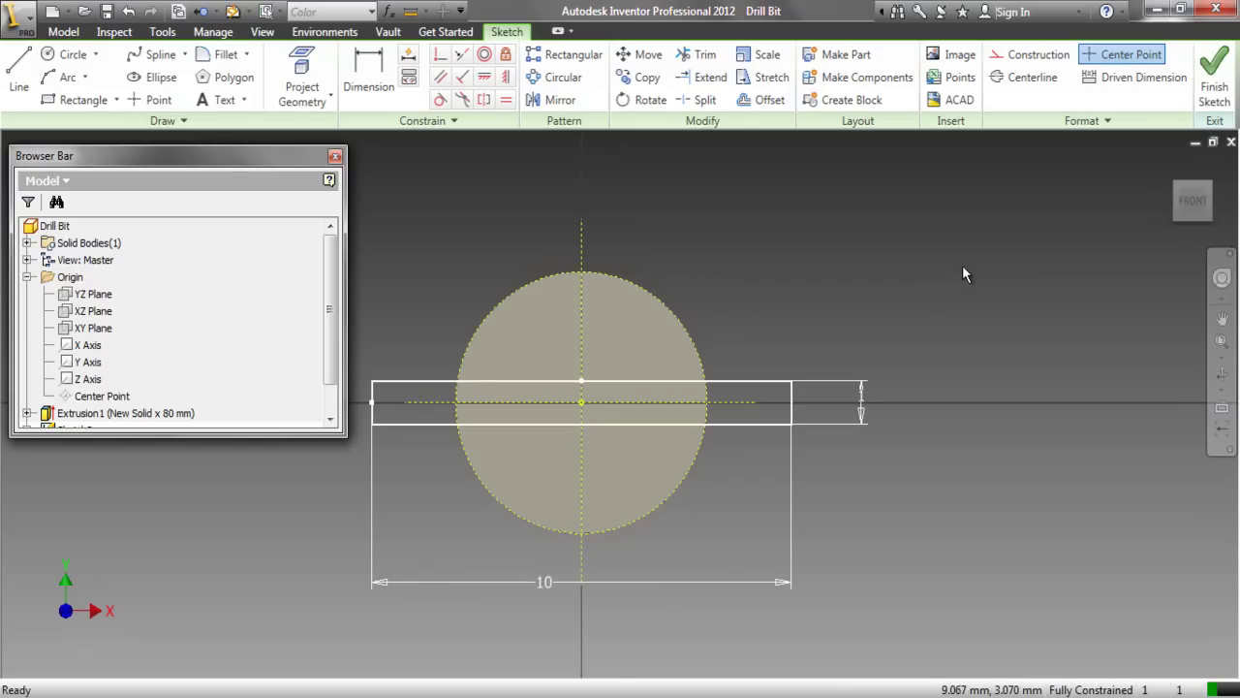
pyautogui.moveTo(356, 343)
pyautogui.mouseDown()
pyautogui.moveTo(512, 436)
pyautogui.moveTo(866, 514)
pyautogui.mouseUp()
pyautogui.click(1039, 55)
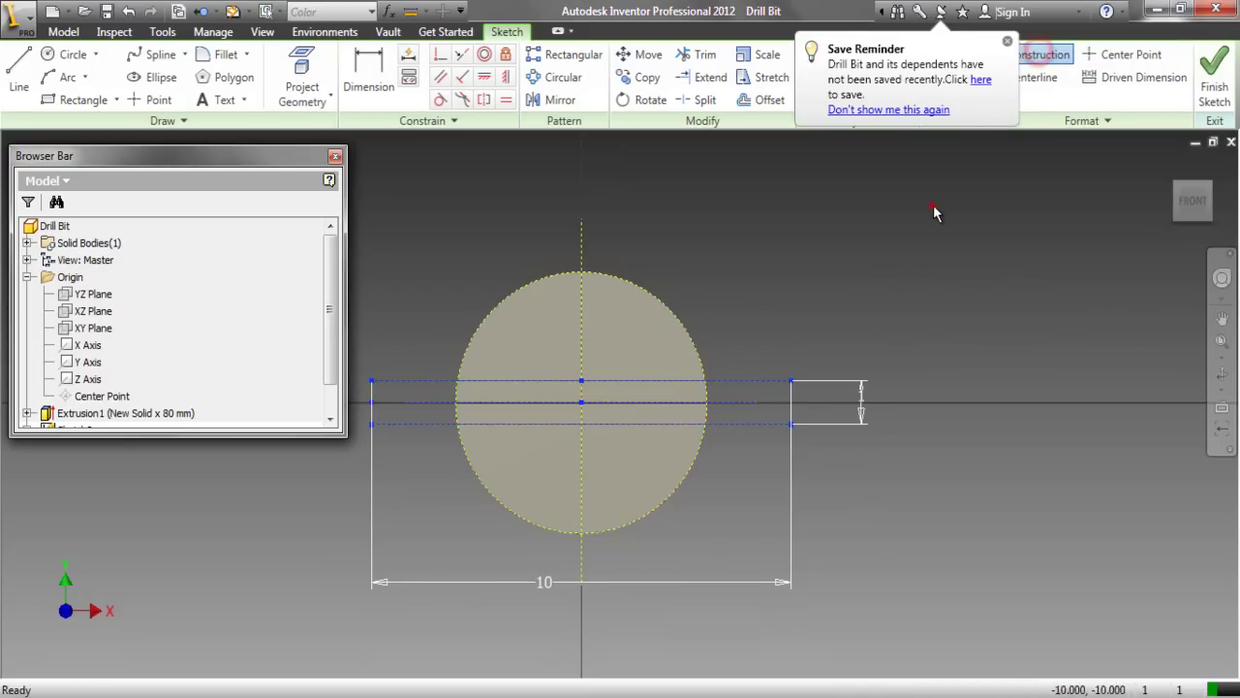
# Step: Trace the construction rectangle's portion outside the circle's right side with three connected solid lines, starting and ending on the circle
pyautogui.scroll(3, 755, 395)
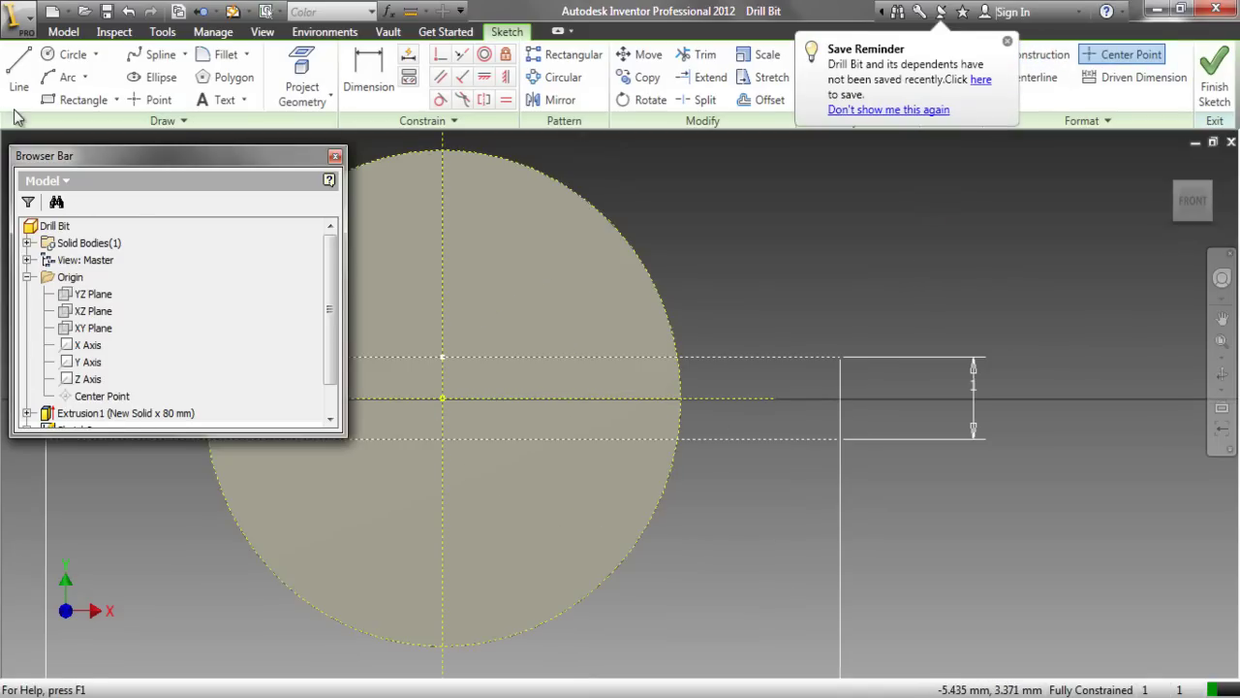
pyautogui.click(18, 75)
pyautogui.click(676, 357)
pyautogui.doubleClick(839, 356)
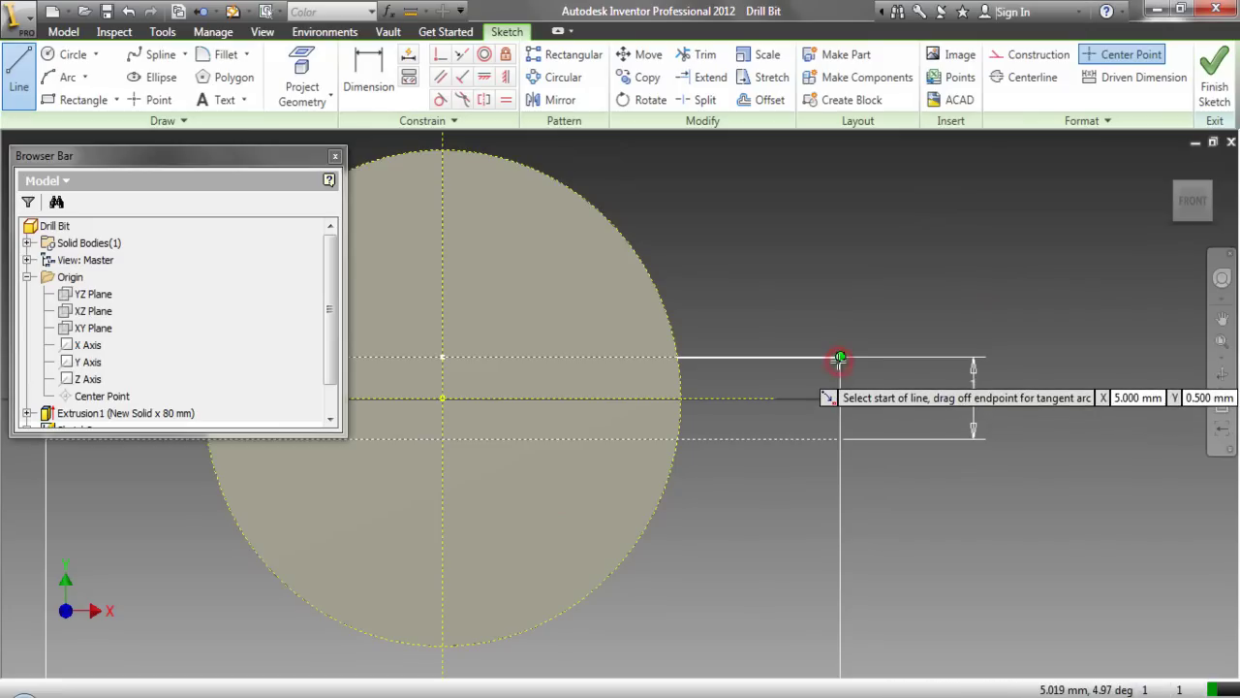
pyautogui.click(839, 356)
pyautogui.doubleClick(839, 439)
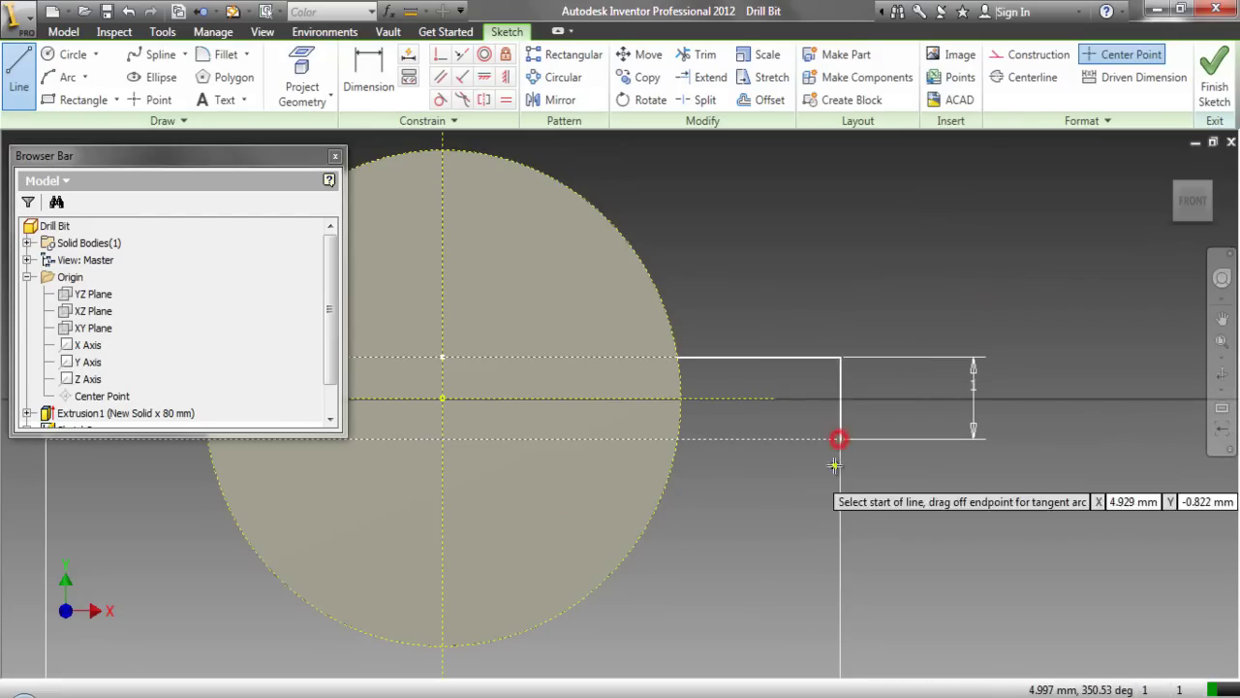
pyautogui.press('Home')
pyautogui.click(848, 442)
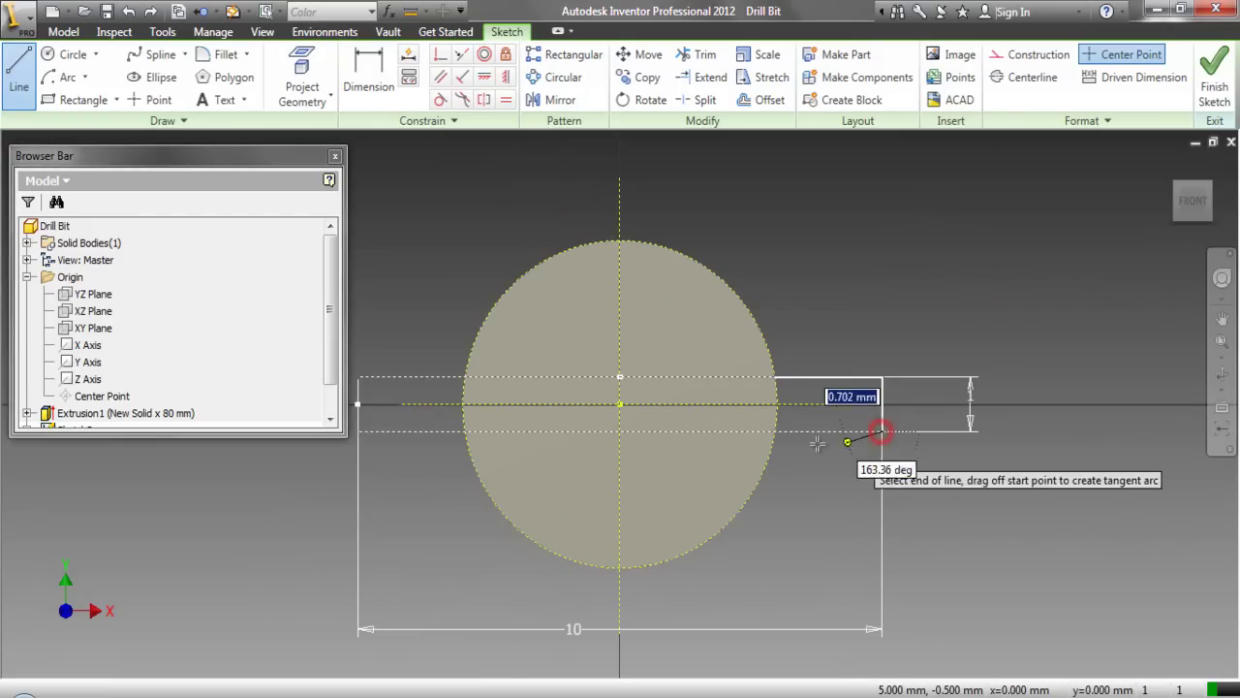
pyautogui.press('Escape')
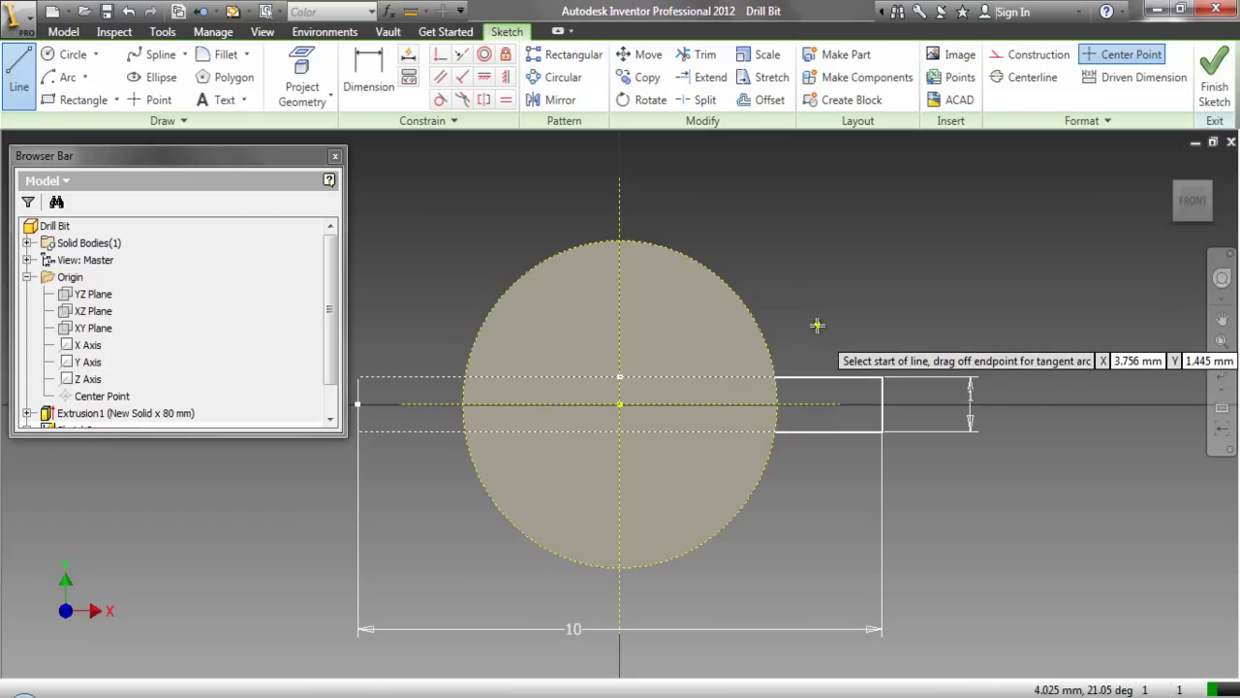
pyautogui.rightClick(817, 326)
pyautogui.click(765, 320)
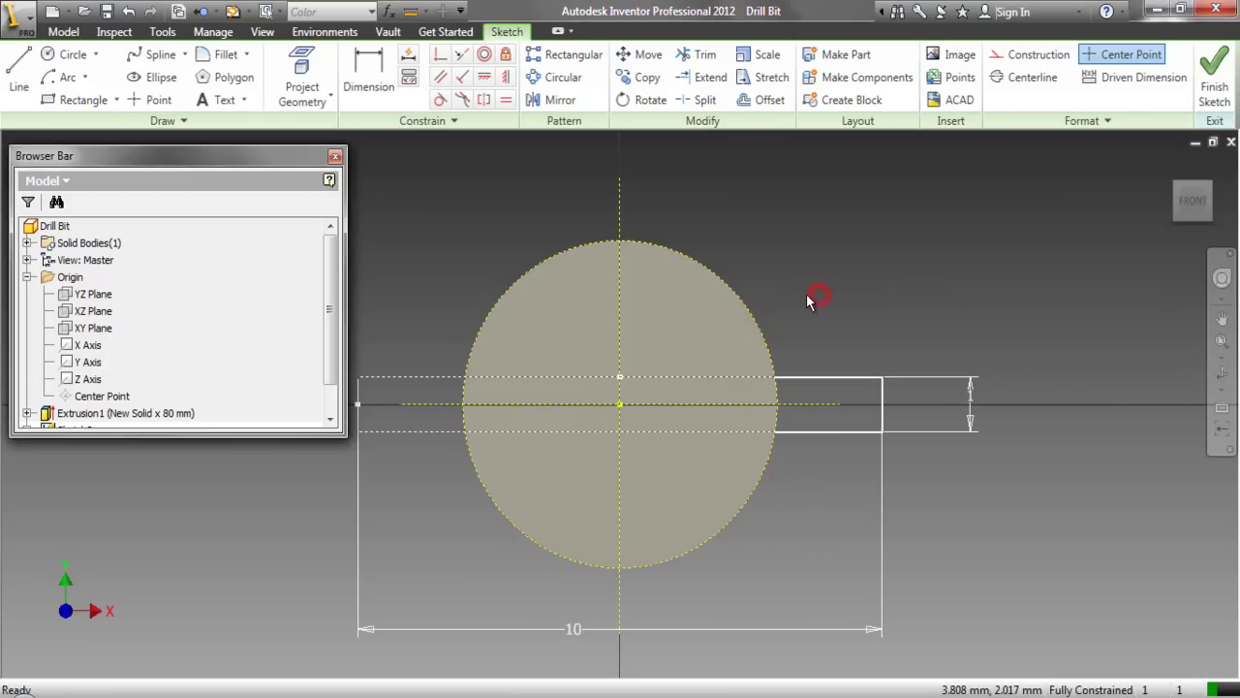
# Step: Close the tab profile with a center point arc along the projected circle, centered on the origin, and finish the sketch
pyautogui.click(57, 77)
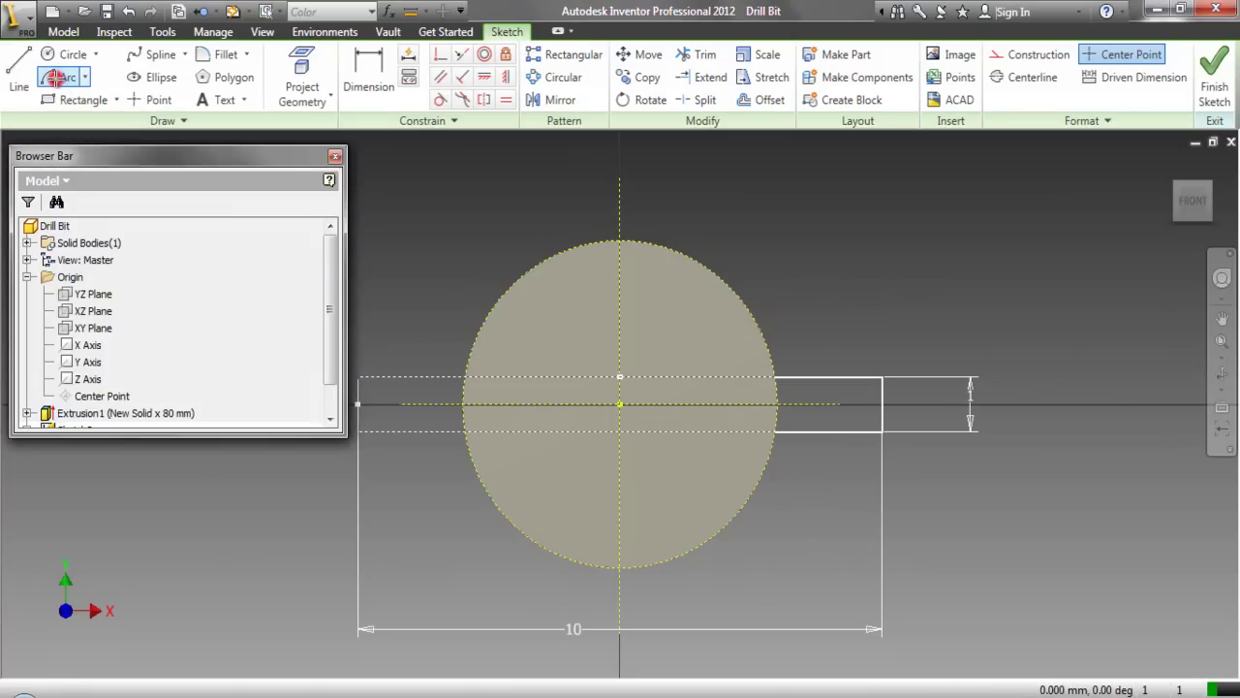
pyautogui.scroll(3, 712, 388)
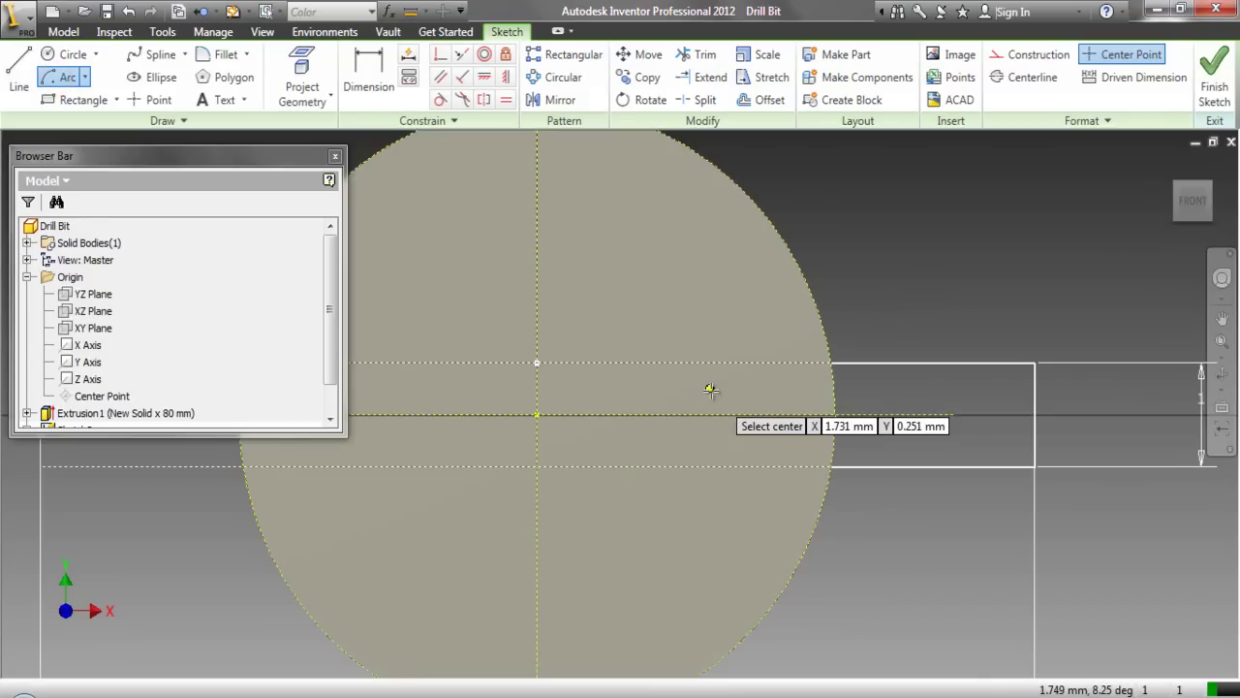
pyautogui.click(537, 413)
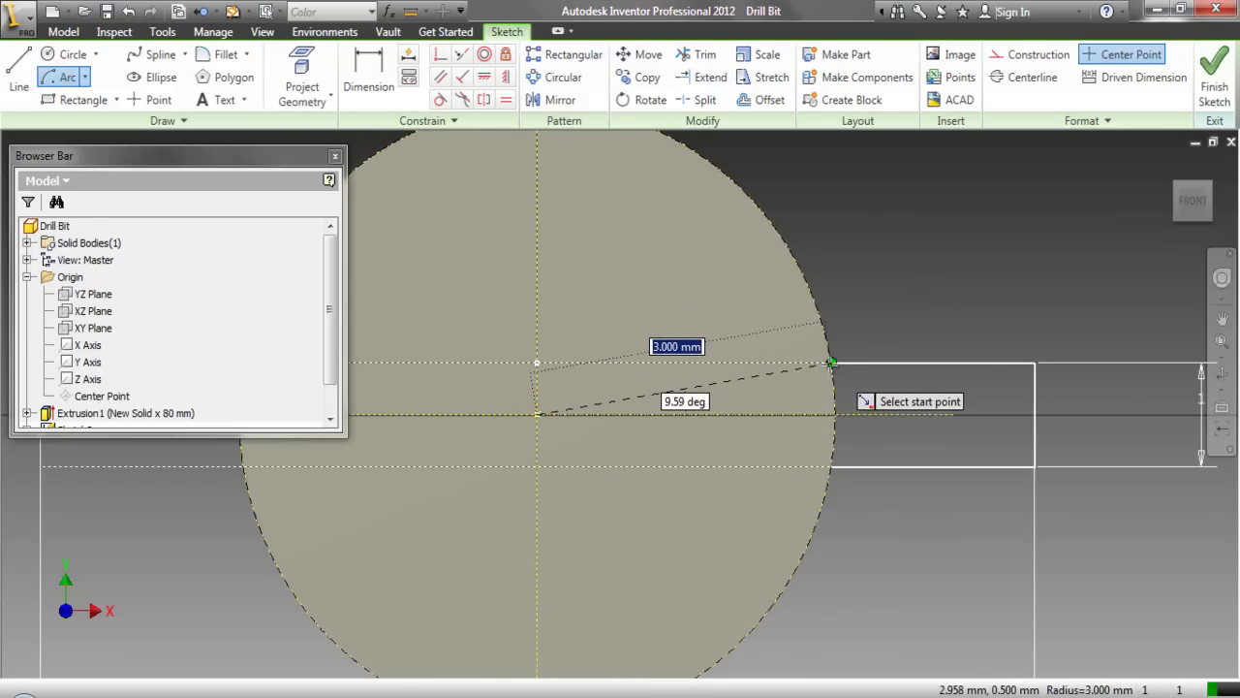
pyautogui.click(830, 364)
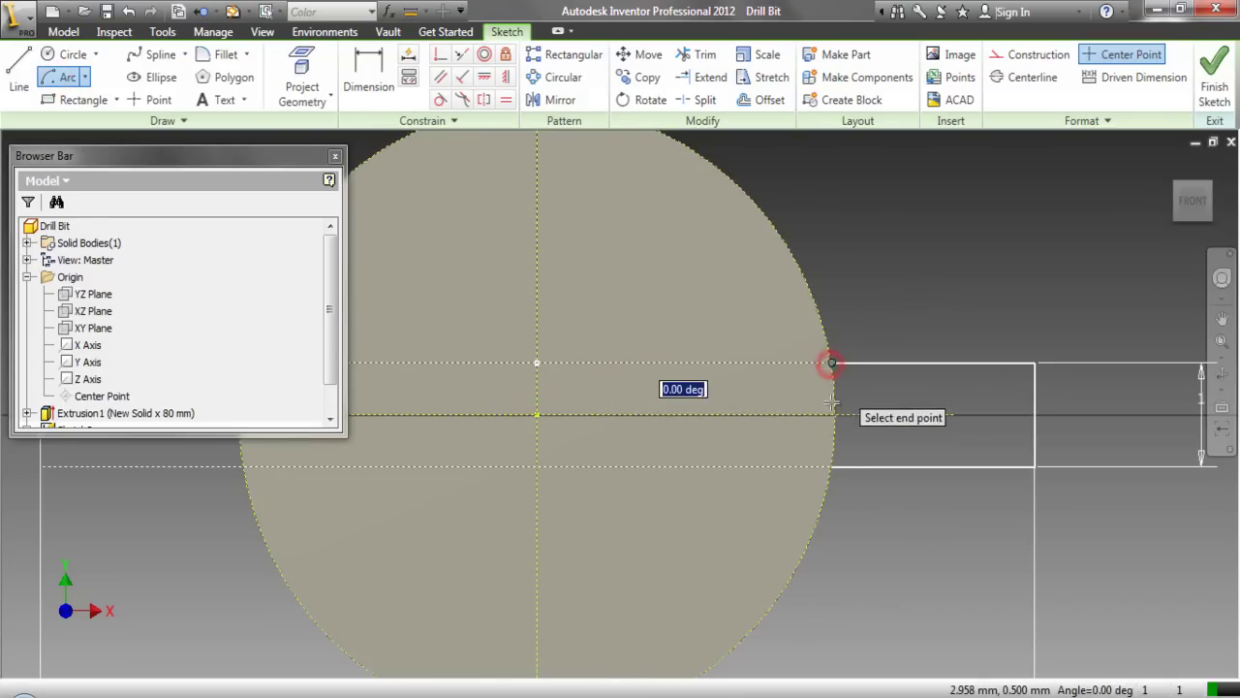
pyautogui.click(832, 467)
pyautogui.rightClick(903, 318)
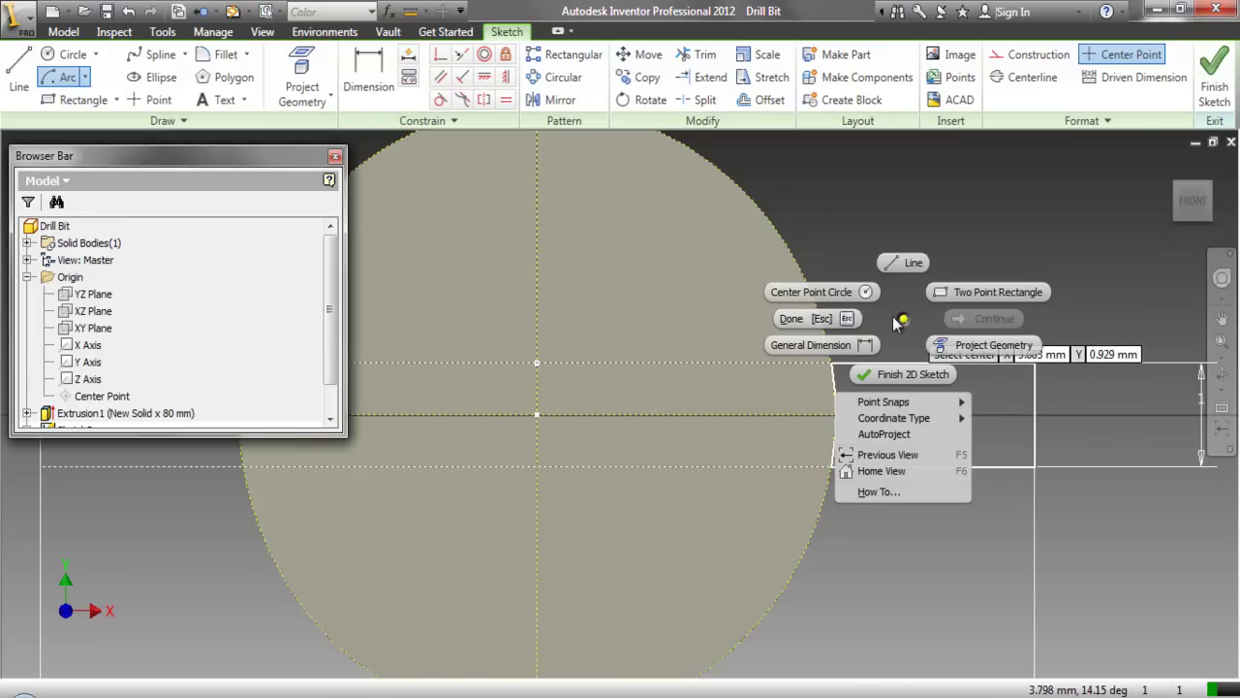
pyautogui.click(849, 320)
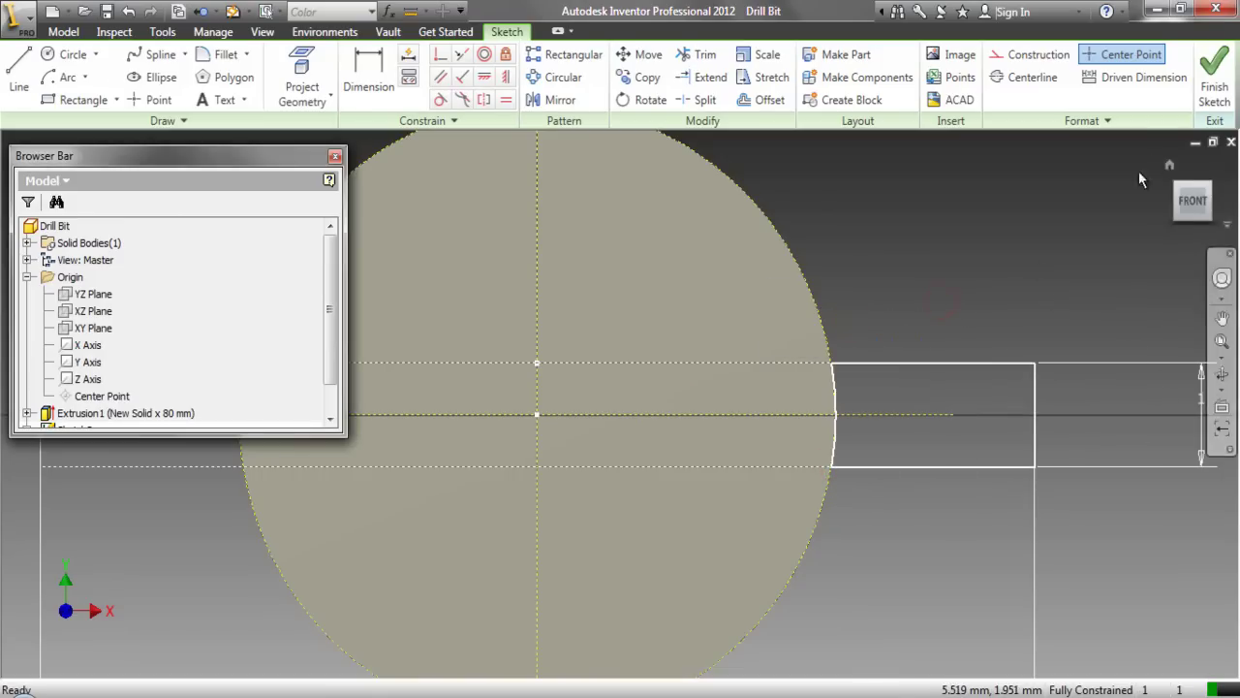
pyautogui.click(1214, 75)
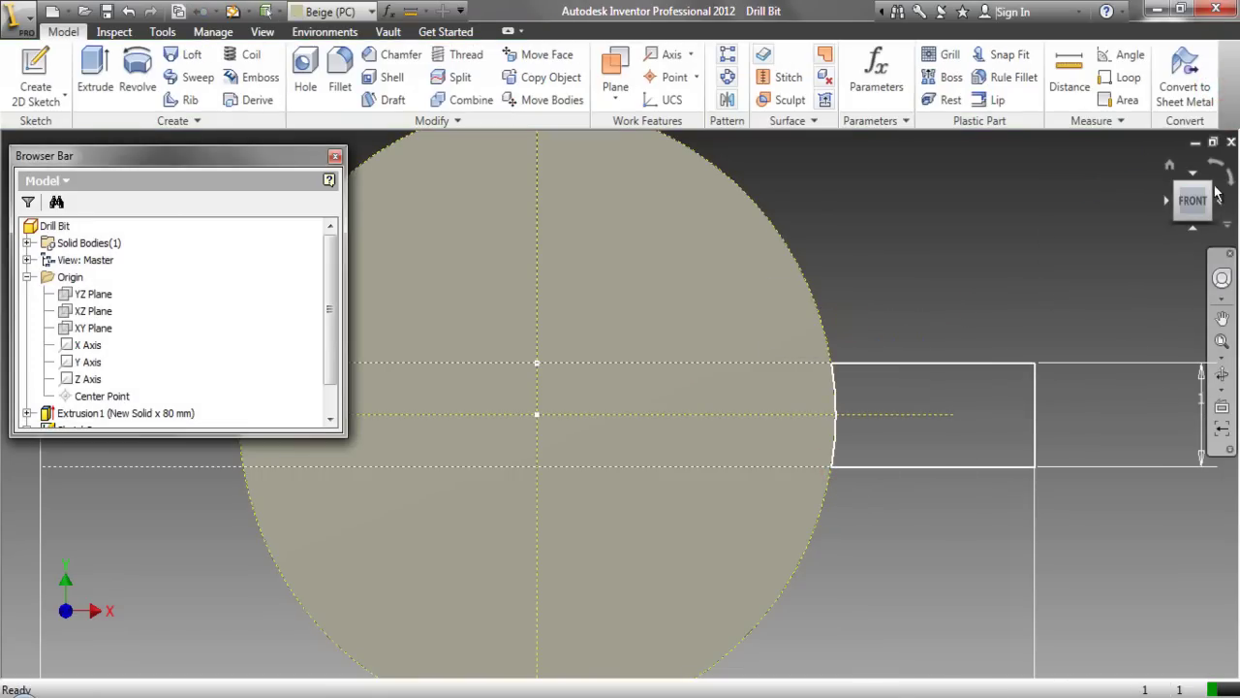
# Step: Extrude the closed tab profile 18 mm in the reversed direction along the cylinder, joined to the solid
pyautogui.press('F6')
pyautogui.scroll(5, 448, 539)
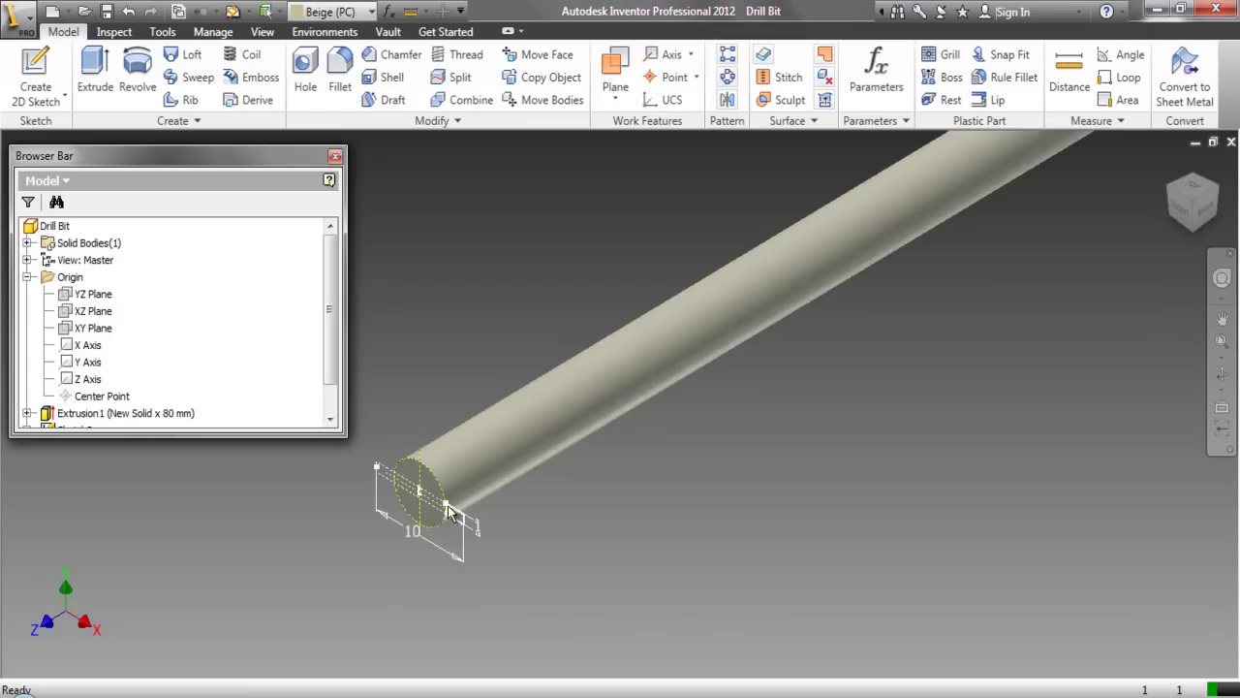
pyautogui.click(95, 69)
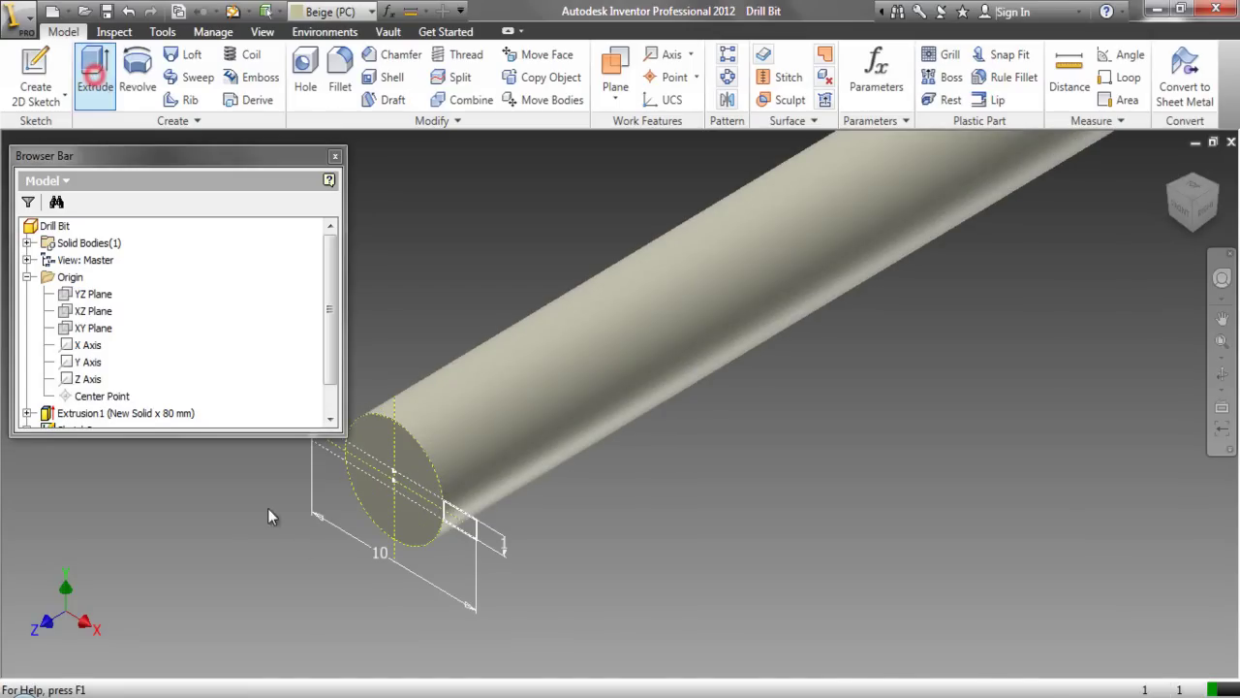
pyautogui.scroll(3, 466, 532)
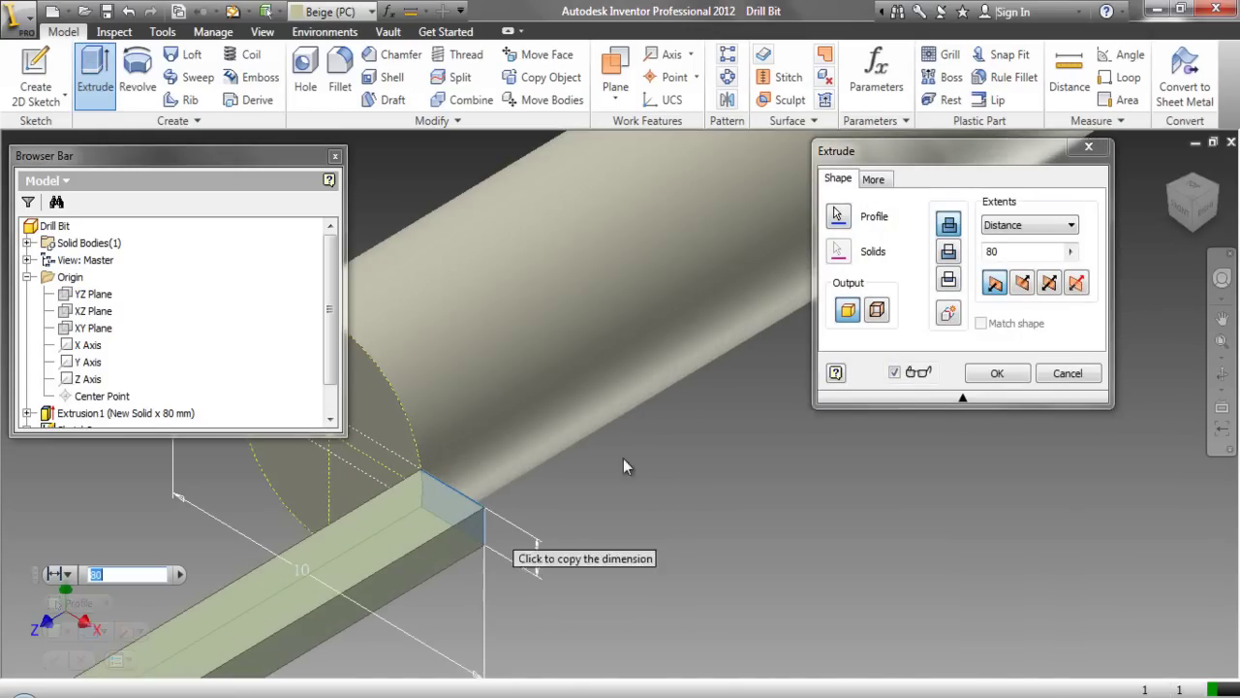
pyautogui.click(1023, 287)
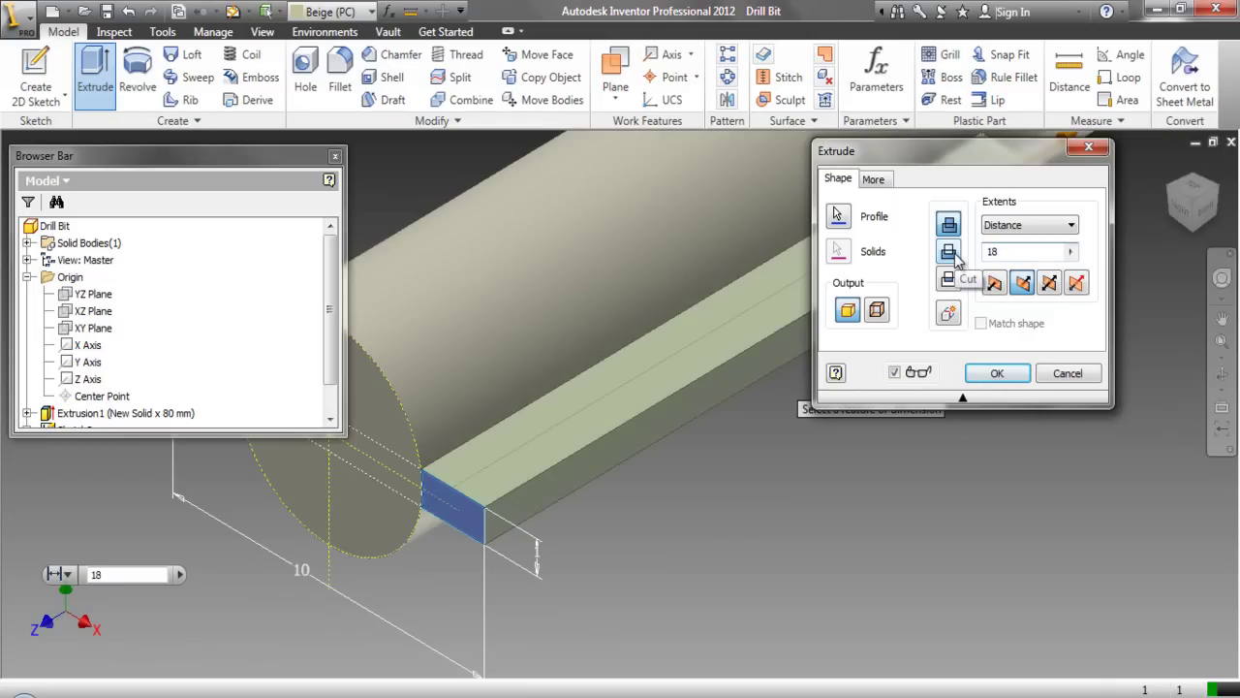
pyautogui.click(998, 374)
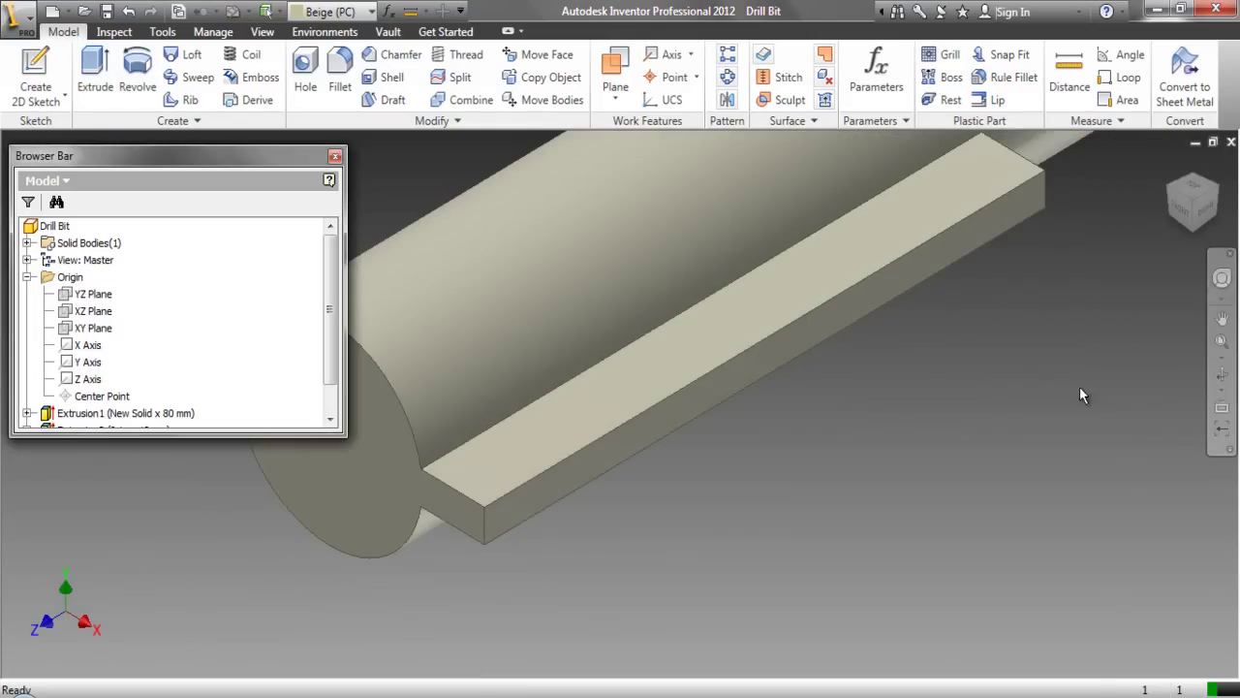
# Step: Collapse all expanded nodes in the model tree
pyautogui.click(1222, 319)
pyautogui.moveTo(913, 448); pyautogui.dragTo(981, 498)
pyautogui.rightClick(948, 457)
pyautogui.click(951, 462)
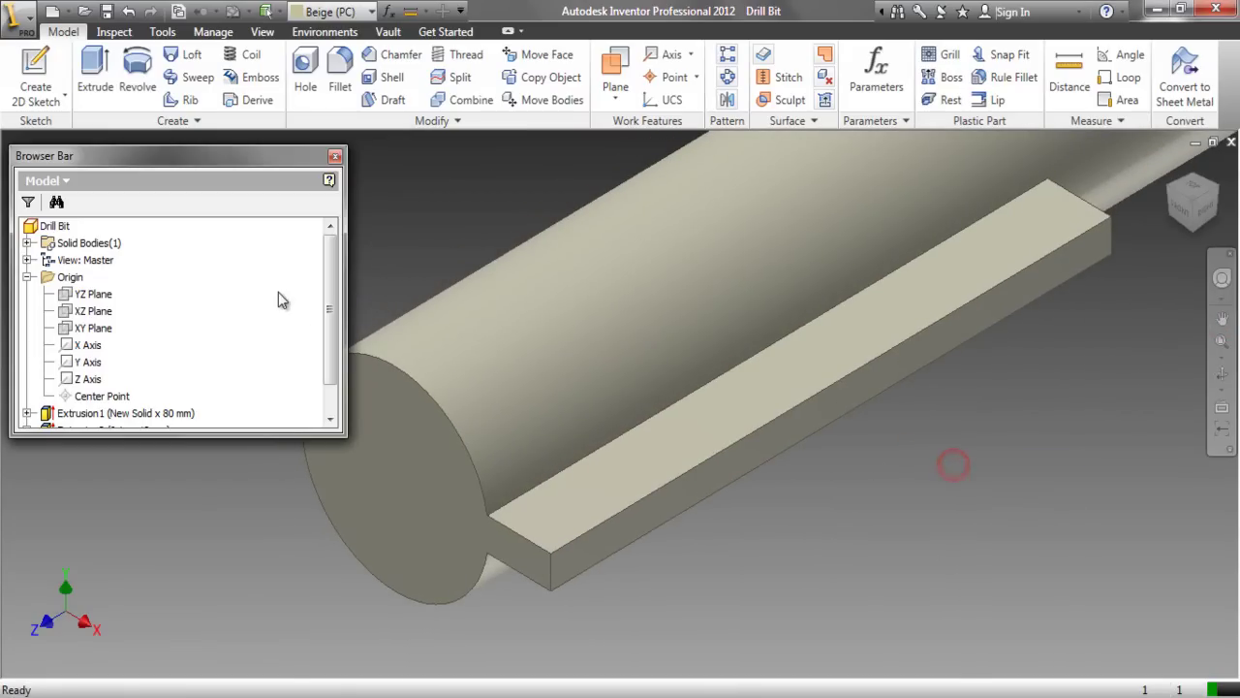
pyautogui.rightClick(276, 290)
pyautogui.click(295, 464)
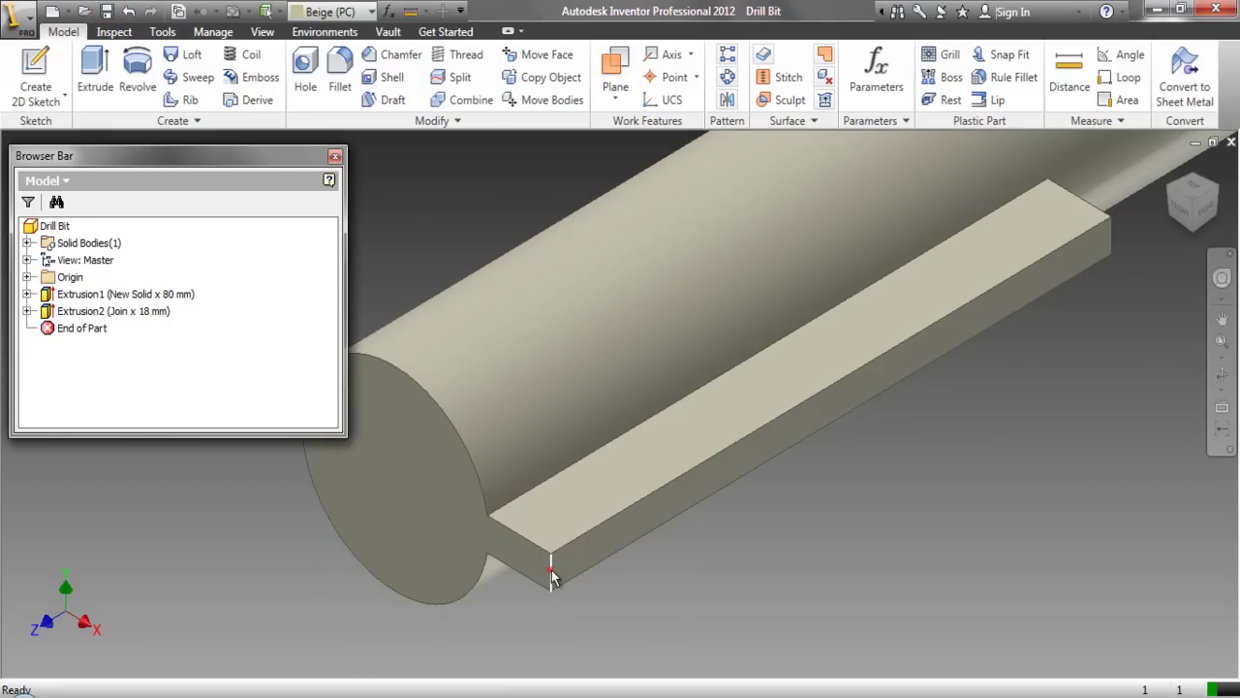
# Step: Fillet the rib's front outer vertical edge and both long edges where it meets the cylinder with a 2 mm radius
pyautogui.click(567, 545)
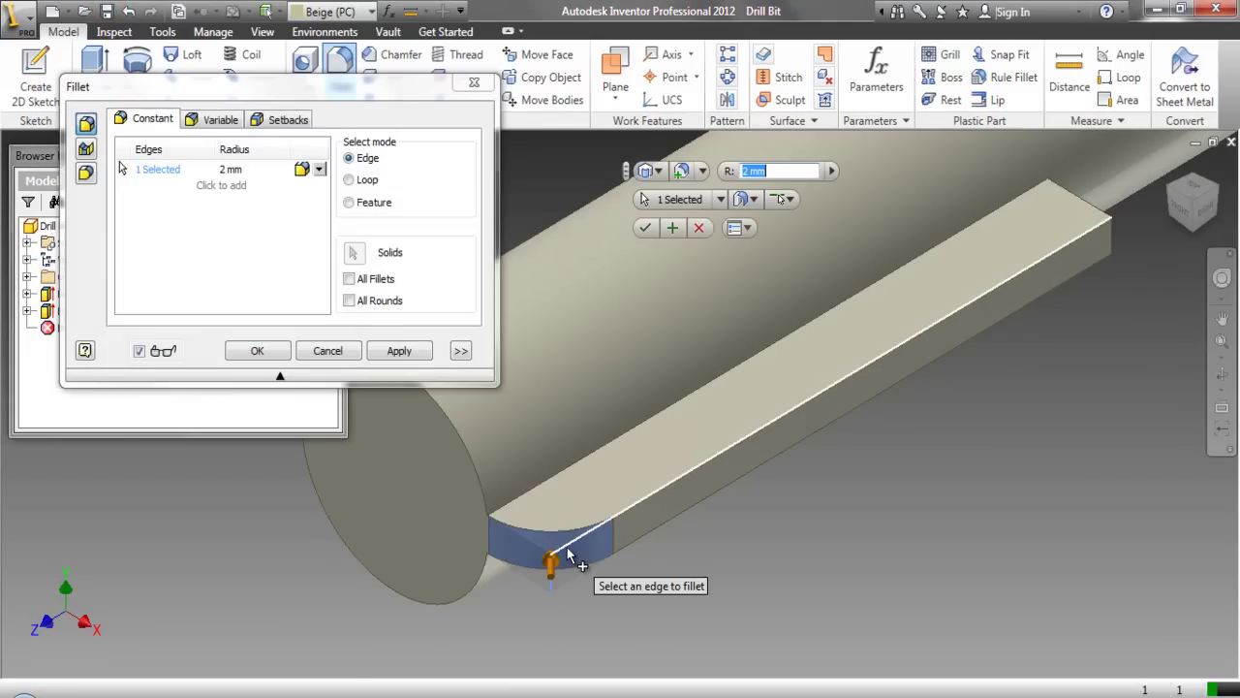
pyautogui.click(565, 475)
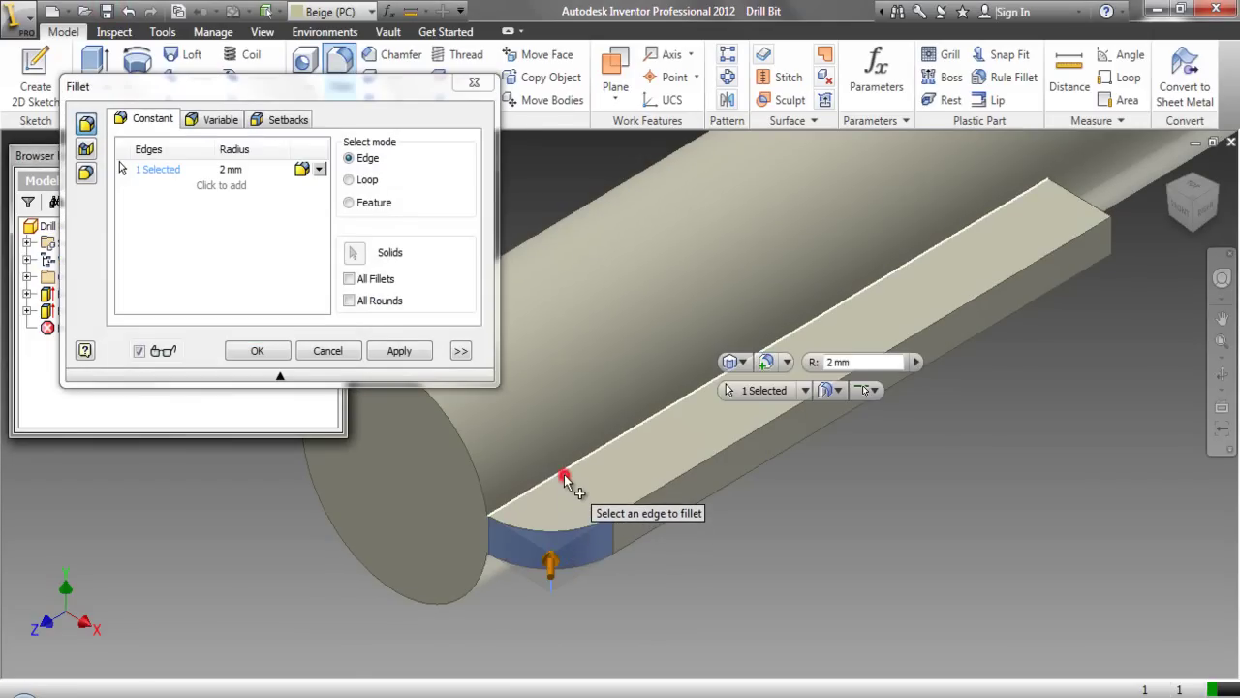
pyautogui.click(552, 512)
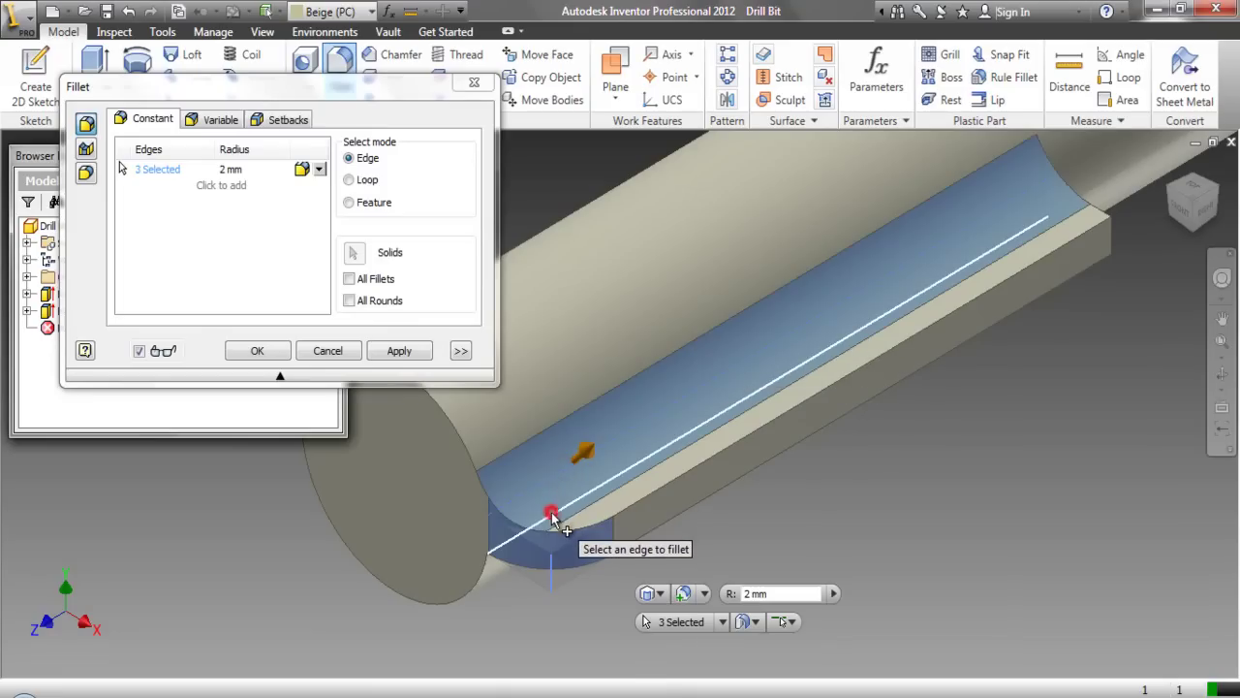
pyautogui.click(255, 351)
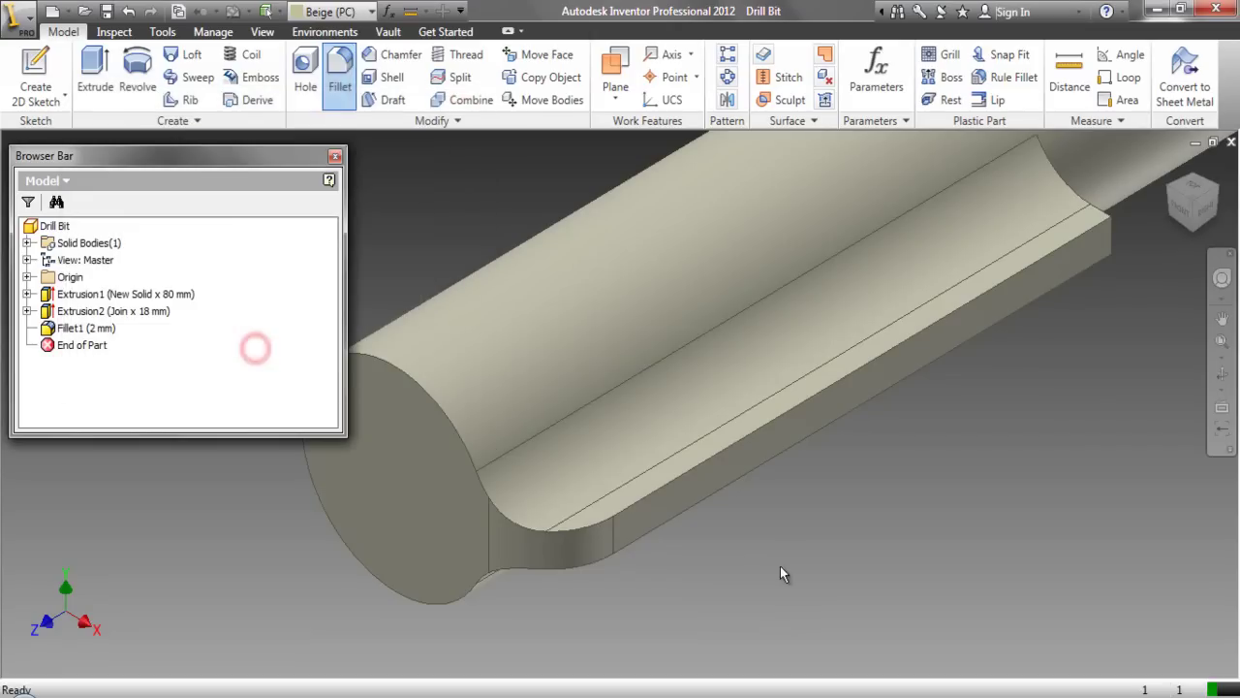
pyautogui.scroll(-2, 548, 595)
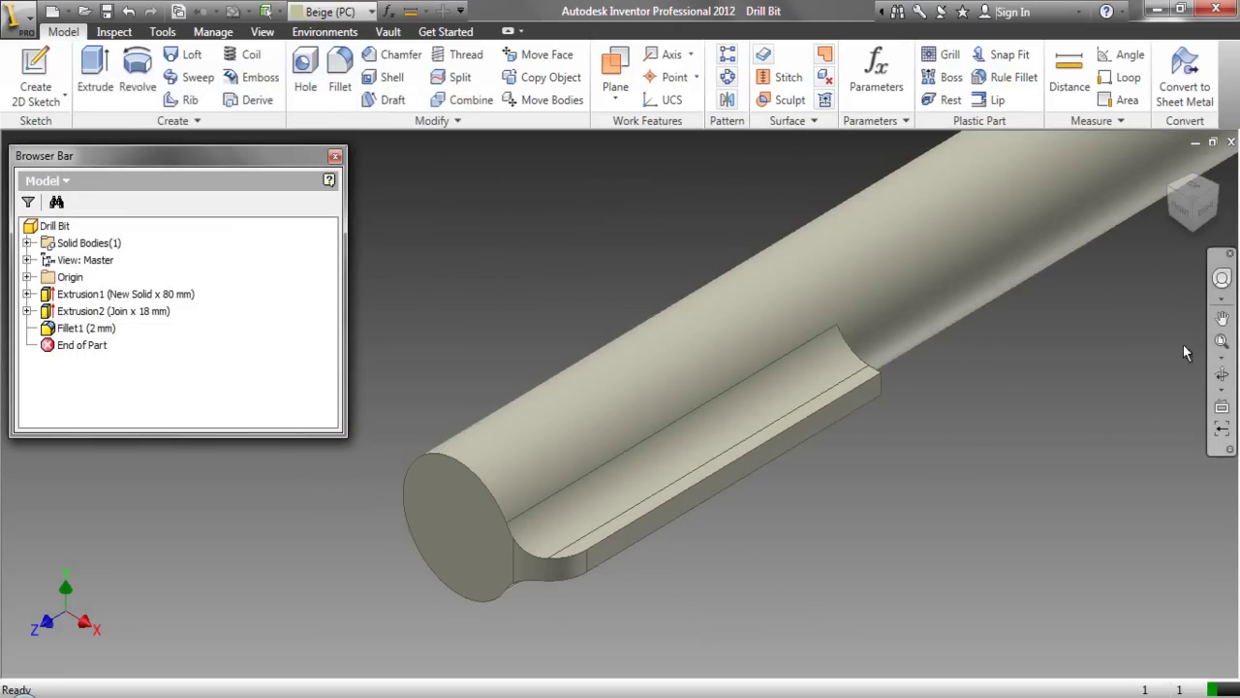
pyautogui.click(1222, 279)
pyautogui.moveTo(1029, 291)
pyautogui.mouseDown()
pyautogui.moveTo(951, 341)
pyautogui.moveTo(665, 436)
pyautogui.moveTo(635, 426)
pyautogui.moveTo(623, 346)
pyautogui.moveTo(636, 451)
pyautogui.mouseUp()
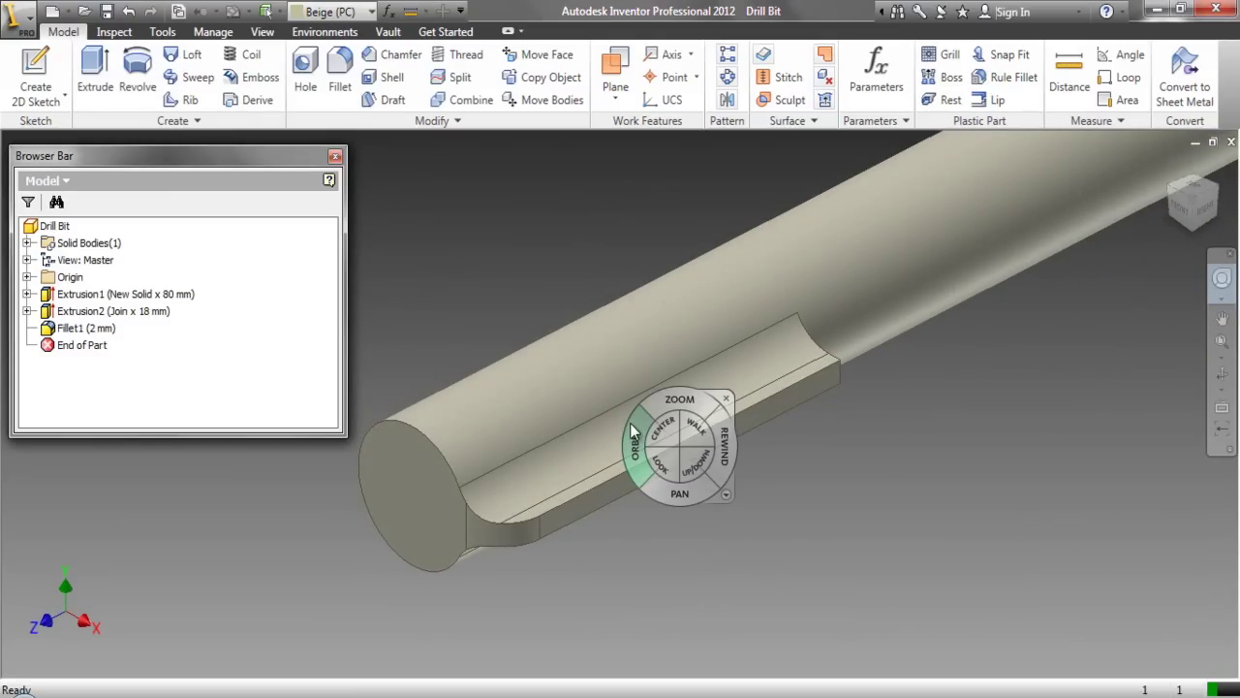
pyautogui.click(724, 398)
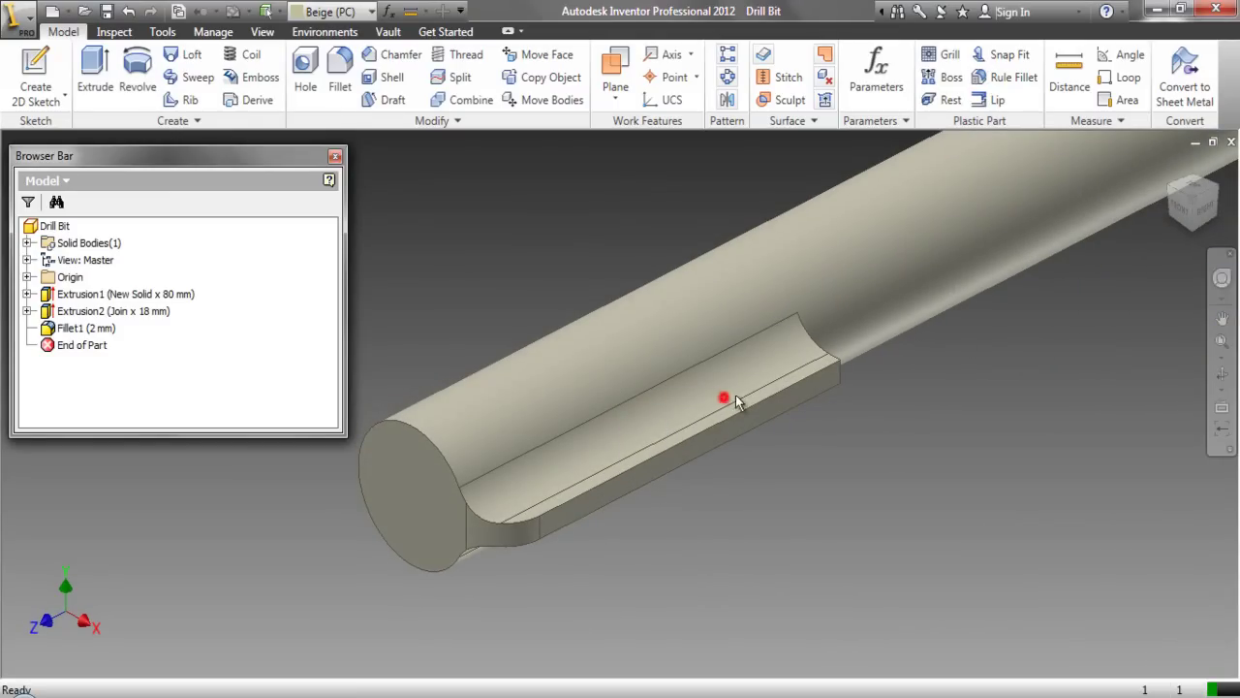
pyautogui.click(1200, 202)
pyautogui.click(806, 552)
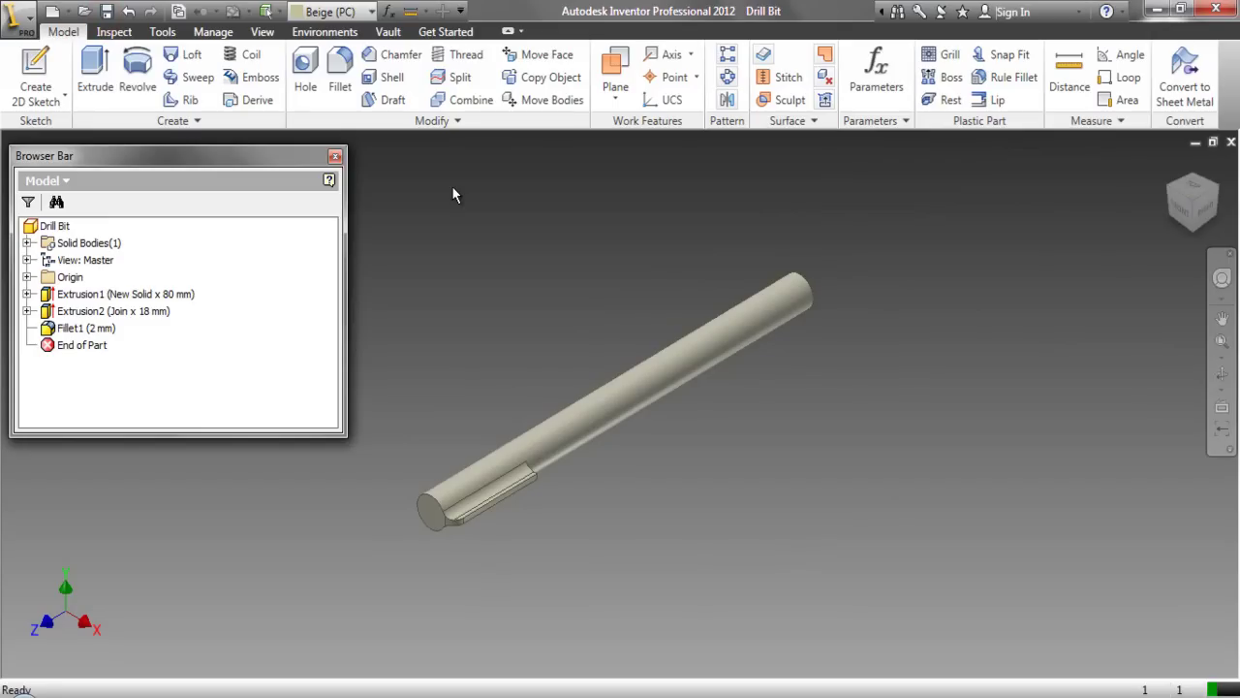
# Step: Mirror the 18 mm rib extrusion and its 2 mm fillet about the YZ origin plane
pyautogui.click(729, 100)
pyautogui.scroll(5, 448, 505)
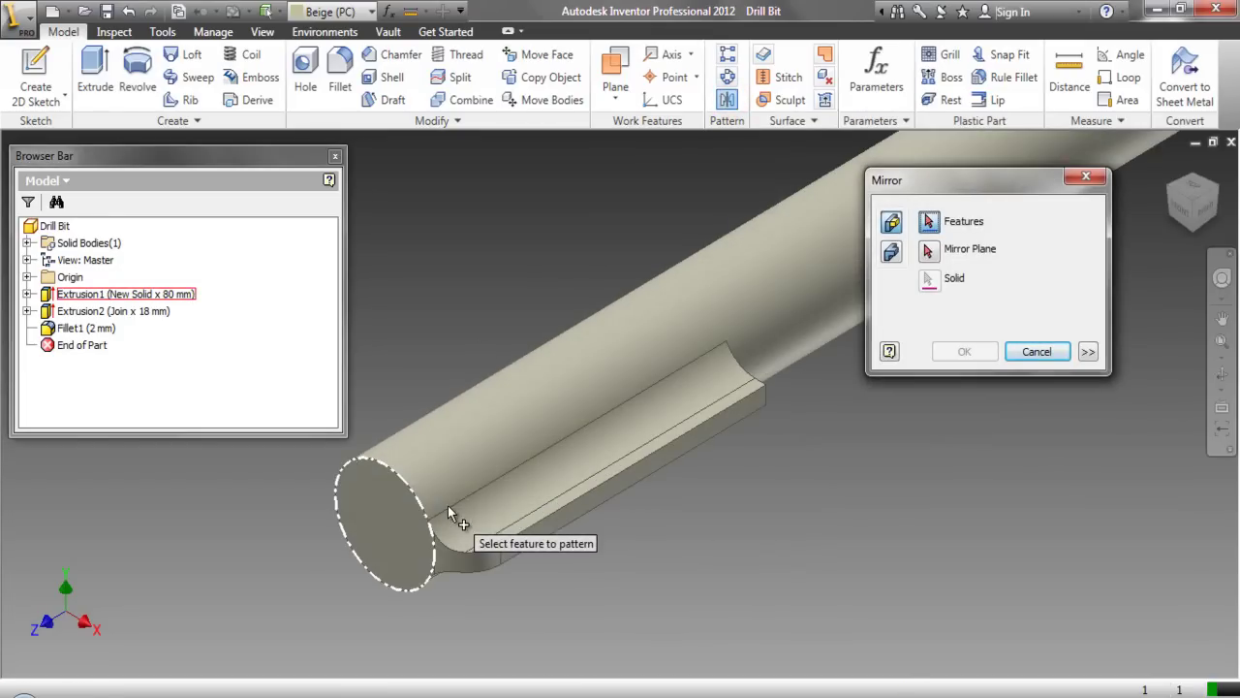
pyautogui.click(81, 312)
pyautogui.click(86, 328)
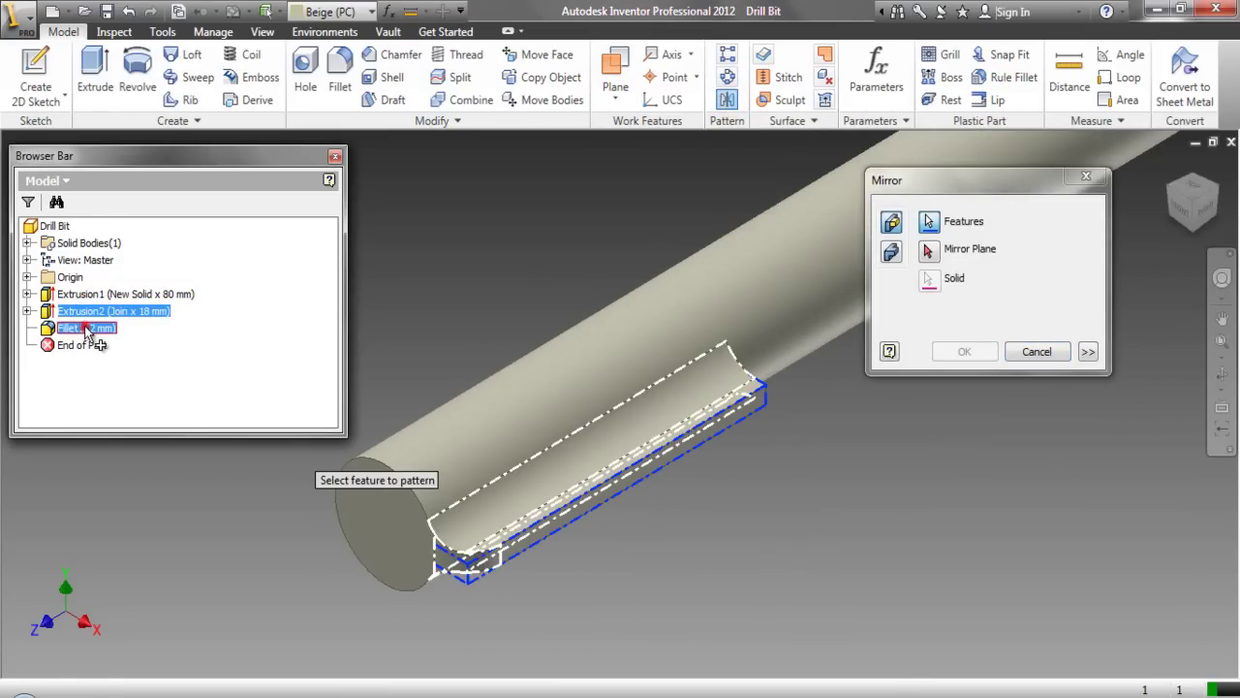
pyautogui.rightClick(456, 243)
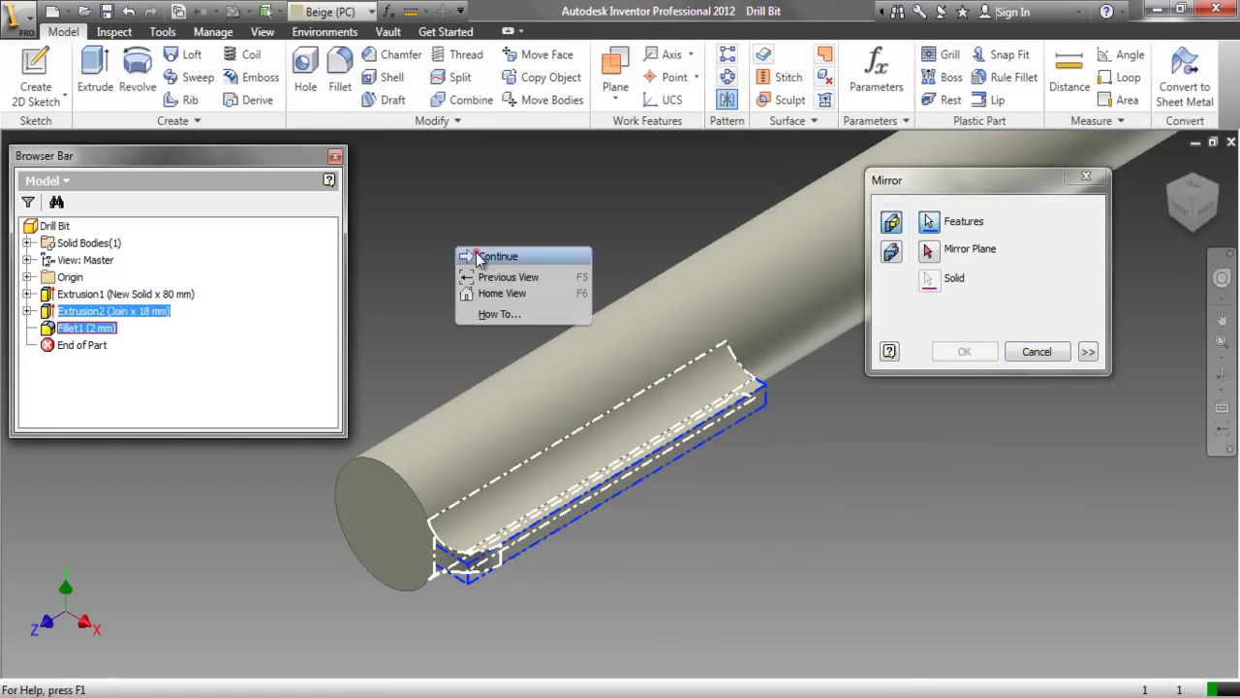
pyautogui.click(477, 257)
pyautogui.click(27, 278)
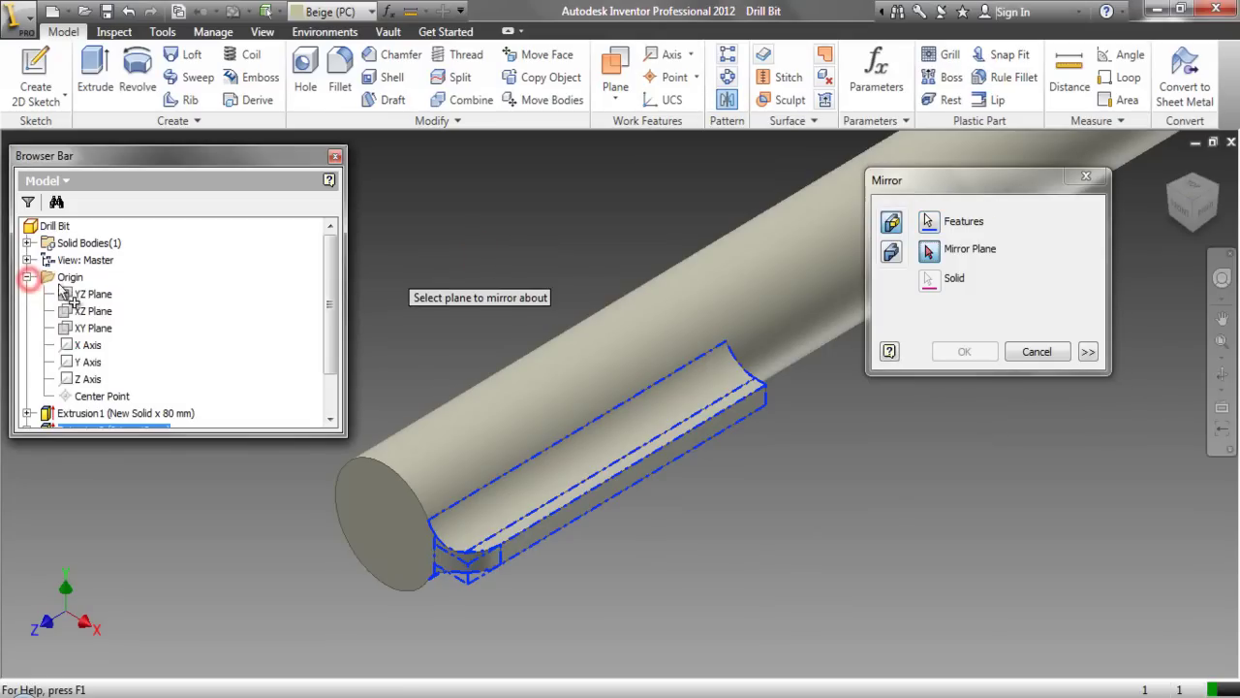
pyautogui.click(93, 293)
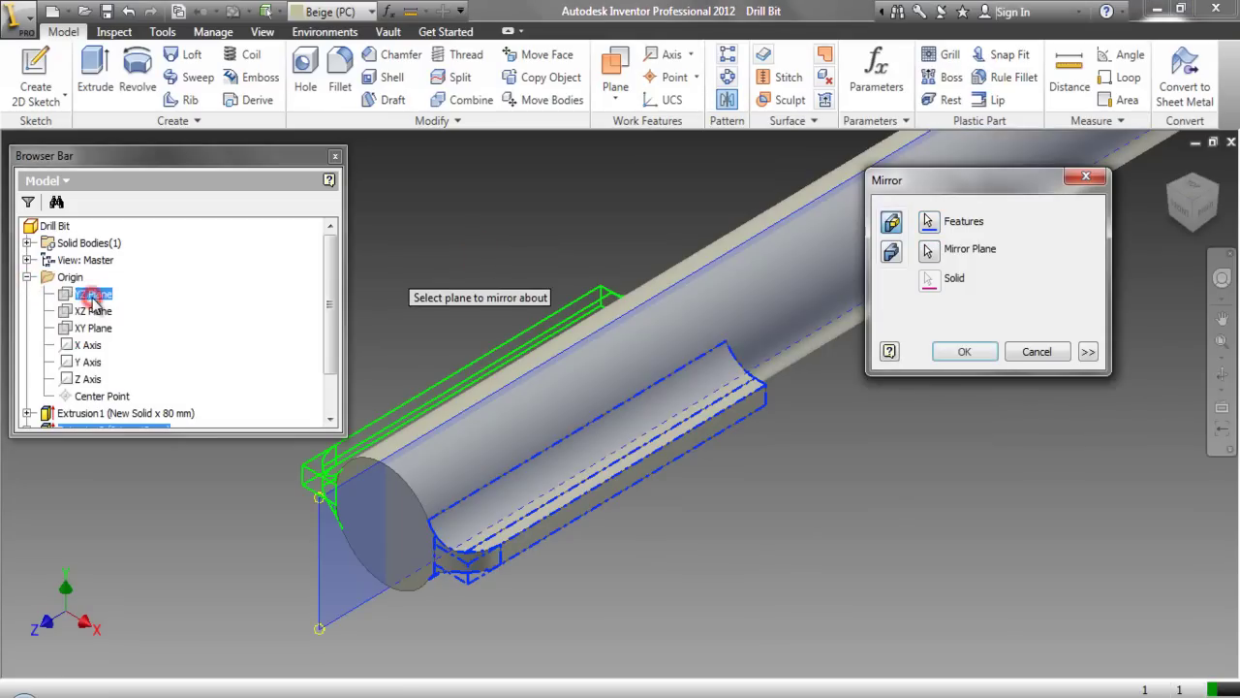
pyautogui.click(968, 352)
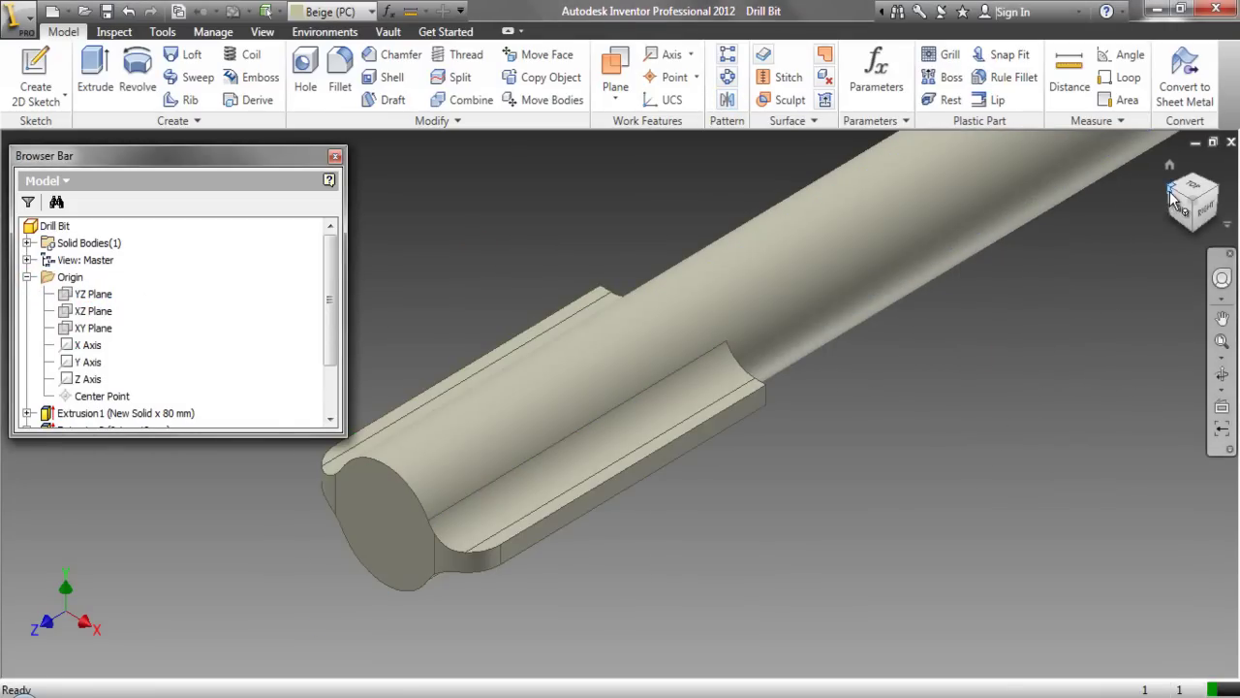
pyautogui.click(1171, 194)
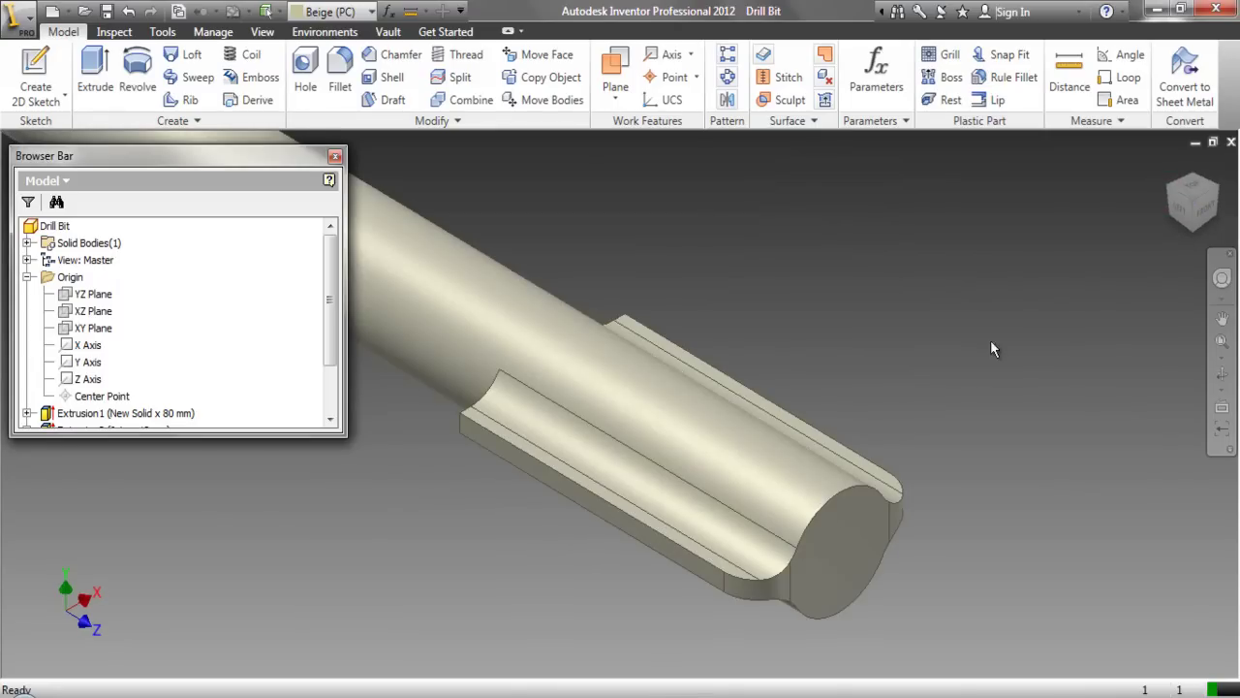
# Step: Start a new sketch on the cylinder's circular back end face, opposite the ribbed end
pyautogui.click(1168, 191)
pyautogui.click(1184, 211)
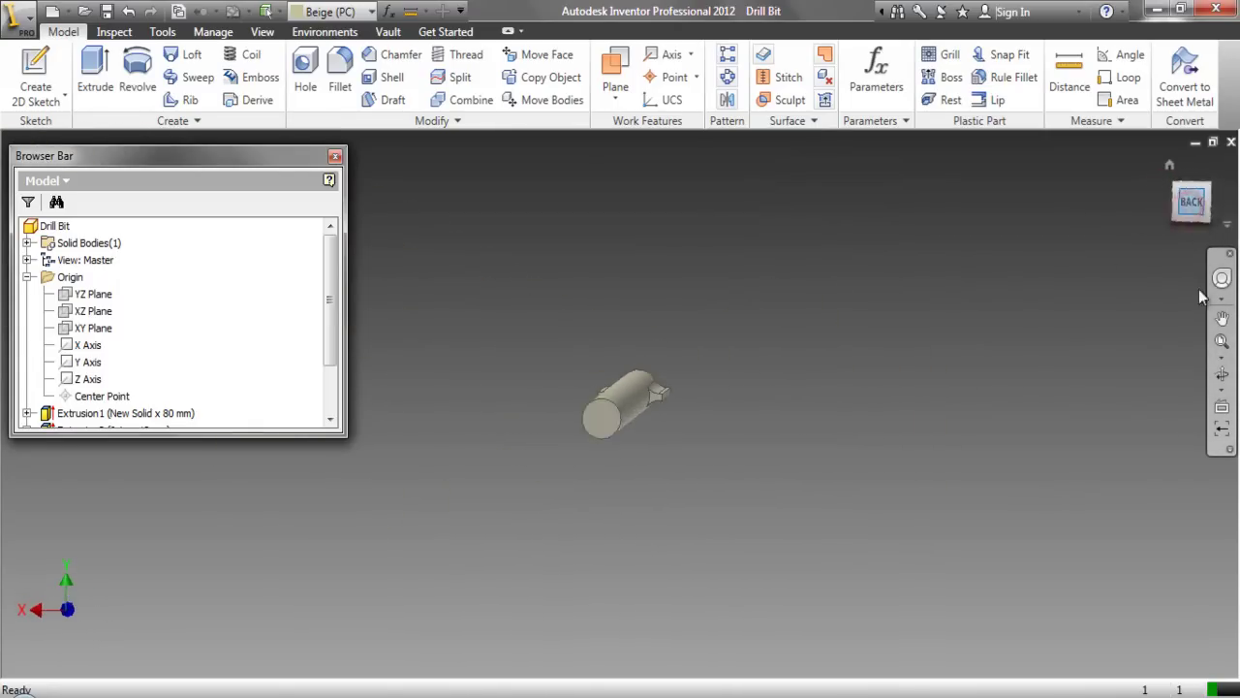
pyautogui.click(689, 341)
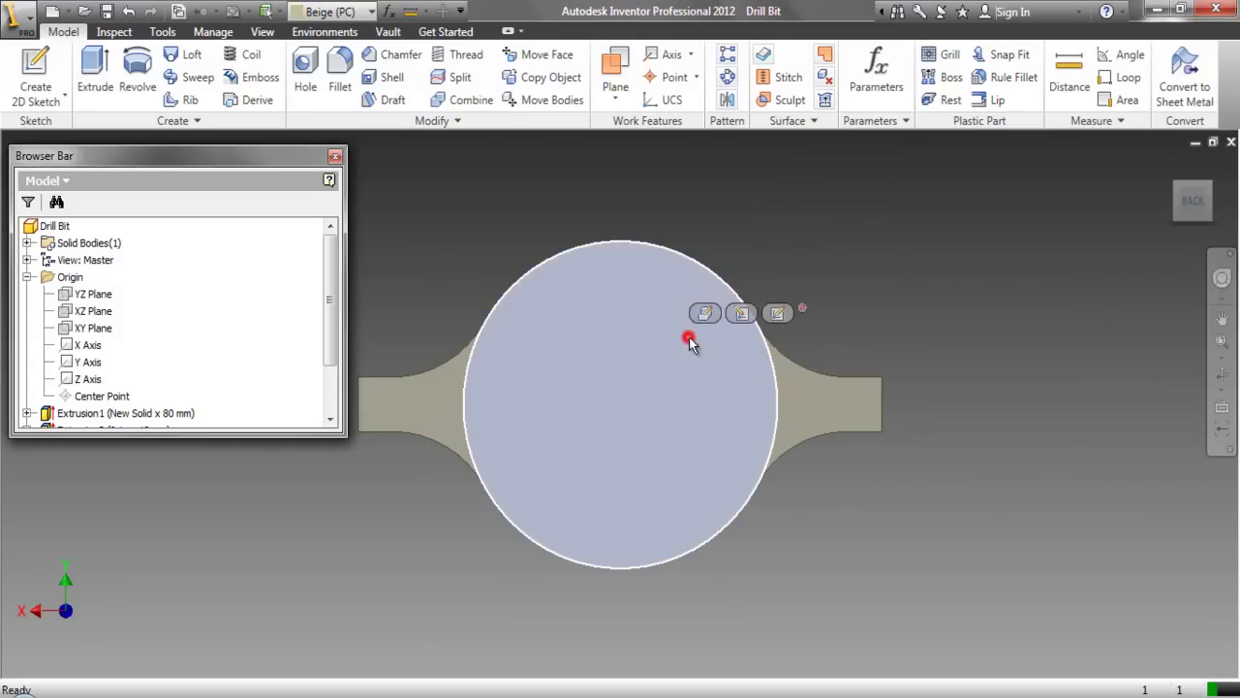
pyautogui.click(777, 313)
# Step: Project the cut edges and the YZ and XZ origin planes into the sketch as construction geometry
pyautogui.click(1033, 54)
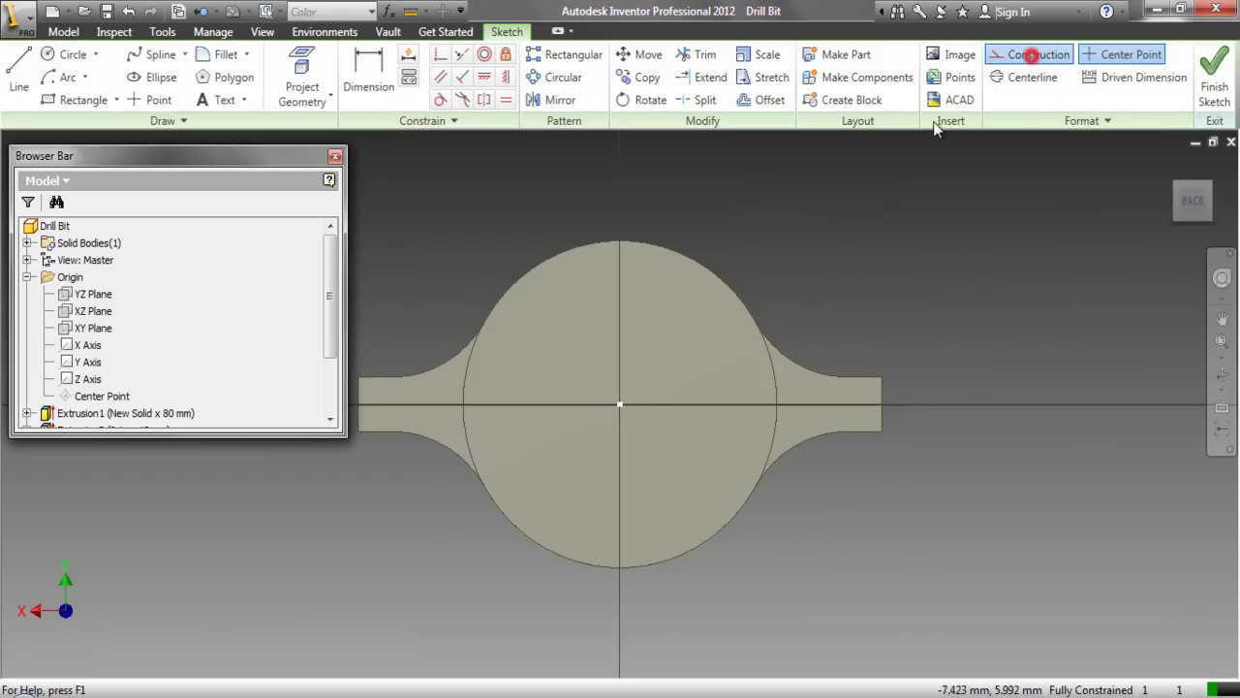
pyautogui.click(308, 93)
pyautogui.click(346, 169)
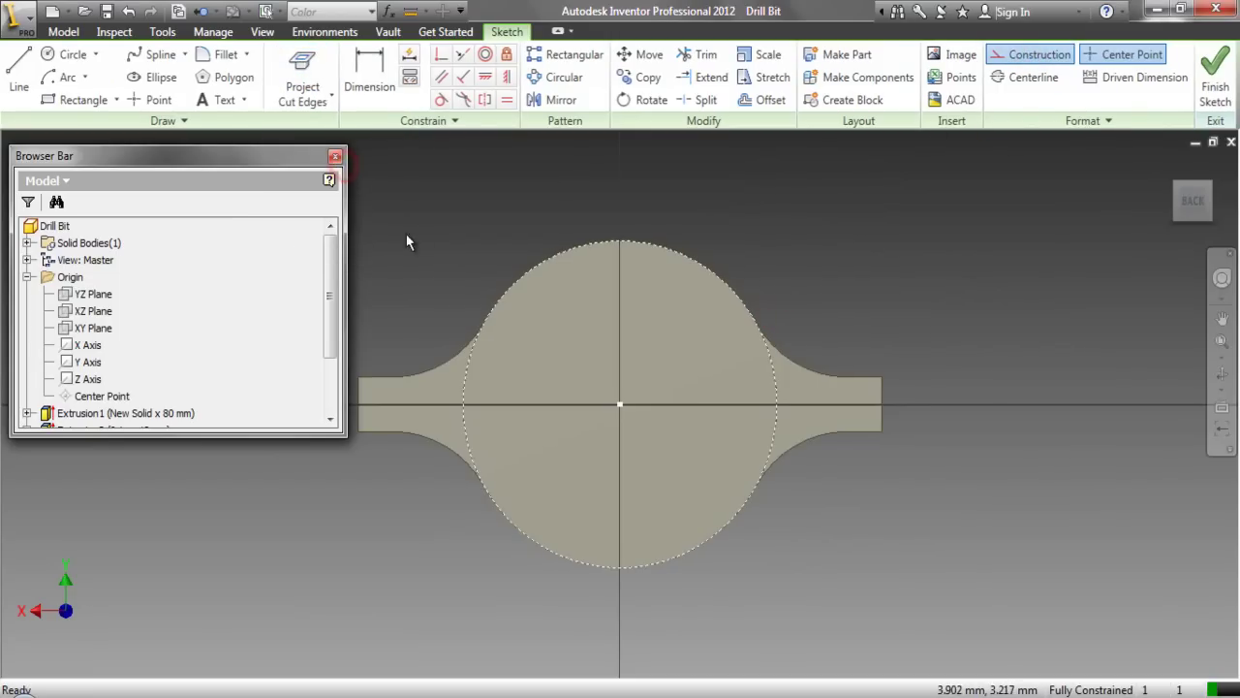
pyautogui.click(301, 95)
pyautogui.click(303, 123)
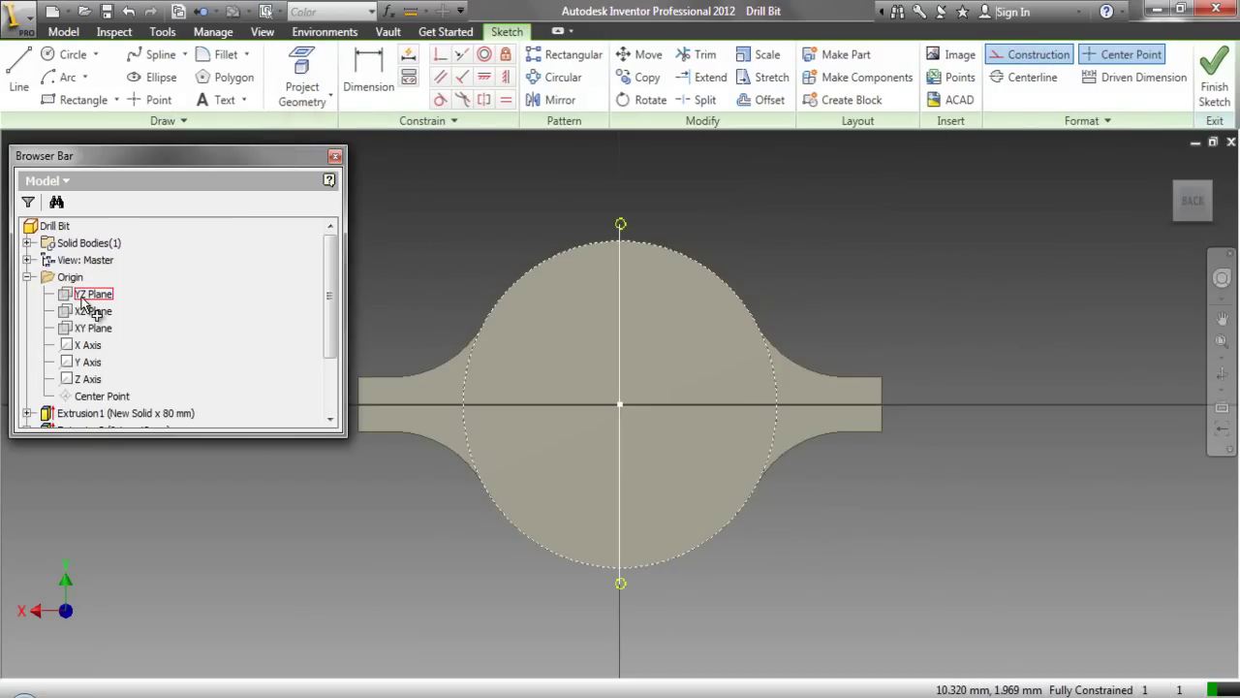
pyautogui.click(88, 295)
pyautogui.click(89, 311)
pyautogui.rightClick(943, 320)
pyautogui.click(869, 324)
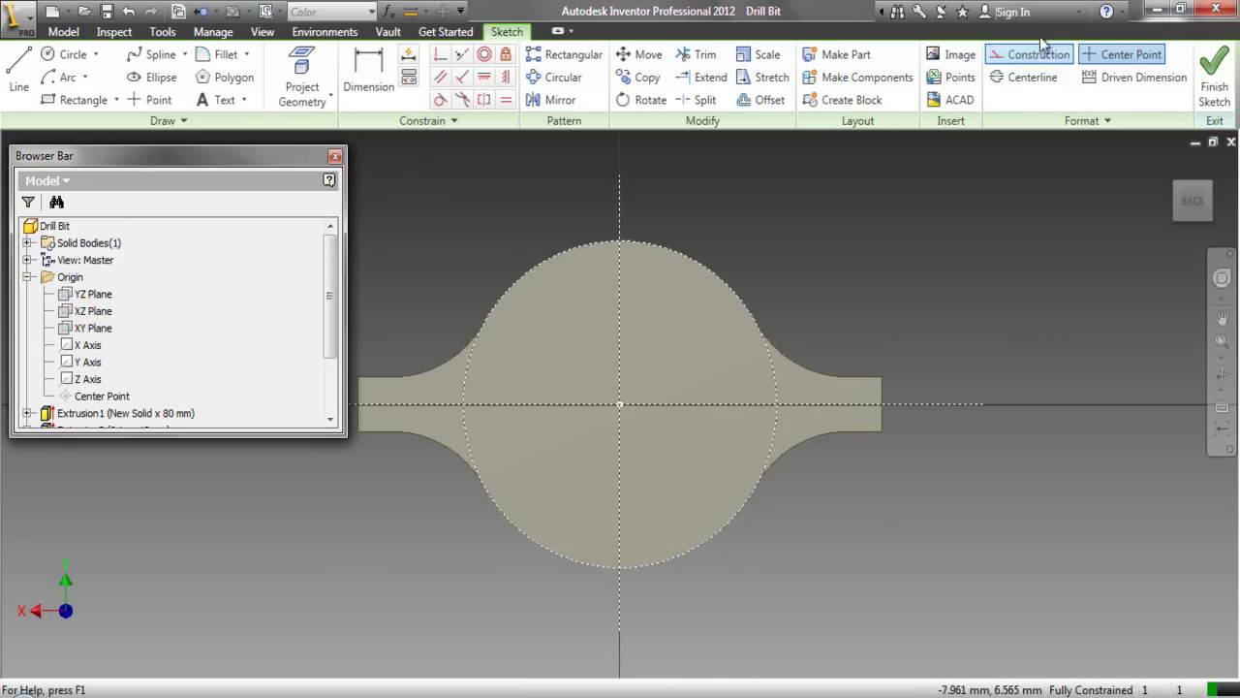
# Step: Draw a 2 mm diameter circle in normal linetype, centred on the projected horizontal axis left of the origin
pyautogui.rightClick(465, 191)
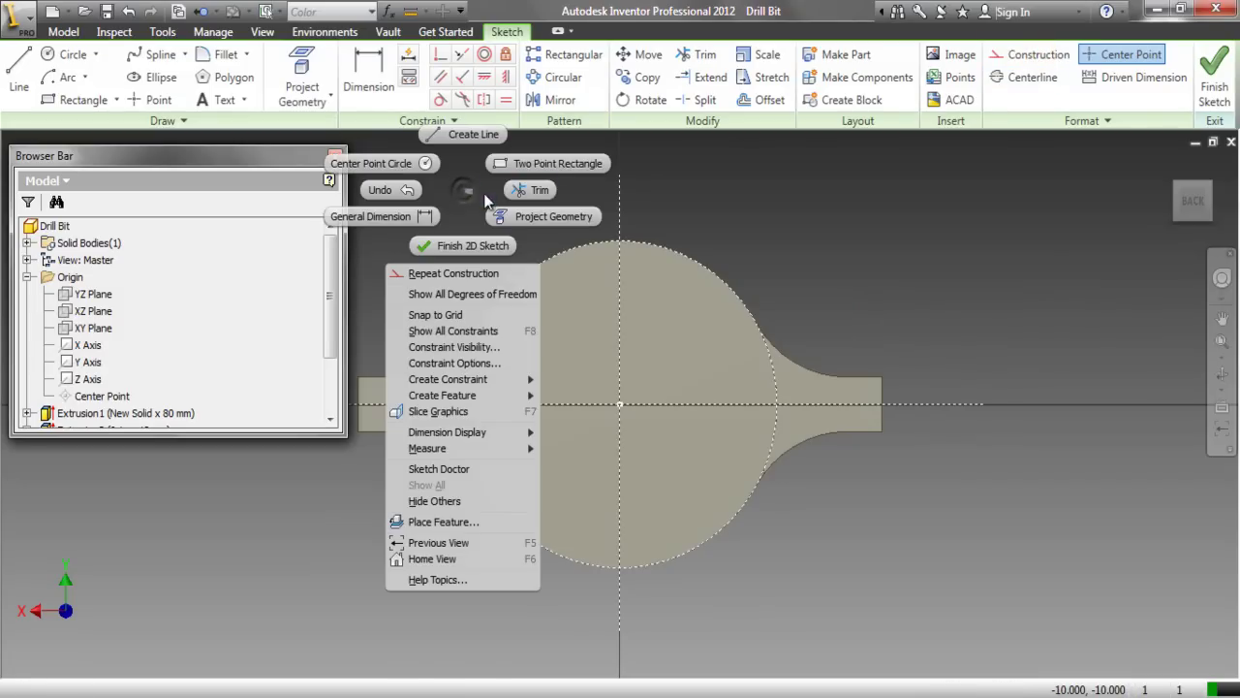
pyautogui.click(412, 163)
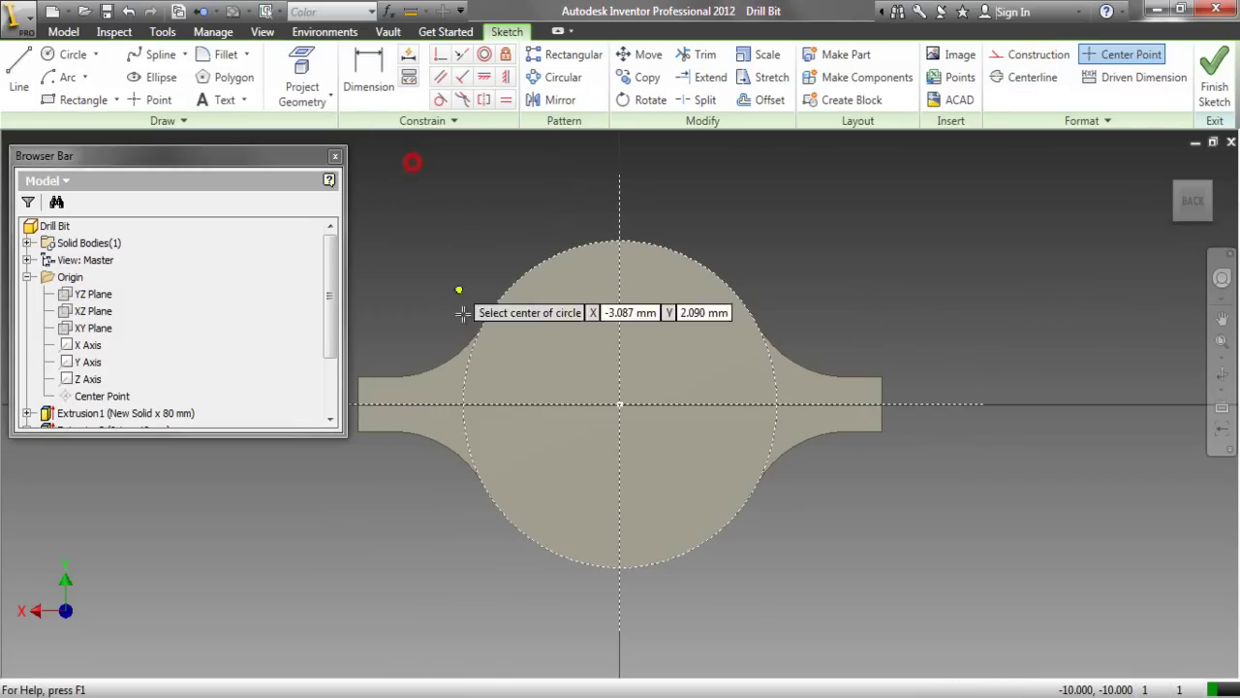
pyautogui.click(498, 403)
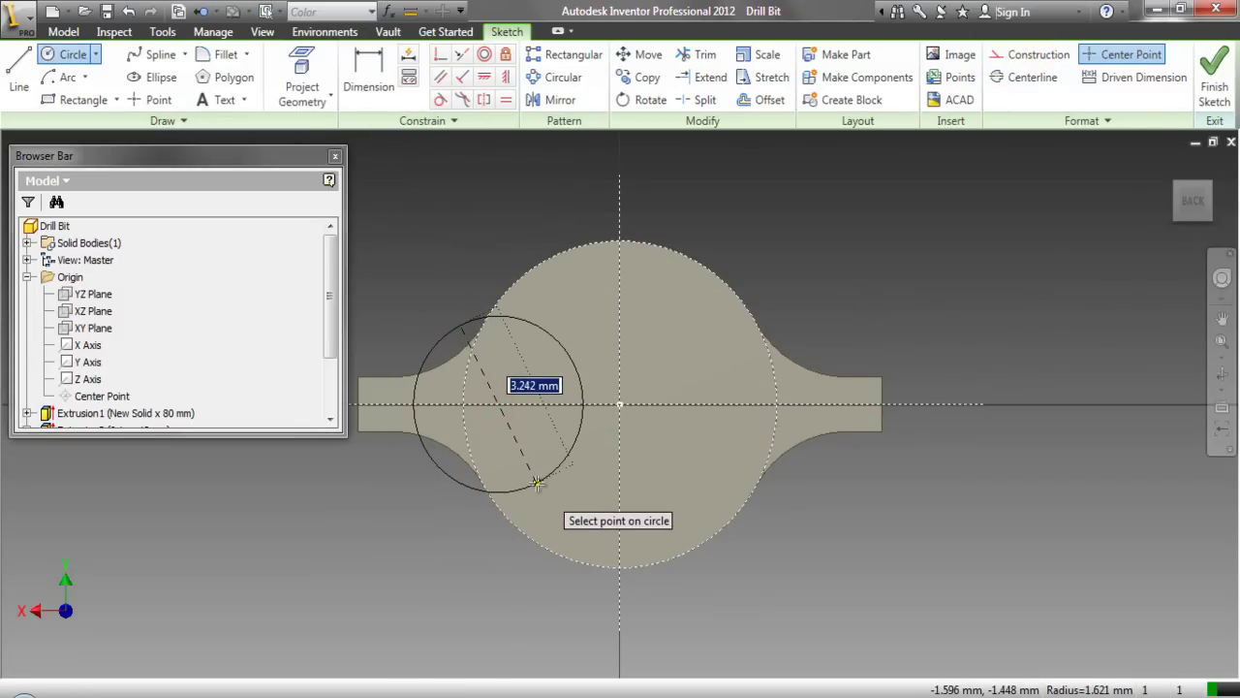
pyautogui.press('Return')
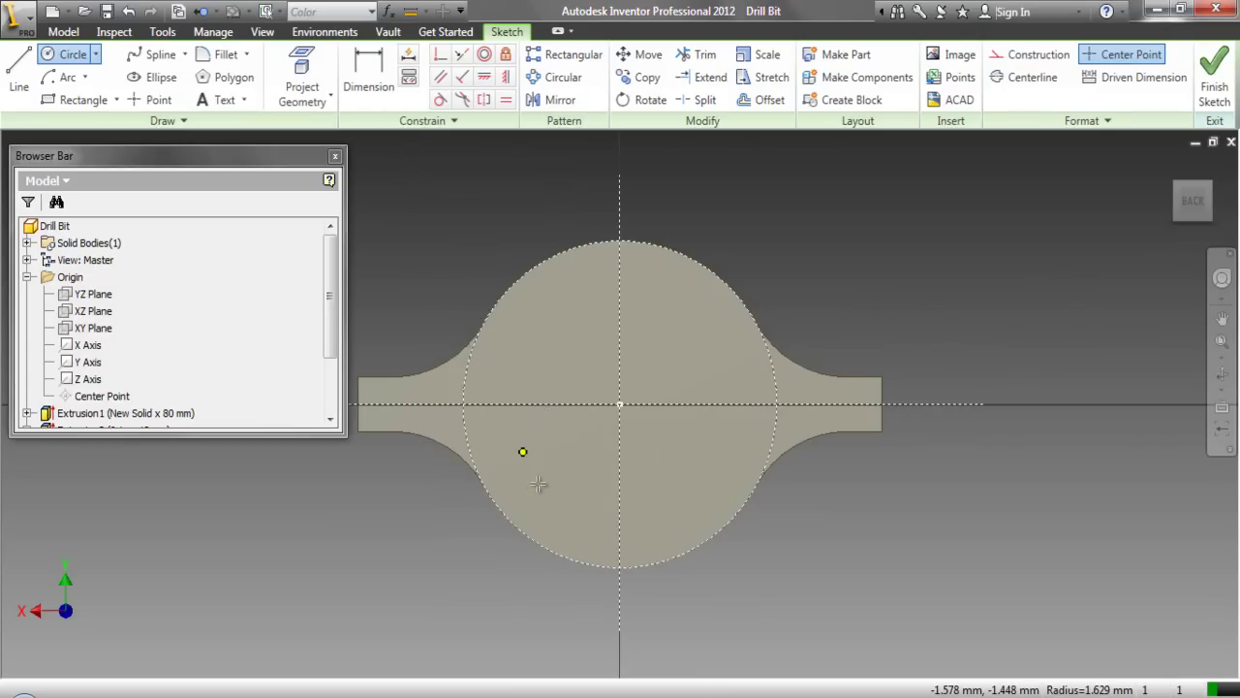
# Step: Dimension the small circle's centre 2.5 mm horizontally from the projected vertical axis
pyautogui.rightClick(466, 233)
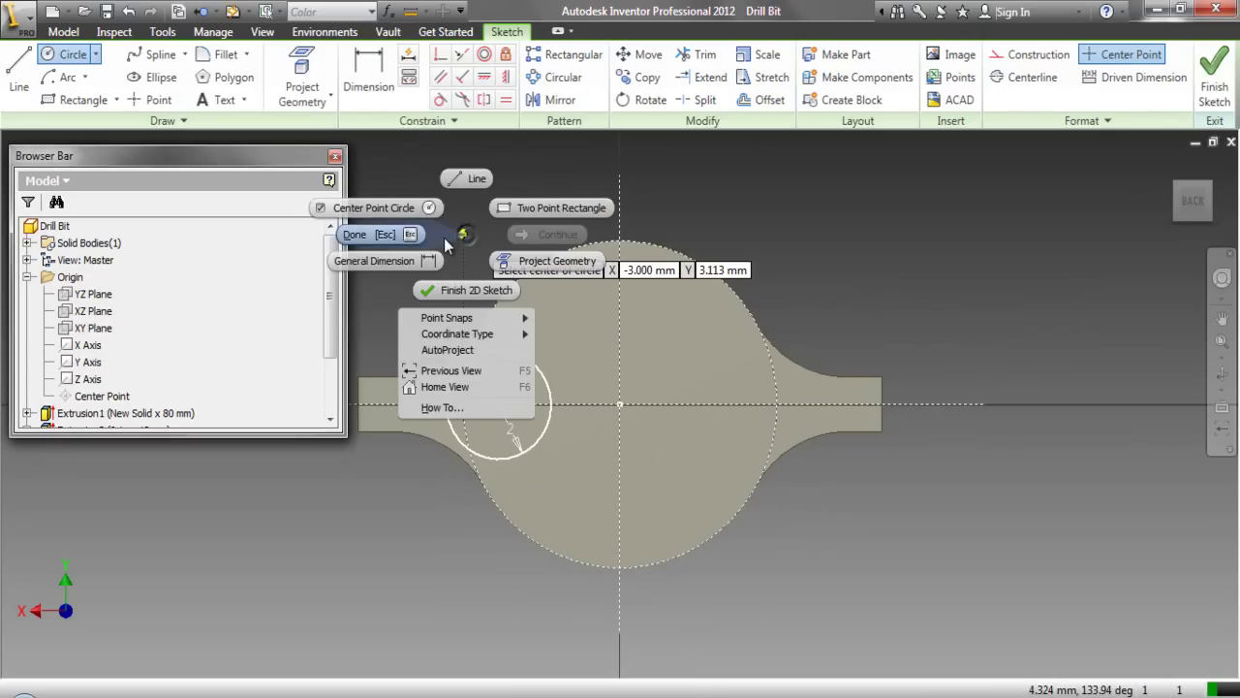
pyautogui.click(388, 266)
pyautogui.click(539, 365)
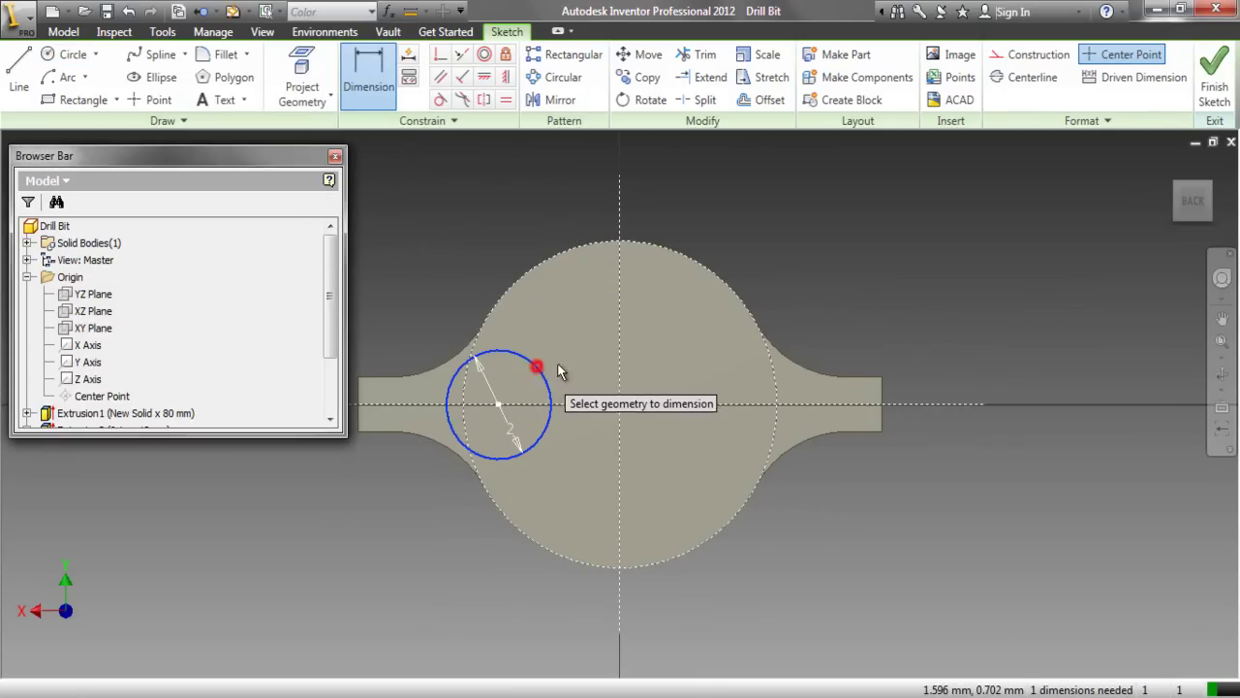
pyautogui.click(619, 365)
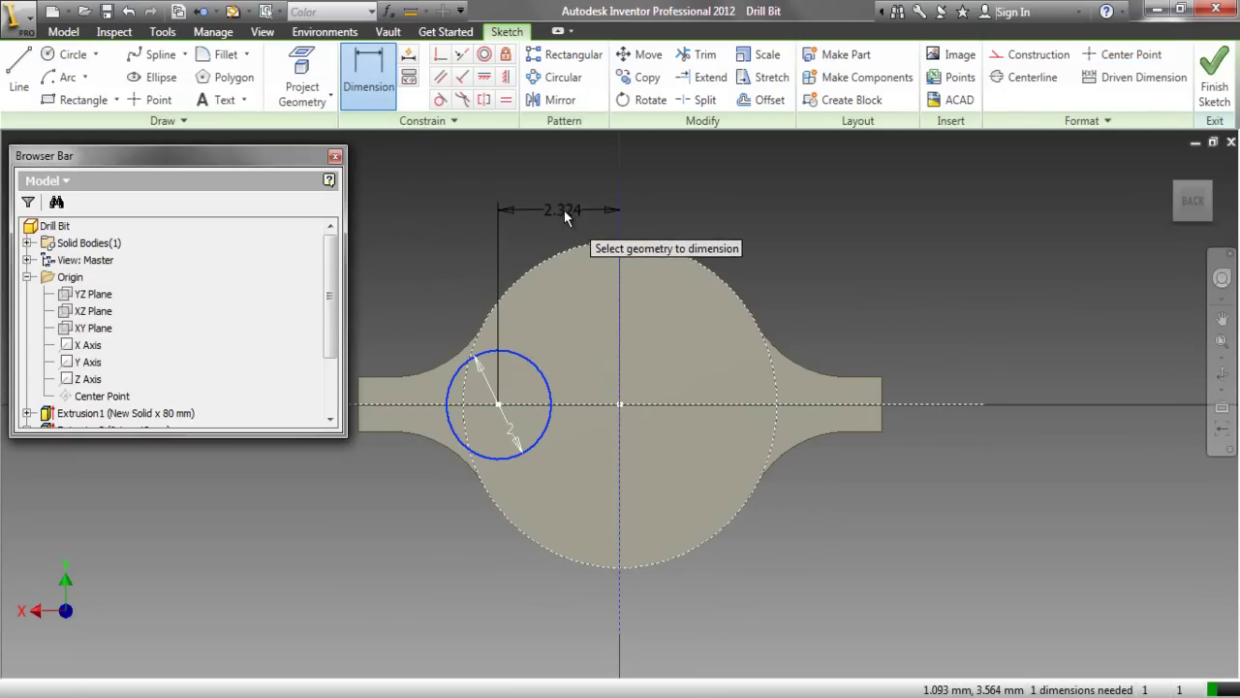
pyautogui.click(564, 210)
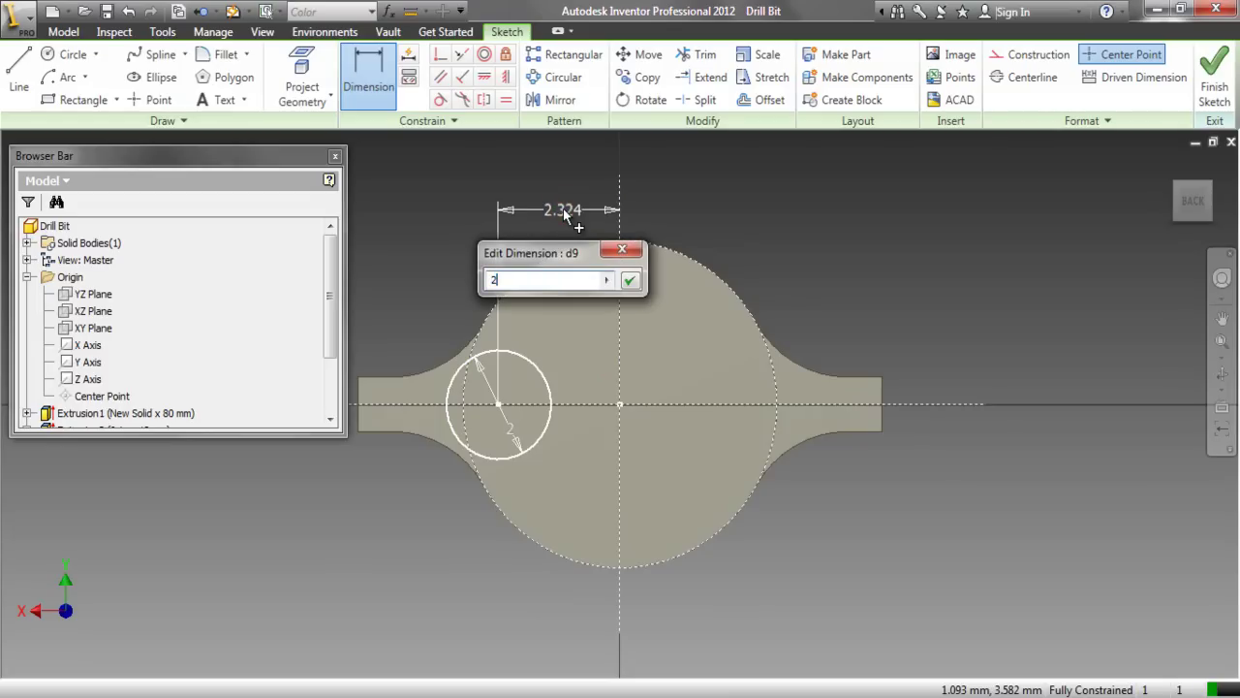
pyautogui.write('2.5')
pyautogui.press('Return')
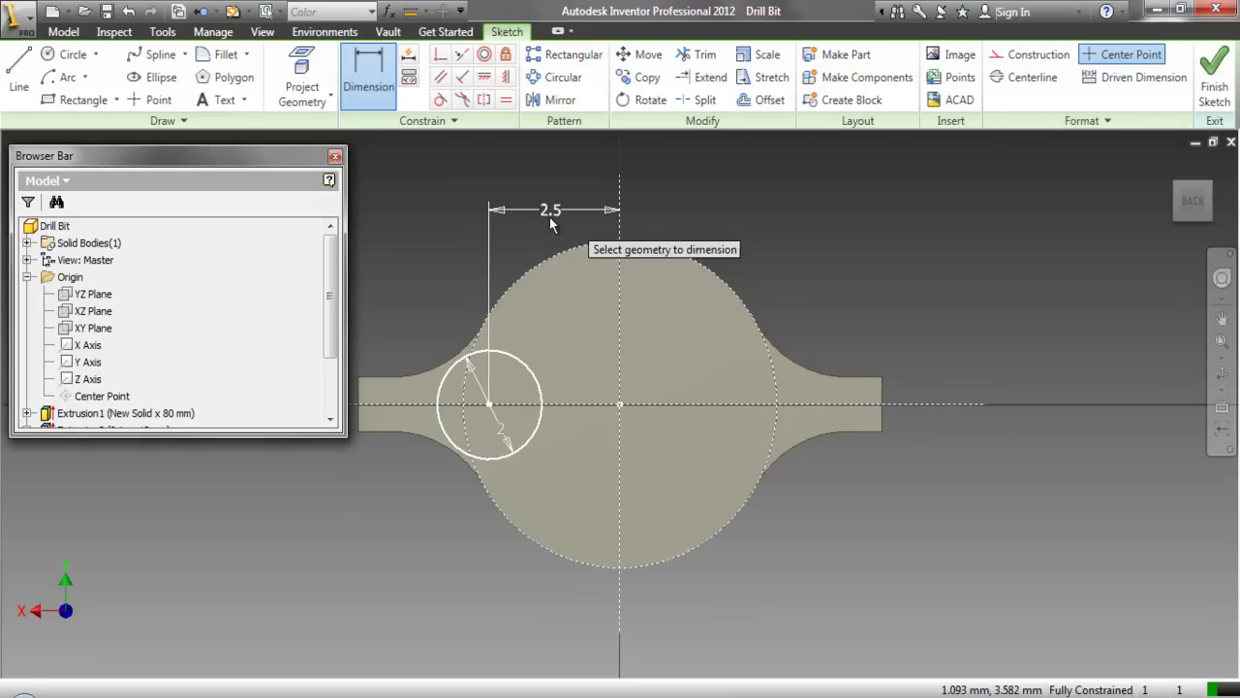
pyautogui.rightClick(452, 177)
pyautogui.click(392, 172)
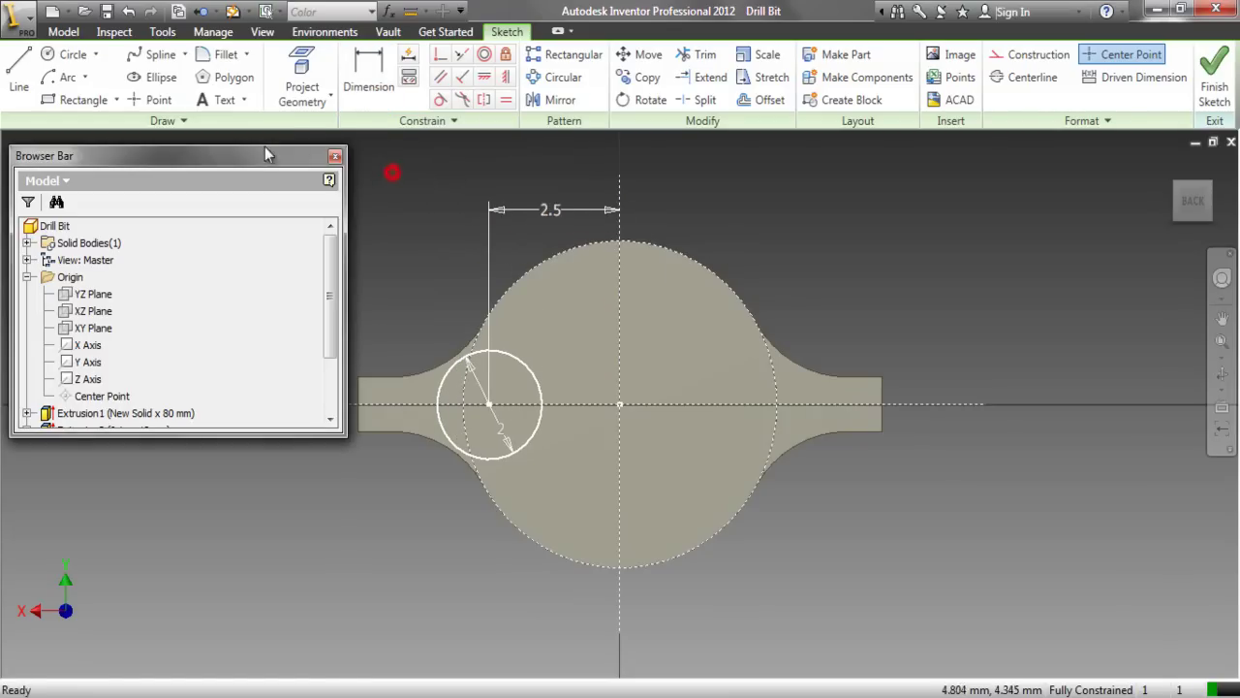
# Step: Place a point on the projected circle's upper left arc and dimension it 0.5 mm from the vertical axis
pyautogui.click(155, 100)
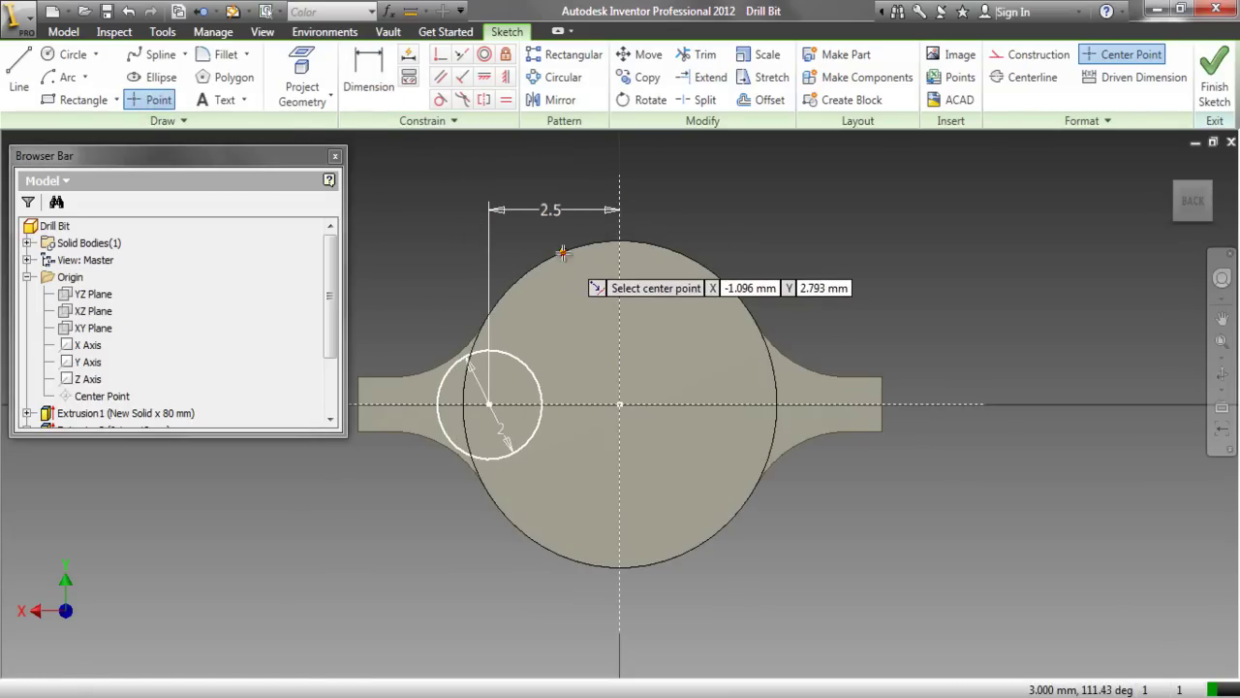
pyautogui.rightClick(414, 199)
pyautogui.click(378, 232)
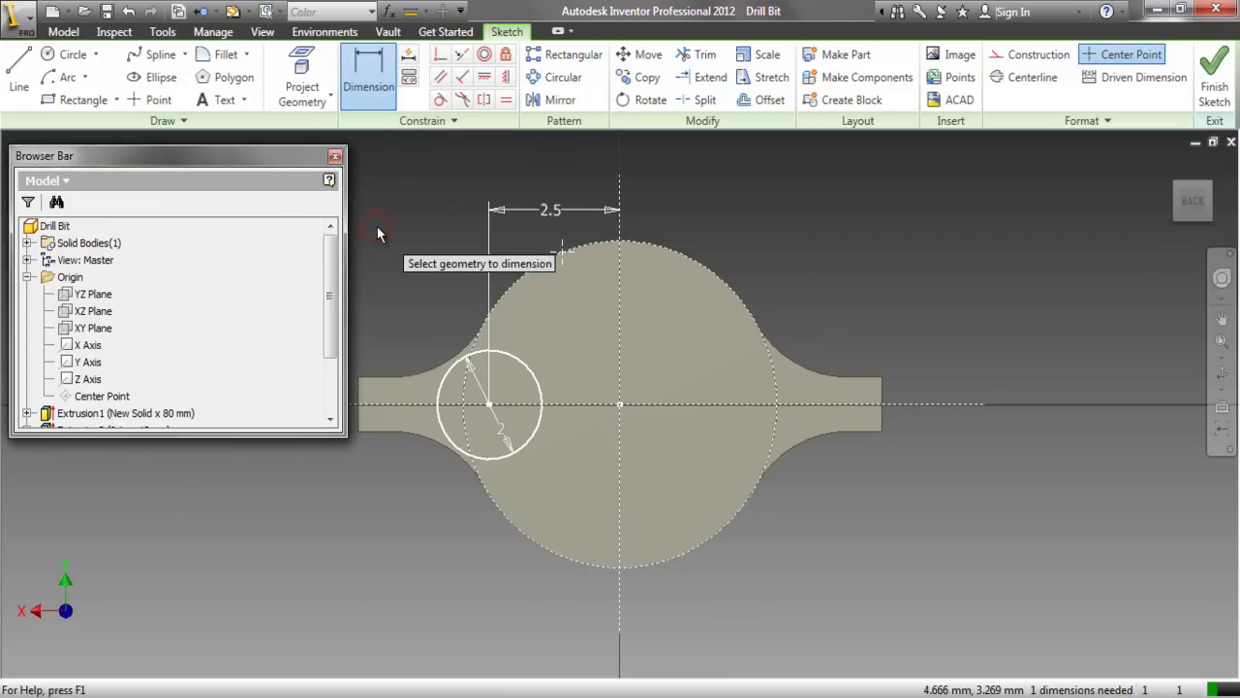
pyautogui.click(562, 251)
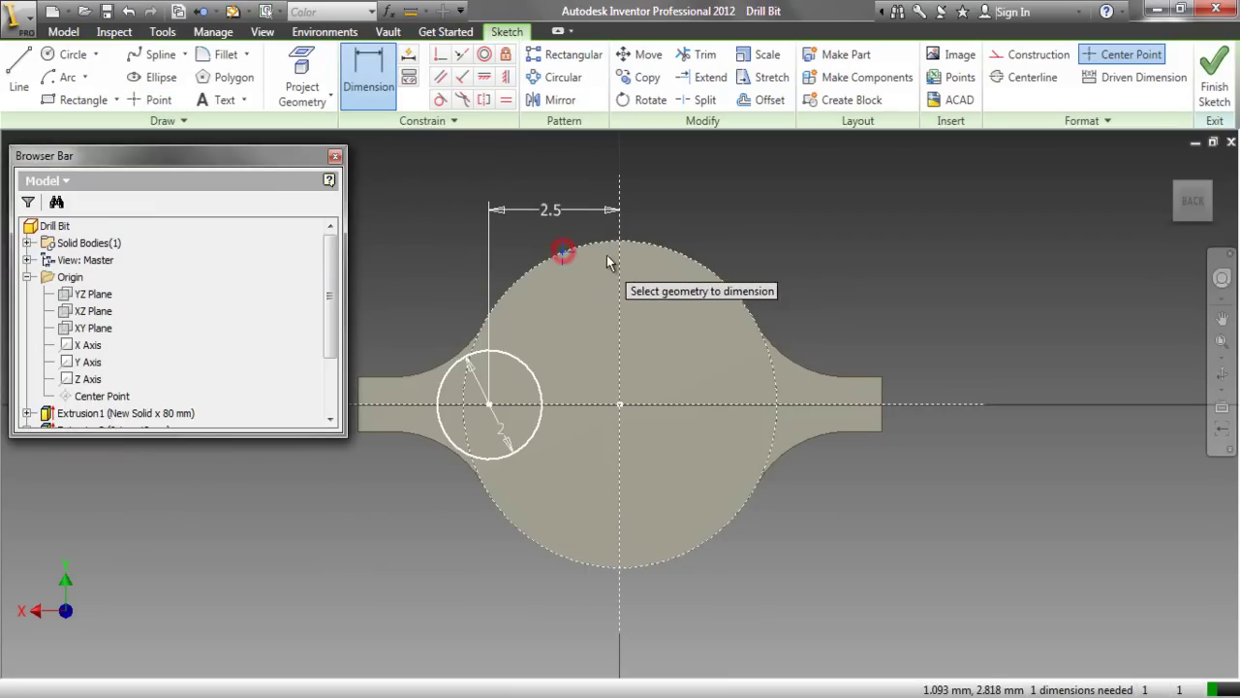
pyautogui.click(619, 262)
pyautogui.click(586, 182)
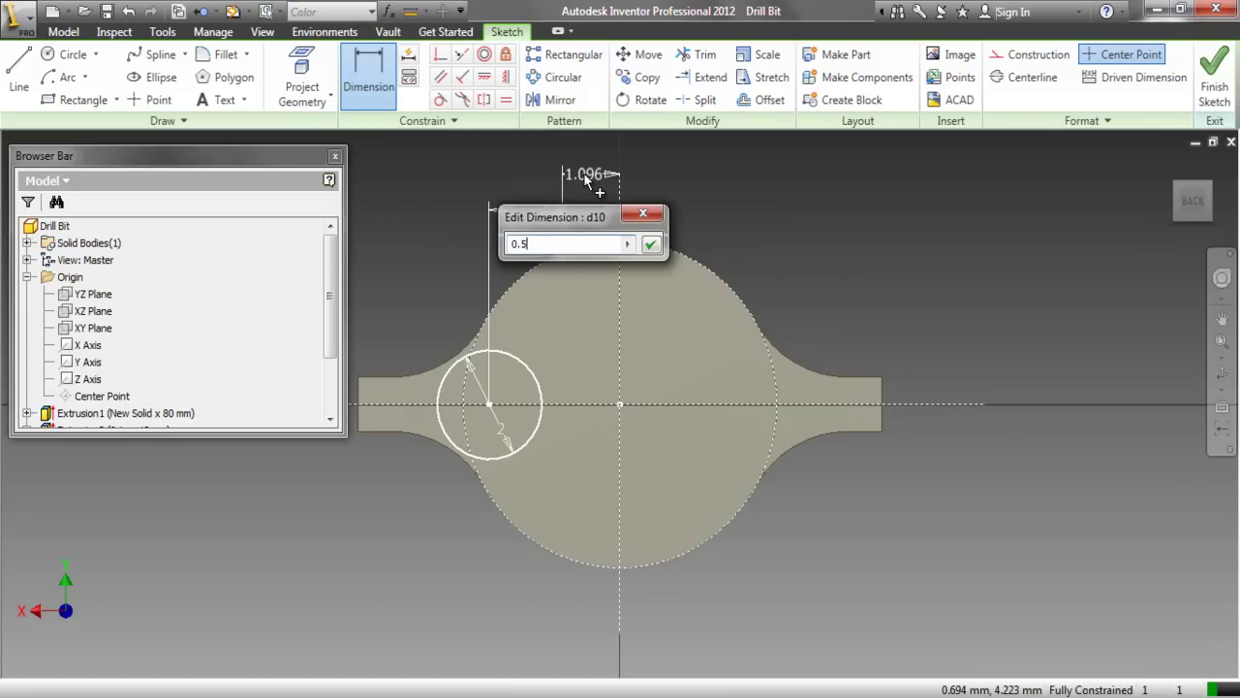
pyautogui.write('0.5')
pyautogui.press('Return')
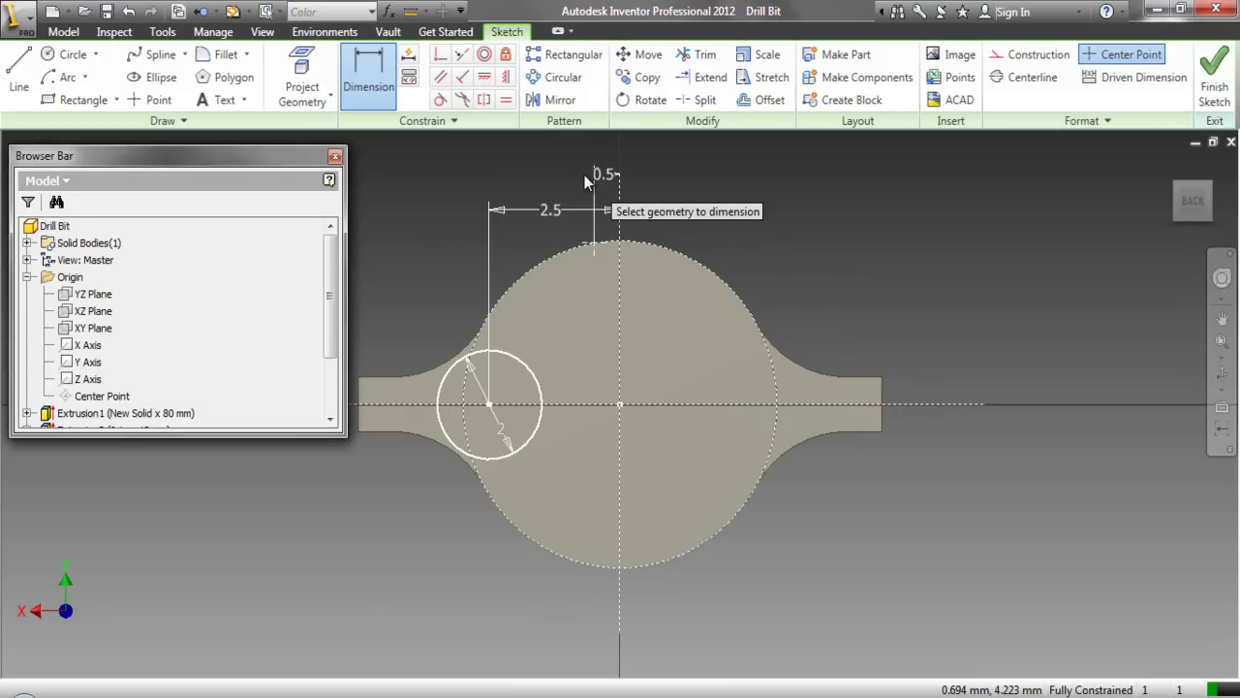
pyautogui.rightClick(513, 169)
pyautogui.click(429, 166)
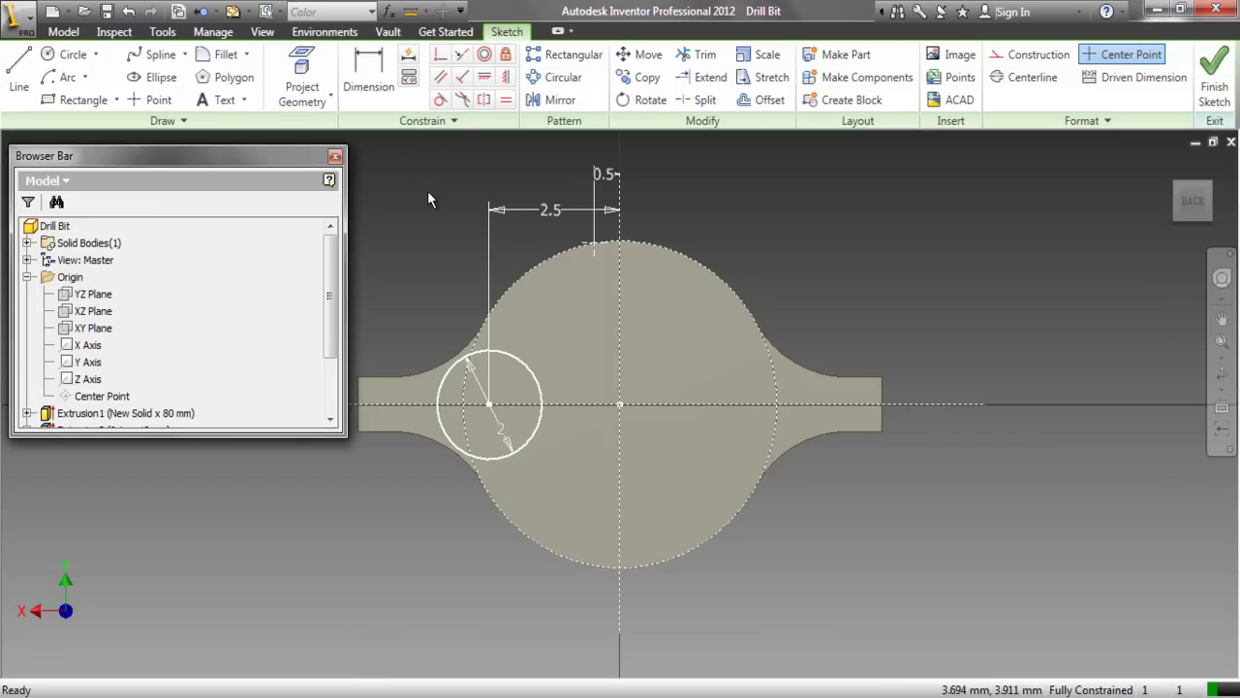
# Step: Draw a line from the point on the projected circle to where the small circle crosses the horizontal axis nearest the origin
pyautogui.rightClick(427, 192)
pyautogui.click(425, 138)
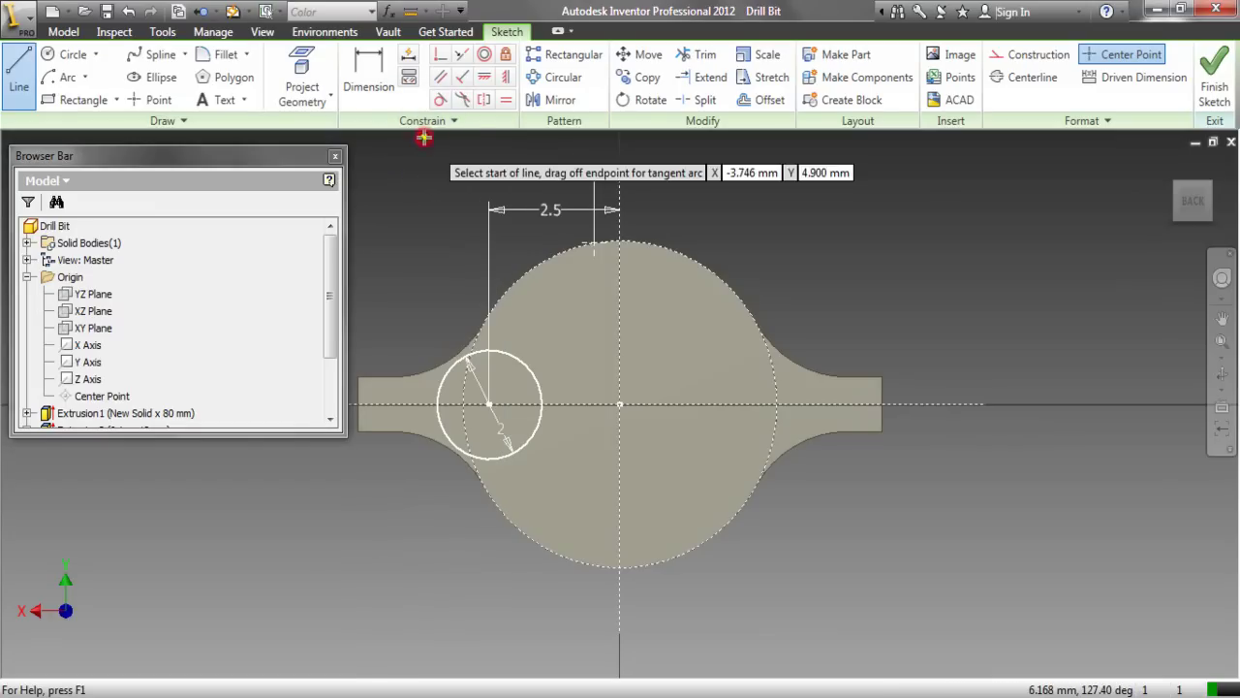
pyautogui.click(594, 242)
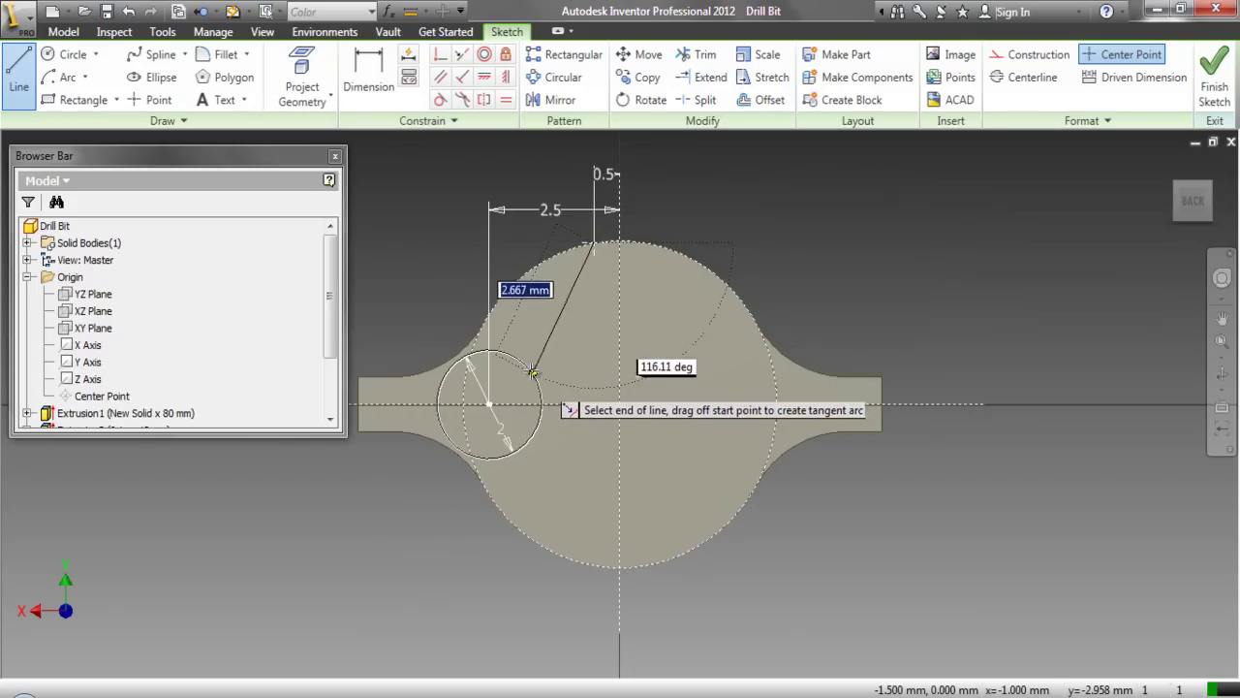
pyautogui.doubleClick(541, 404)
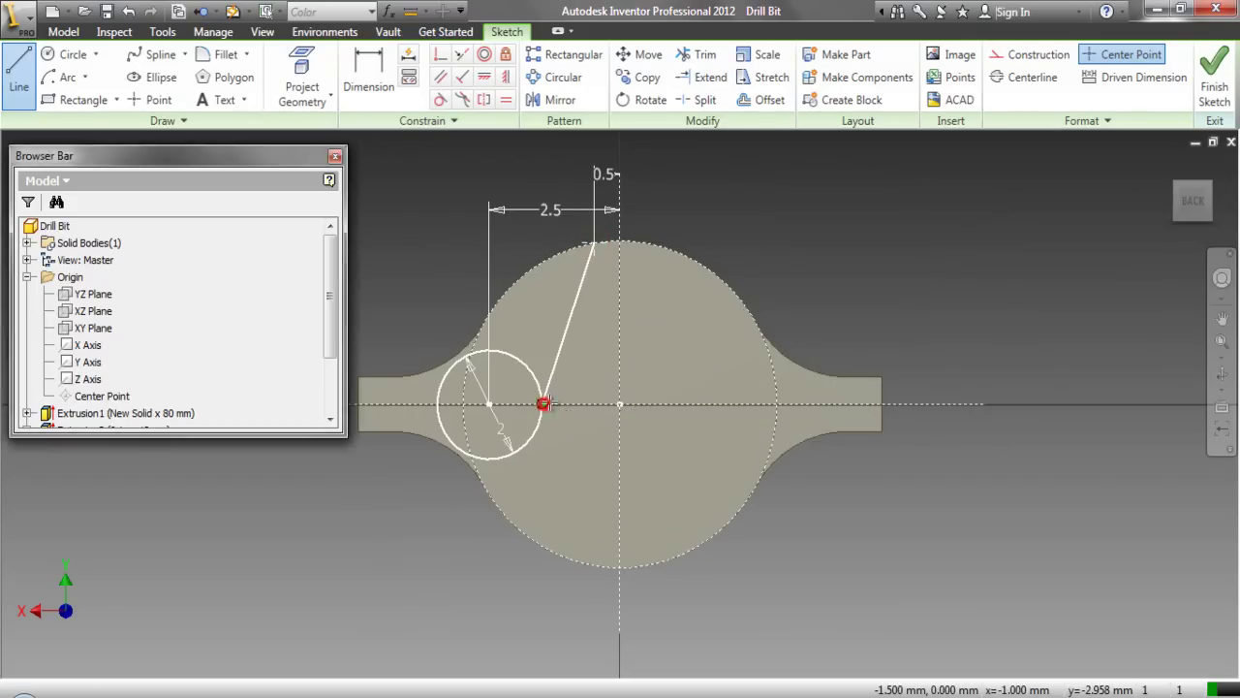
pyautogui.rightClick(594, 349)
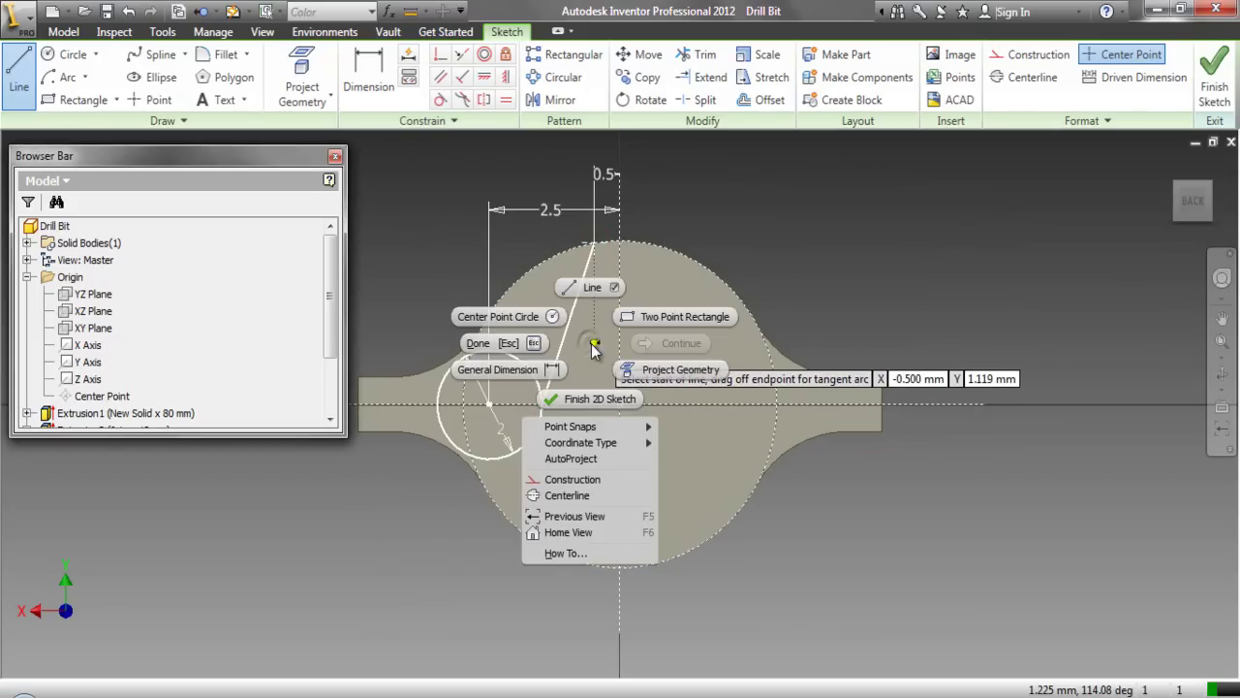
pyautogui.click(533, 344)
# Step: Draw an origin-centred arc along the projected circle from its upper intersection with the small circle to the line's upper endpoint
pyautogui.click(60, 78)
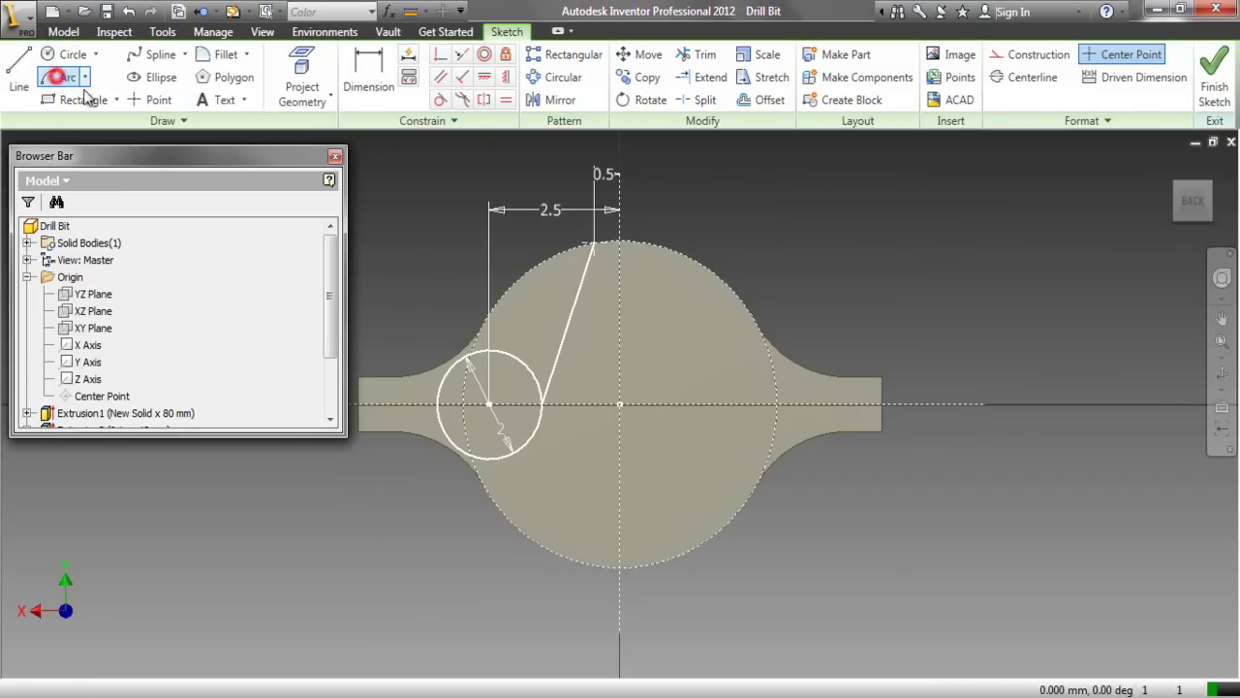
pyautogui.click(620, 405)
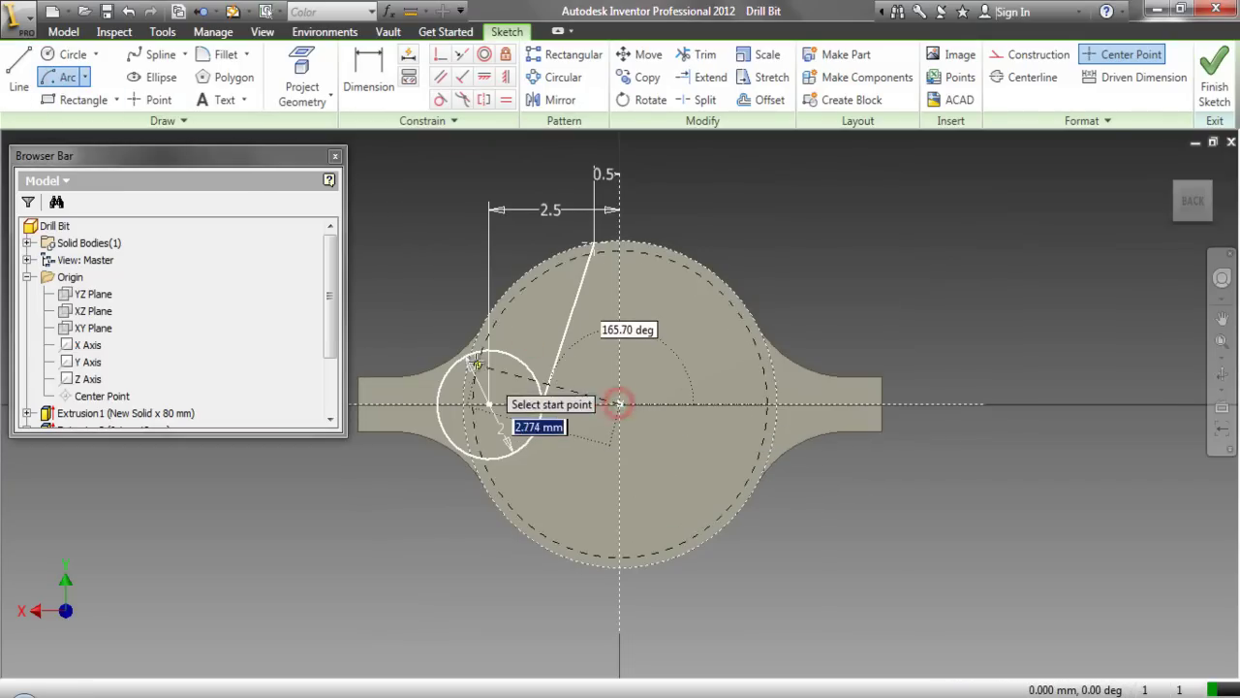
pyautogui.scroll(5, 477, 363)
pyautogui.click(463, 349)
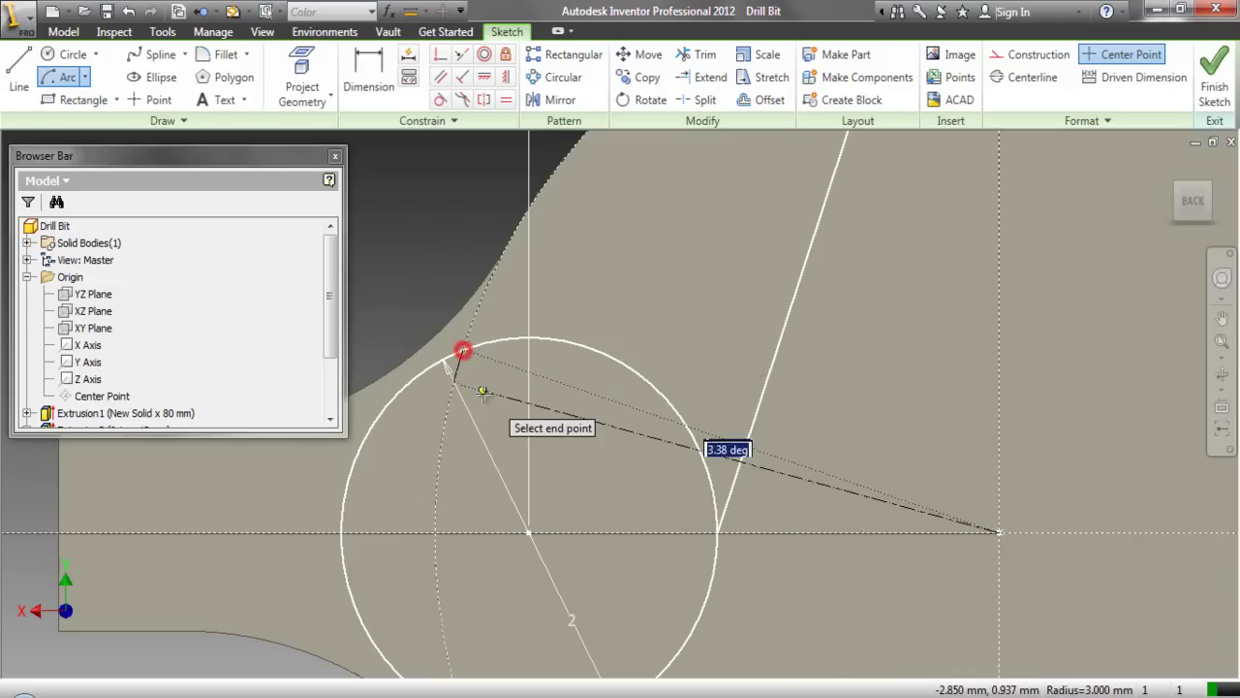
pyautogui.scroll(-5, 482, 390)
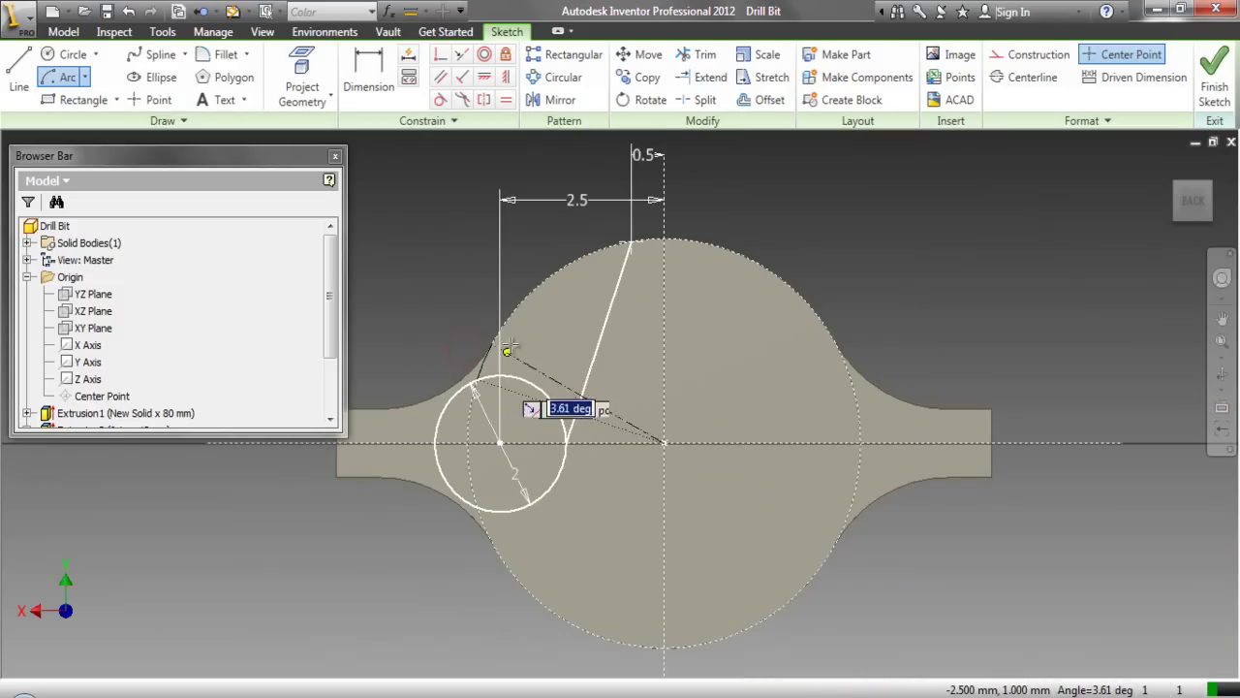
pyautogui.click(631, 243)
pyautogui.rightClick(565, 230)
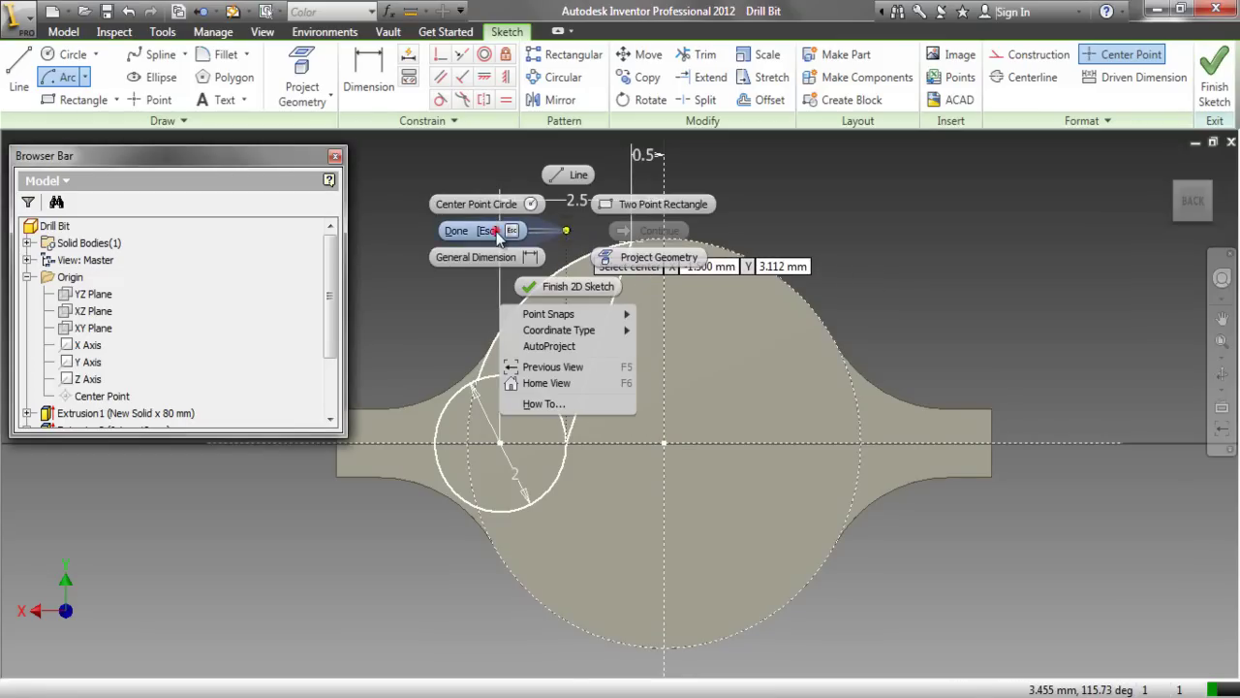
pyautogui.click(497, 231)
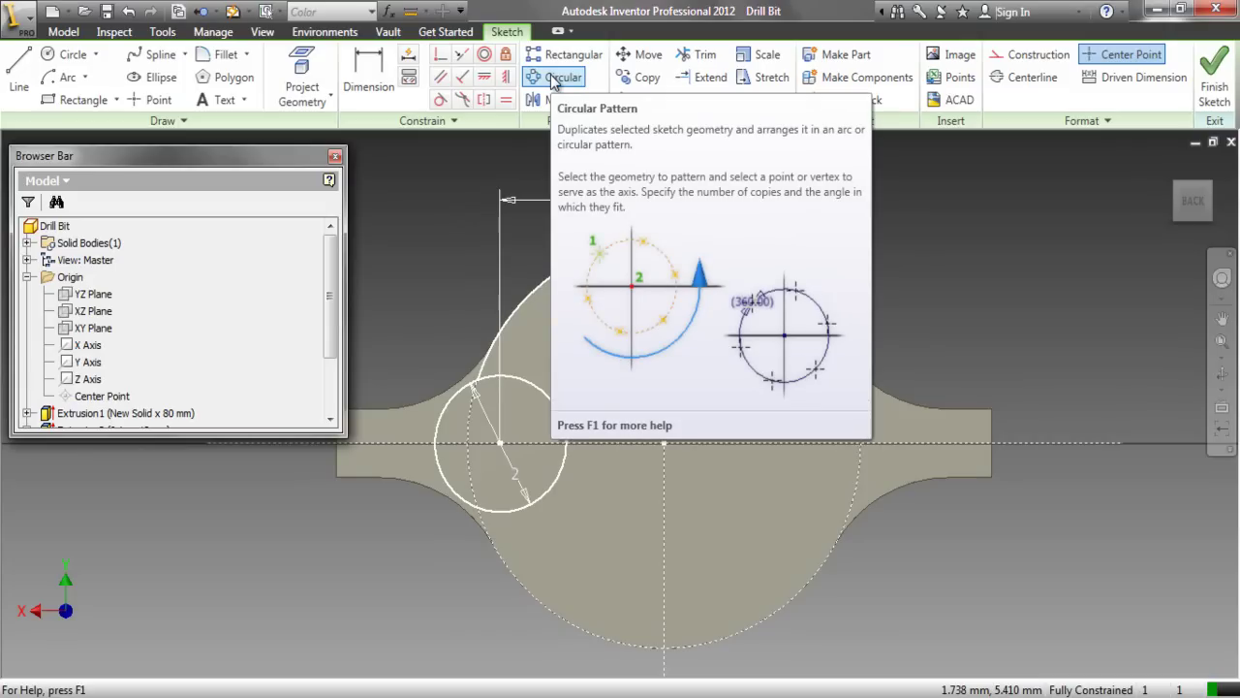
# Step: Circularly pattern the small circle, slanted line and outer arc around the origin point with 2 occurrences over 360 degrees
pyautogui.click(556, 77)
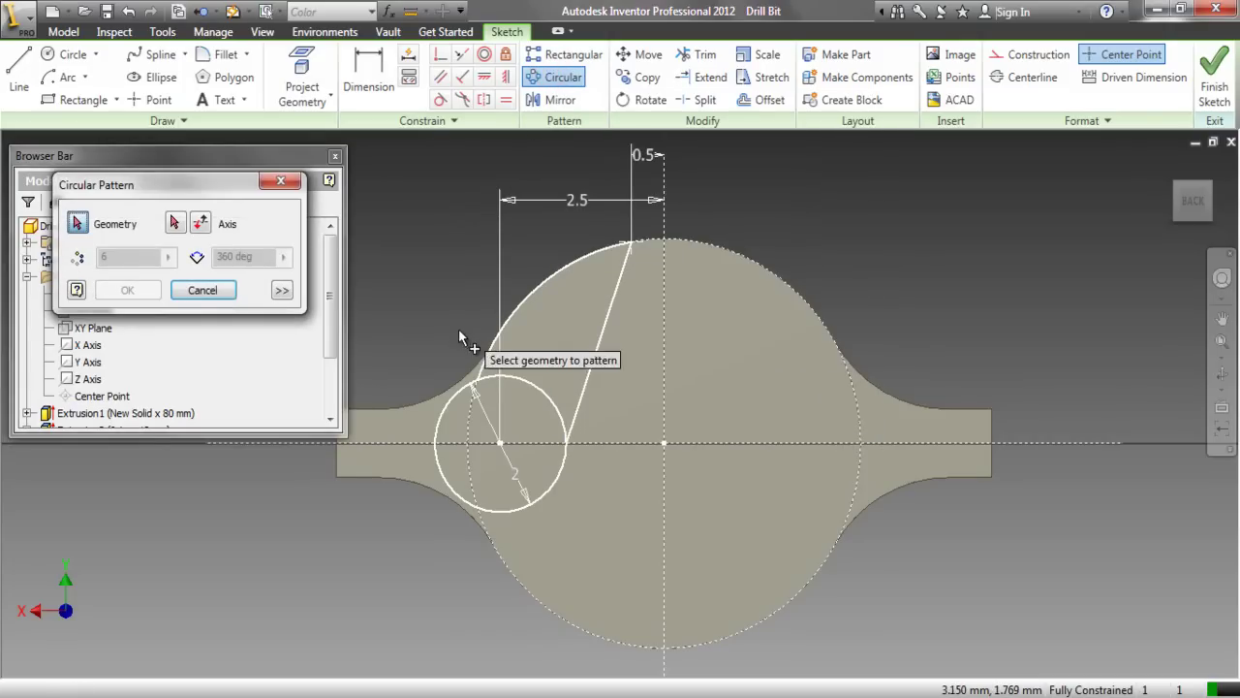
pyautogui.click(521, 381)
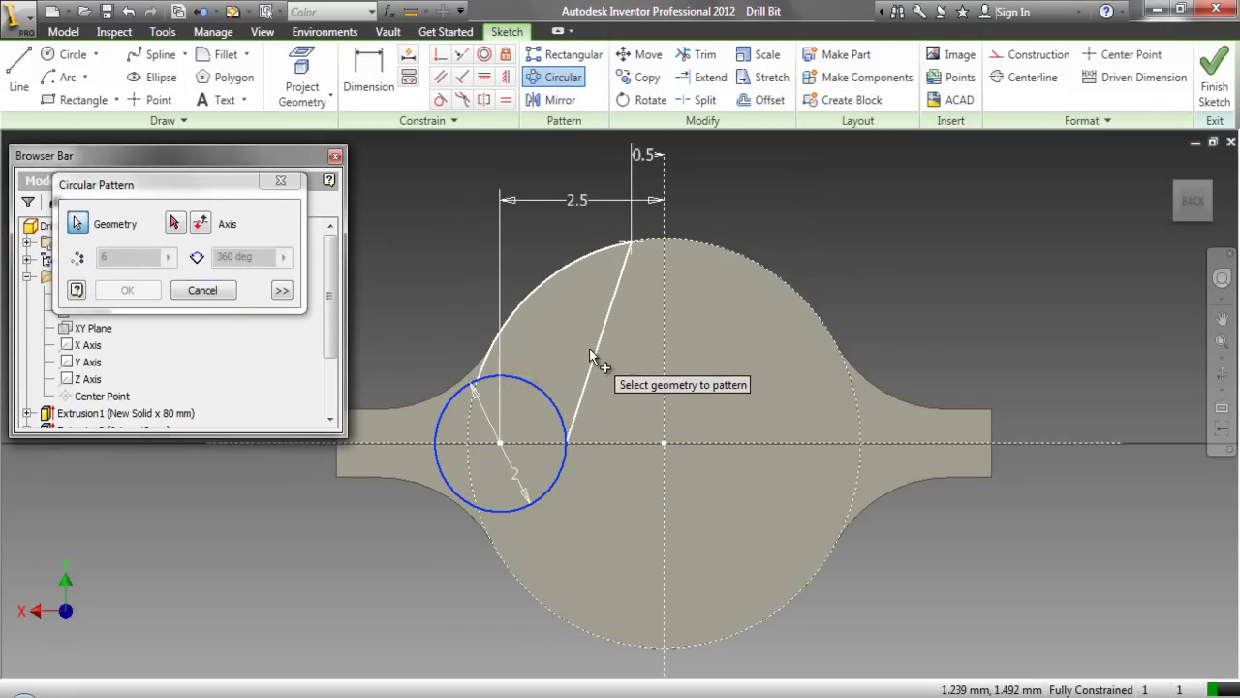
pyautogui.click(591, 353)
pyautogui.click(554, 271)
pyautogui.click(180, 188)
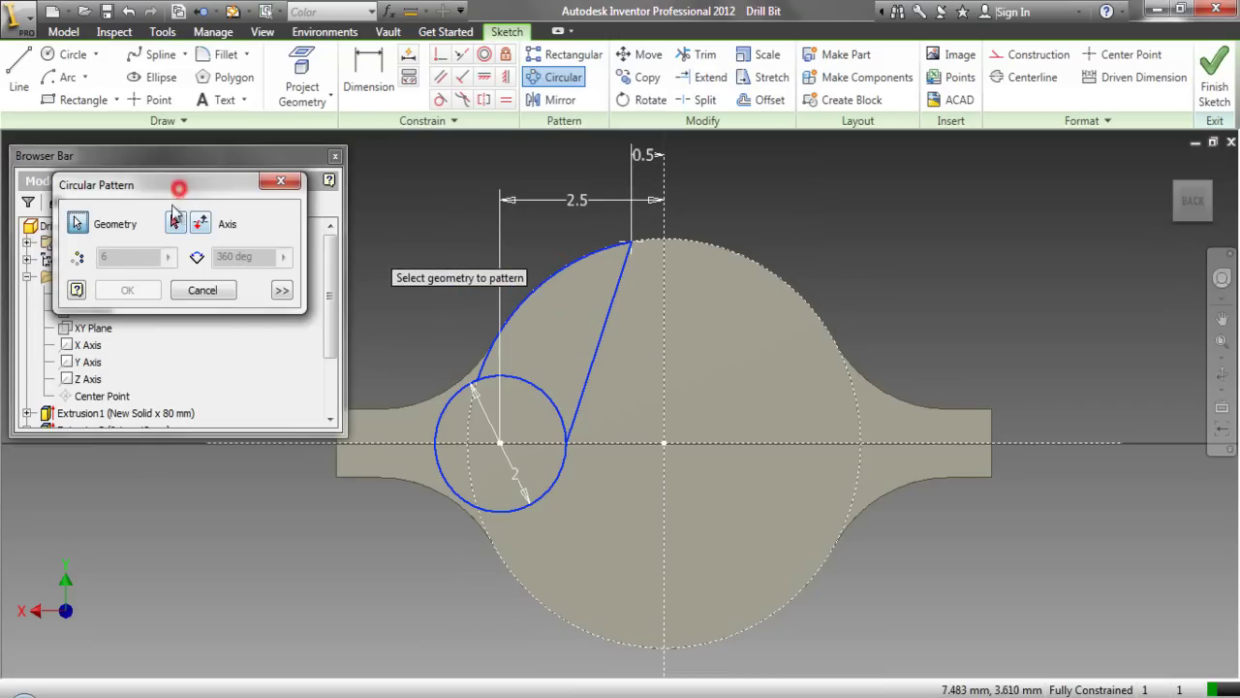
pyautogui.click(174, 224)
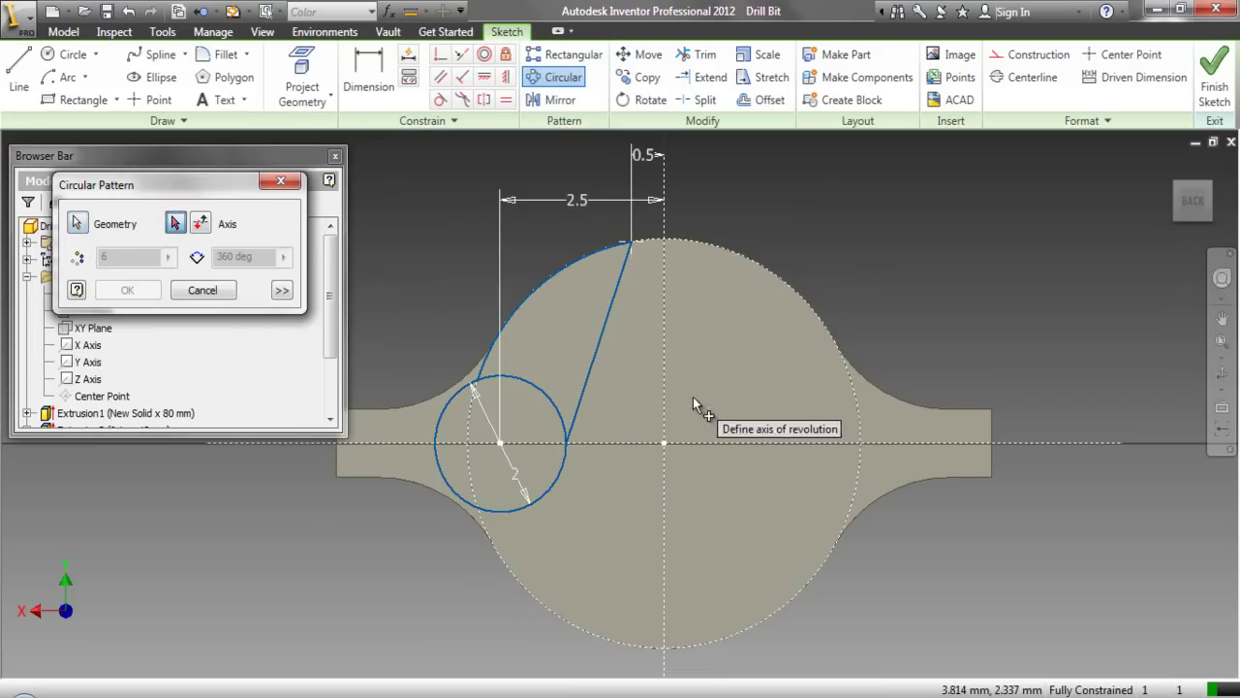
pyautogui.click(665, 441)
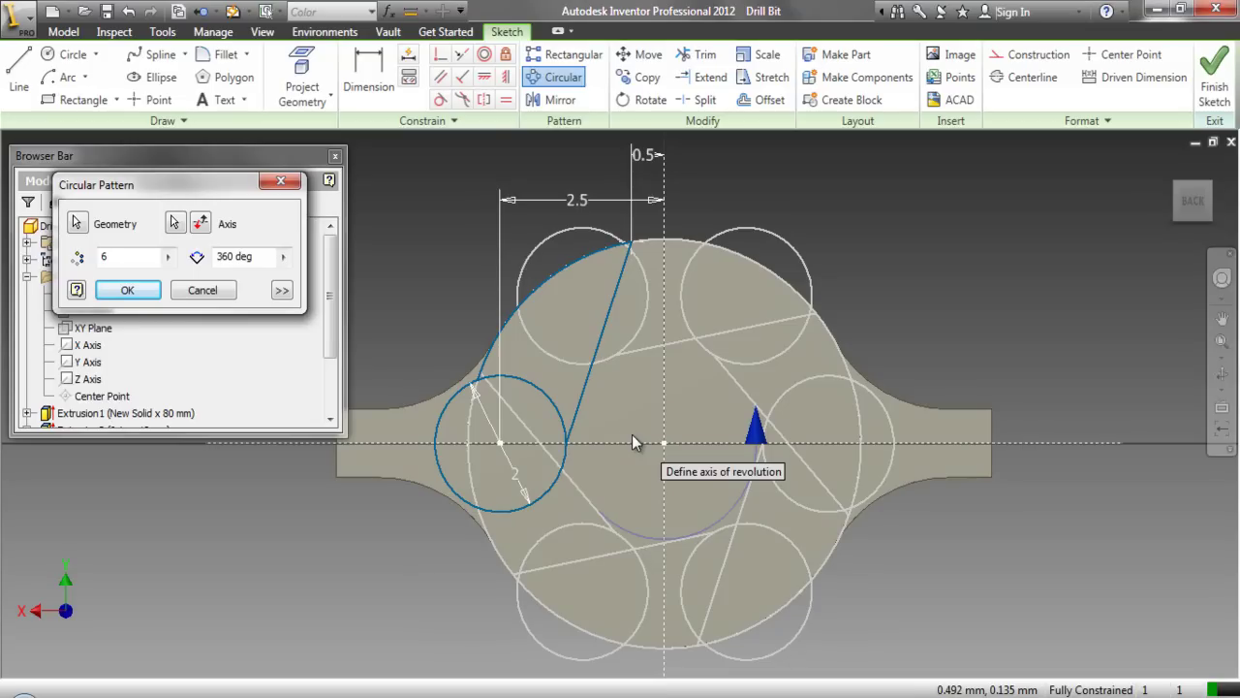
pyautogui.click(122, 260)
pyautogui.doubleClick(114, 259)
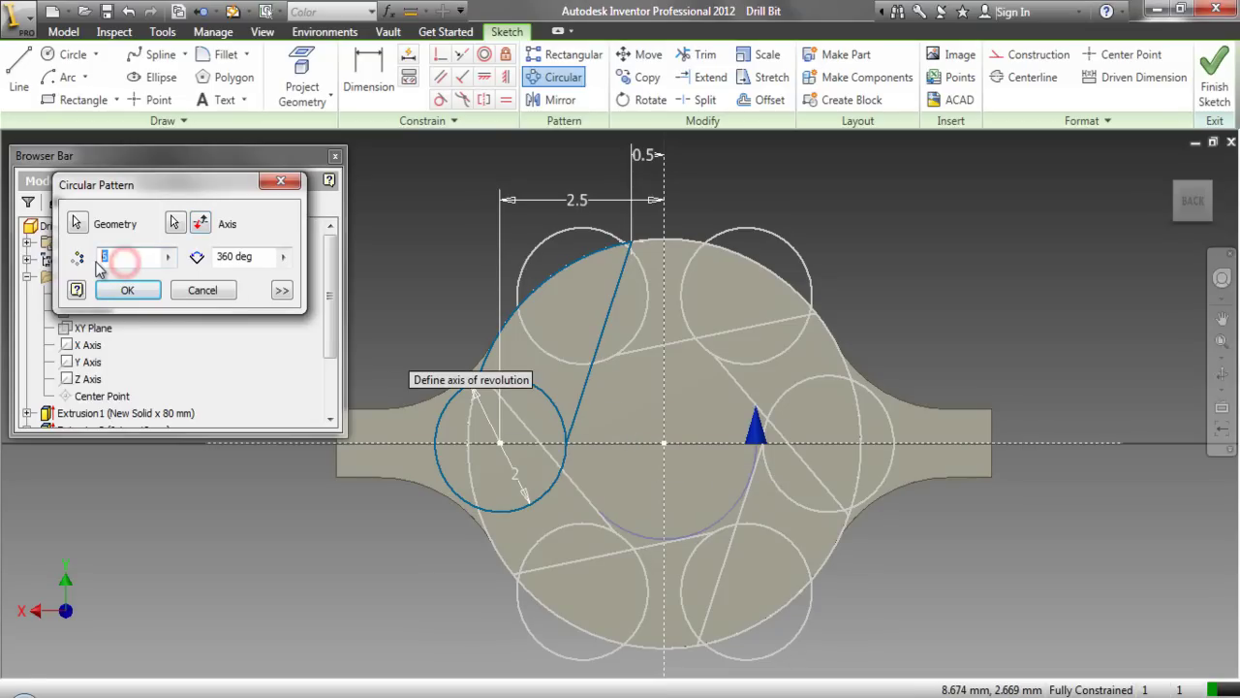
pyautogui.write('2')
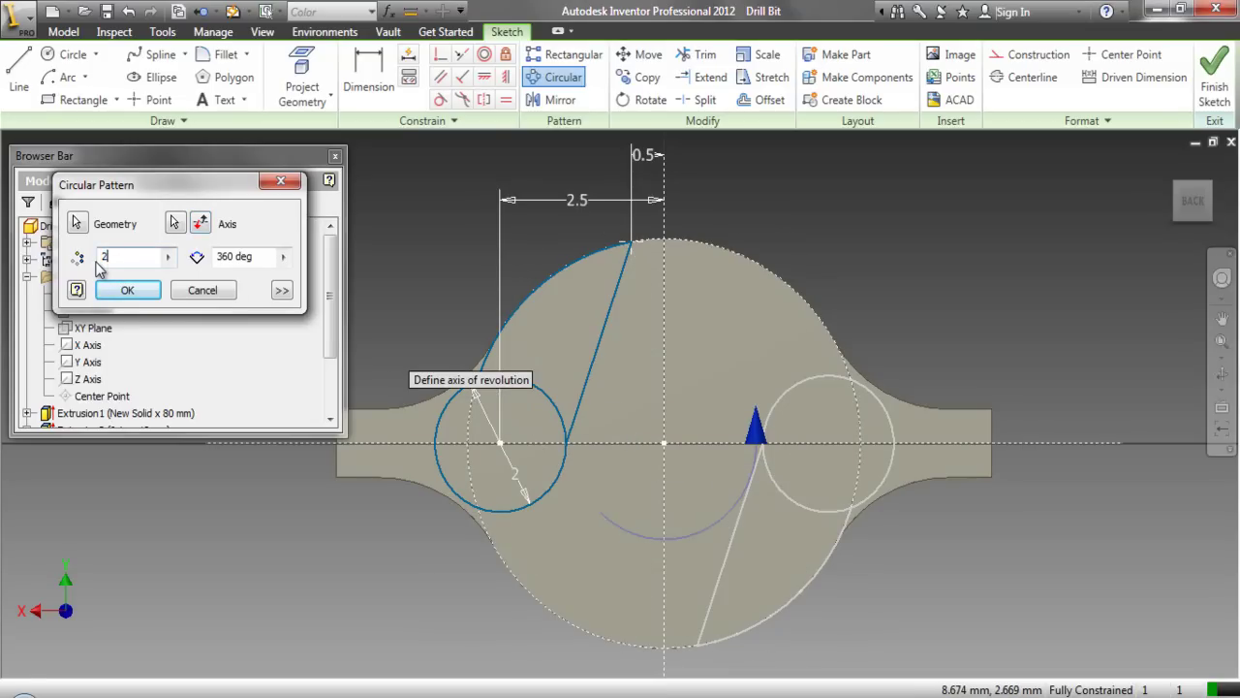
pyautogui.click(141, 290)
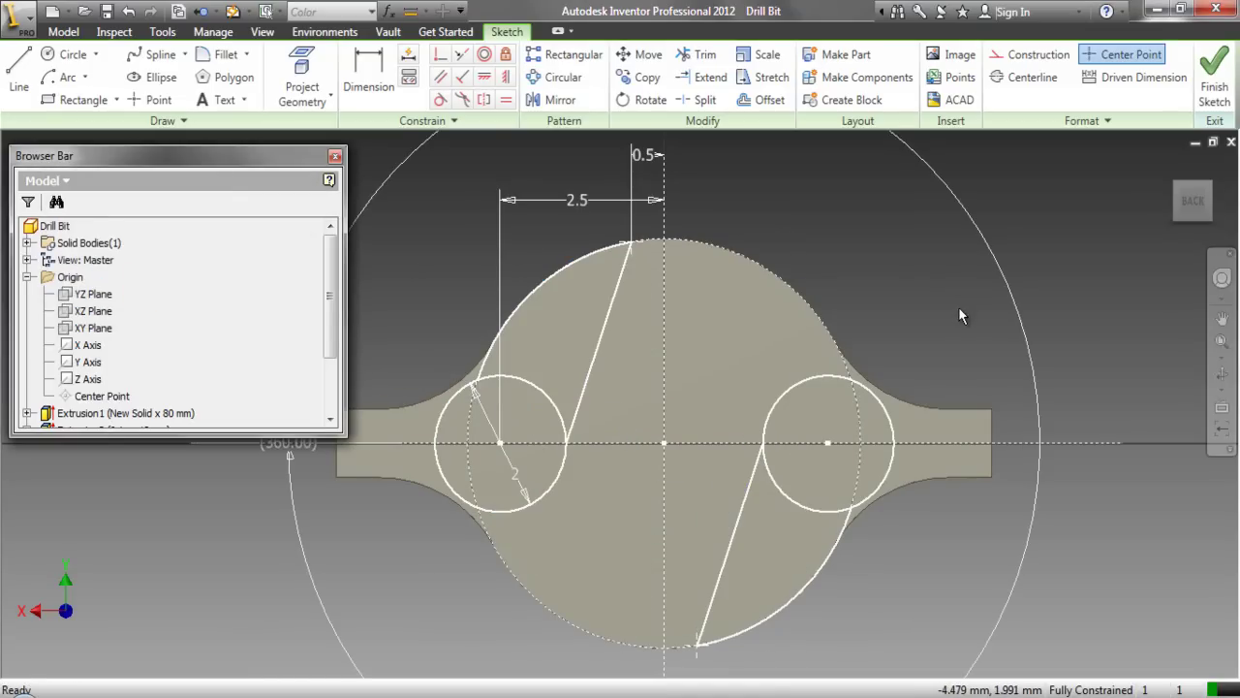
# Step: Finish the flute sketch, return to an isometric view of the part and collapse the whole model tree
pyautogui.click(1214, 76)
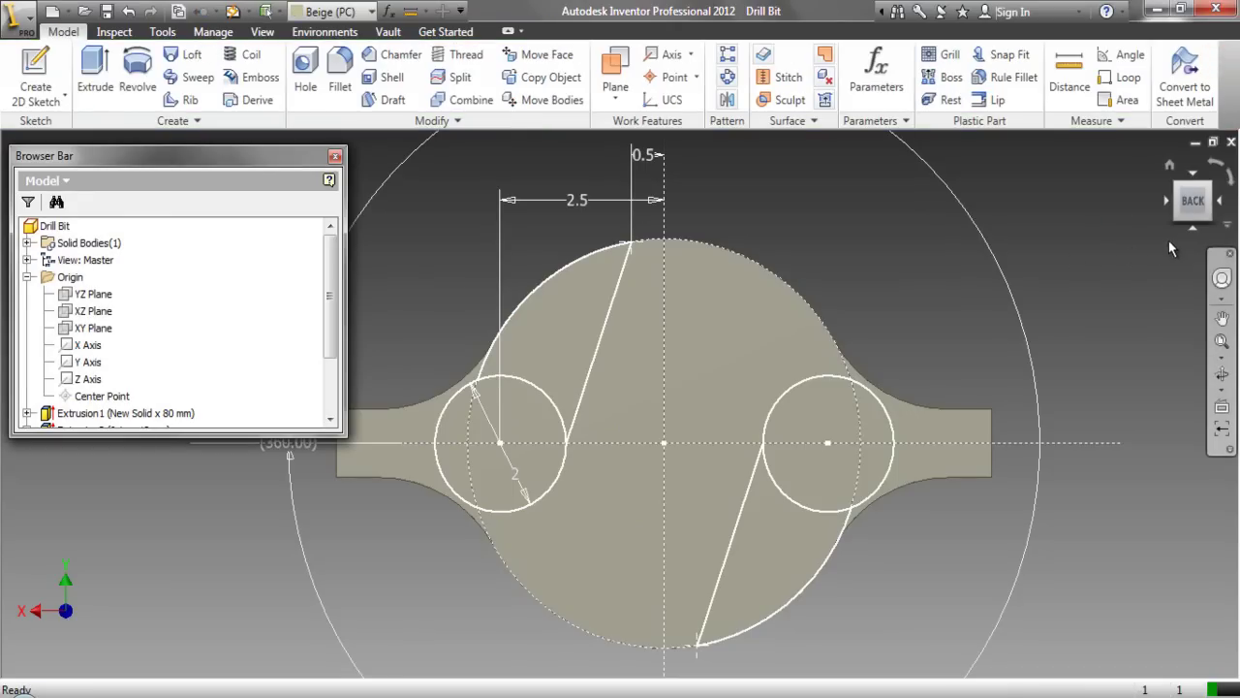
pyautogui.click(1178, 189)
pyautogui.scroll(3, 887, 581)
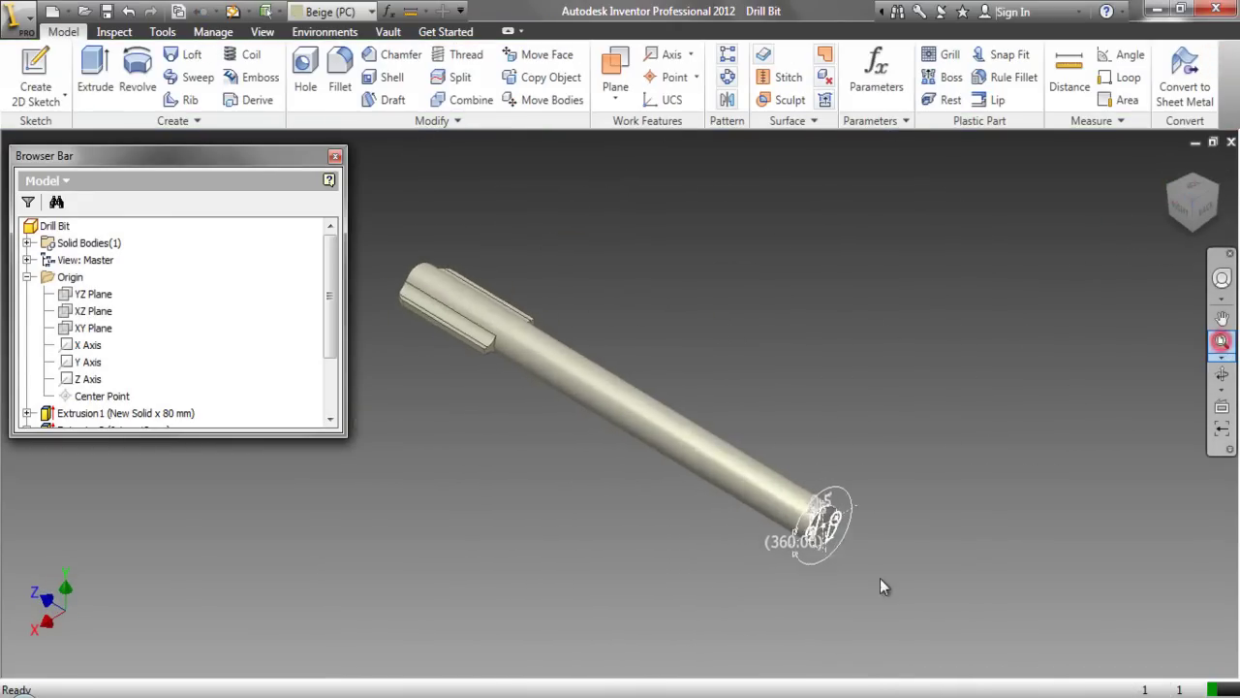
pyautogui.rightClick(263, 348)
pyautogui.click(310, 524)
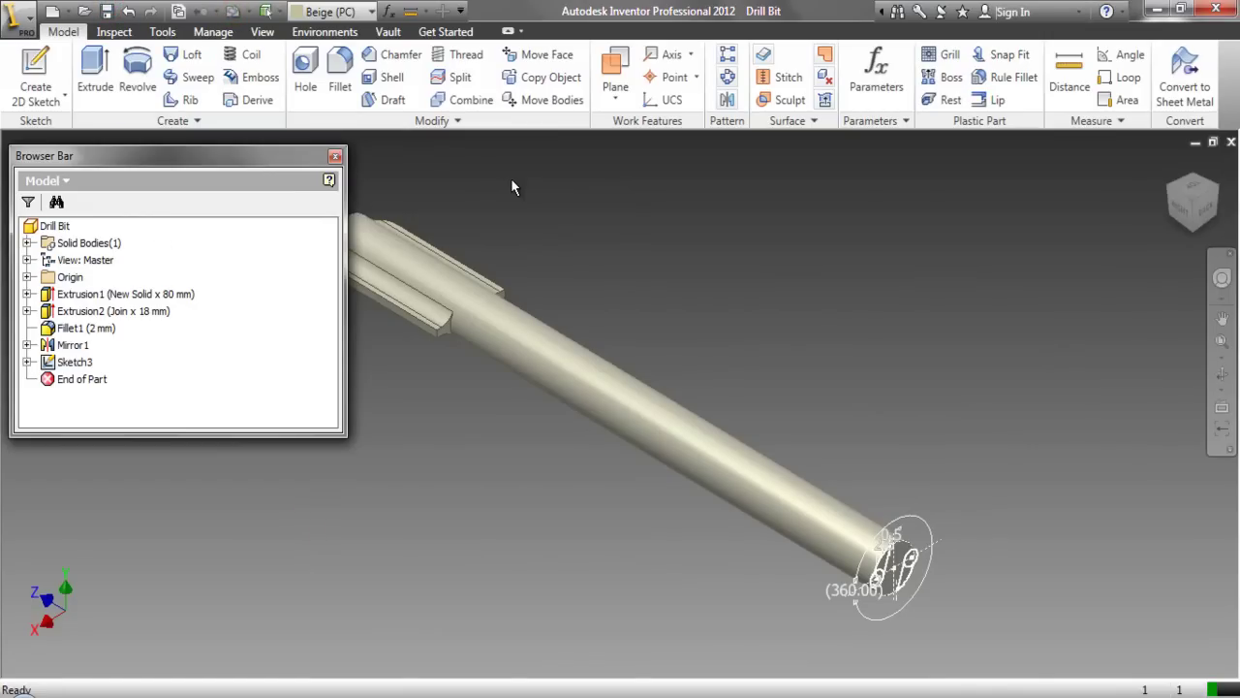
# Step: Set up a Coil cut using one of the two flute profiles on the end face and the Z Axis as its axis
pyautogui.click(252, 55)
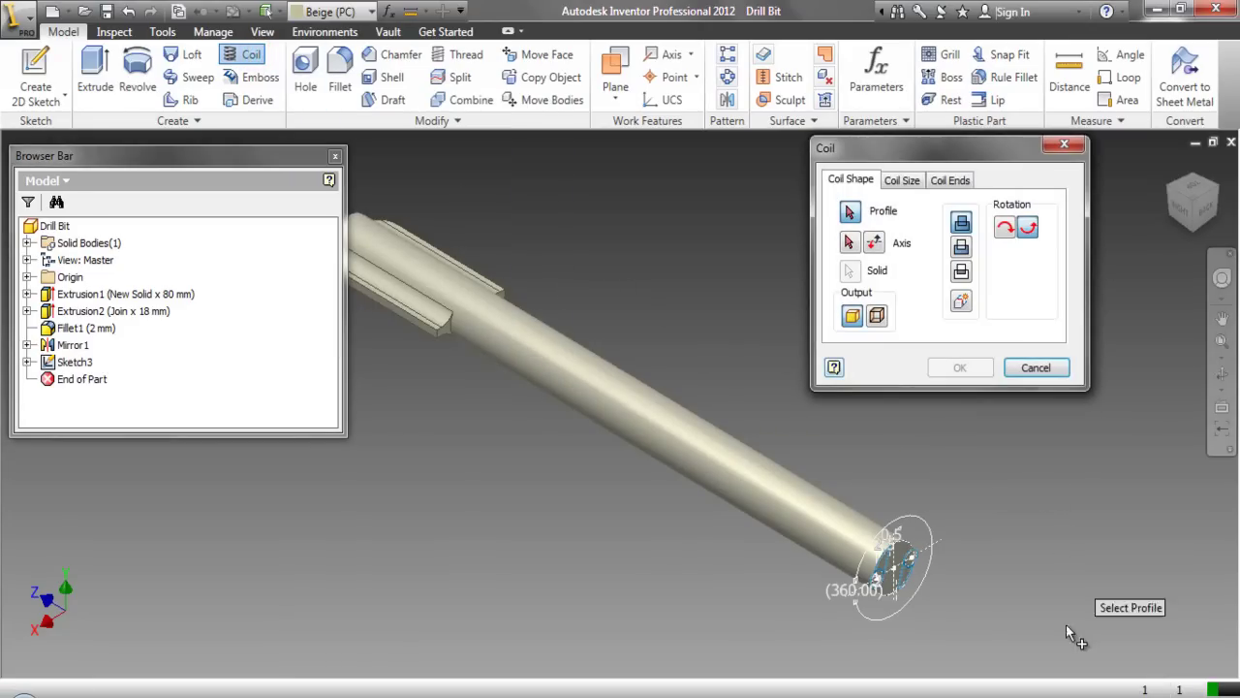
pyautogui.scroll(2, 892, 567)
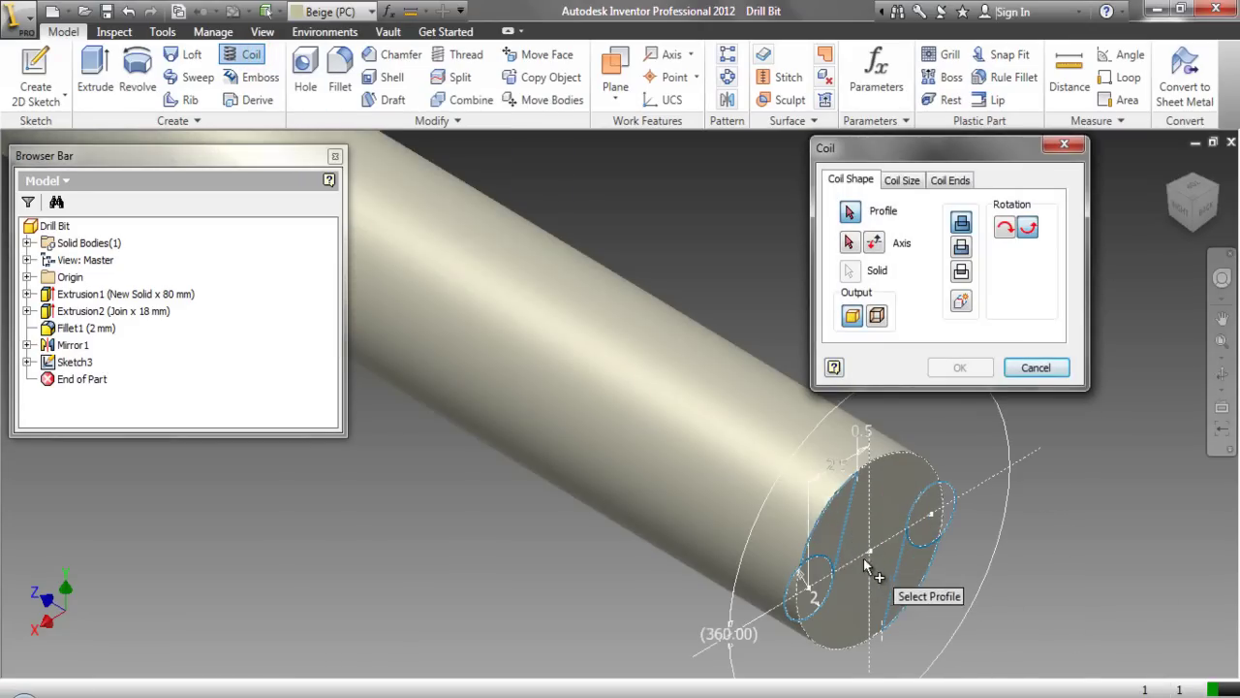
pyautogui.click(819, 584)
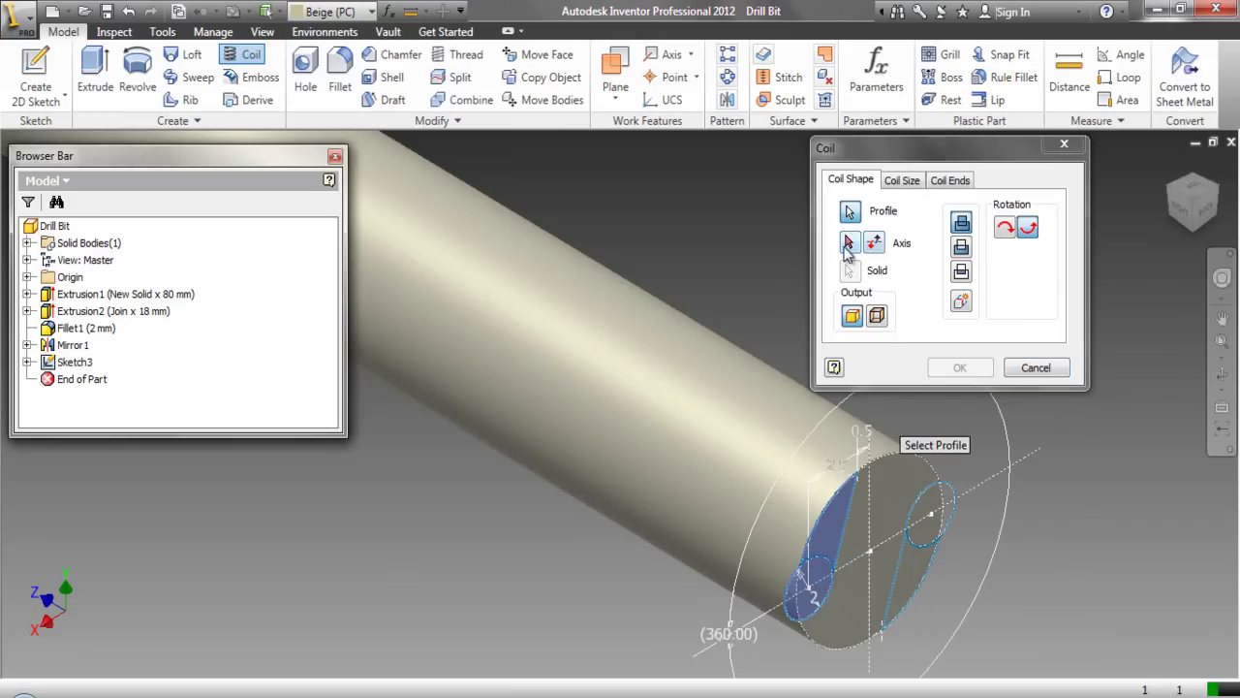
pyautogui.click(848, 243)
pyautogui.scroll(-4, 1062, 593)
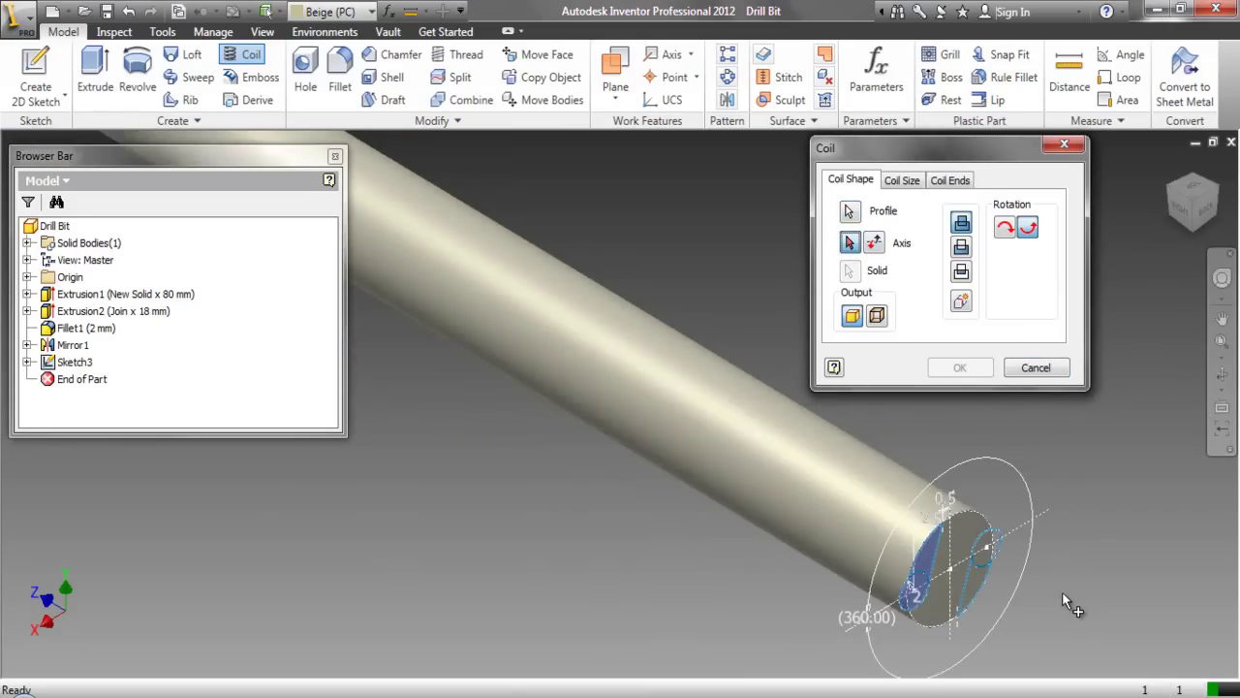
pyautogui.click(28, 277)
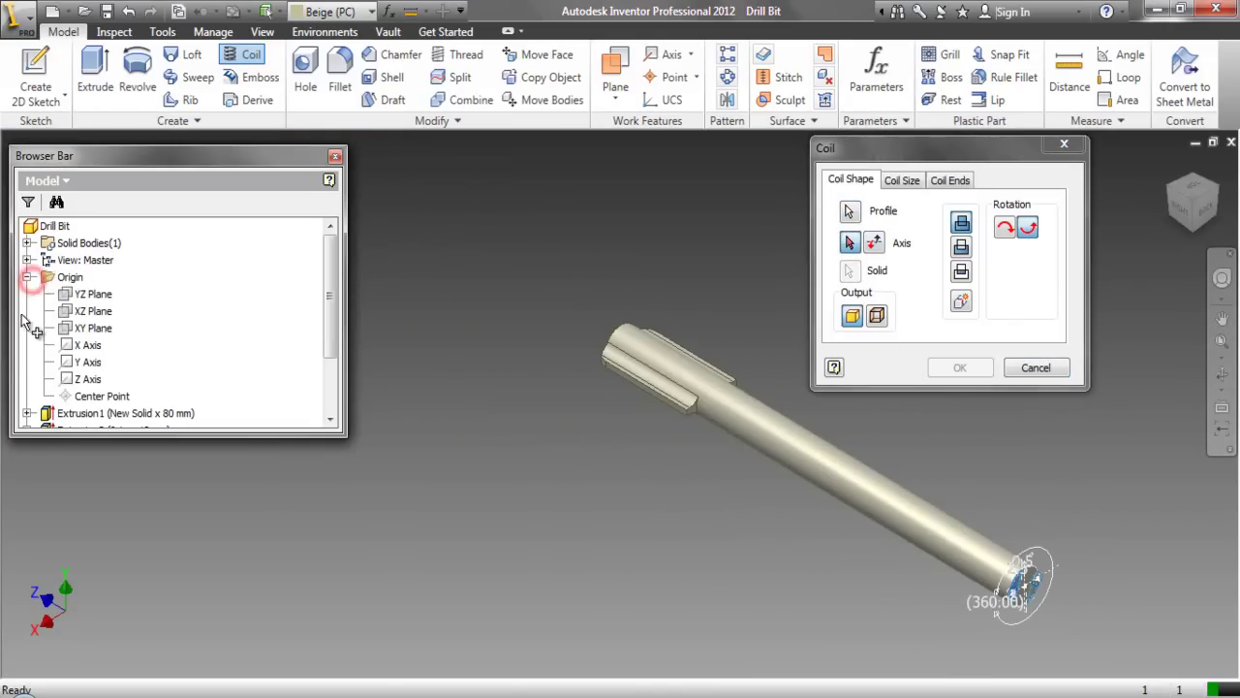
pyautogui.click(72, 384)
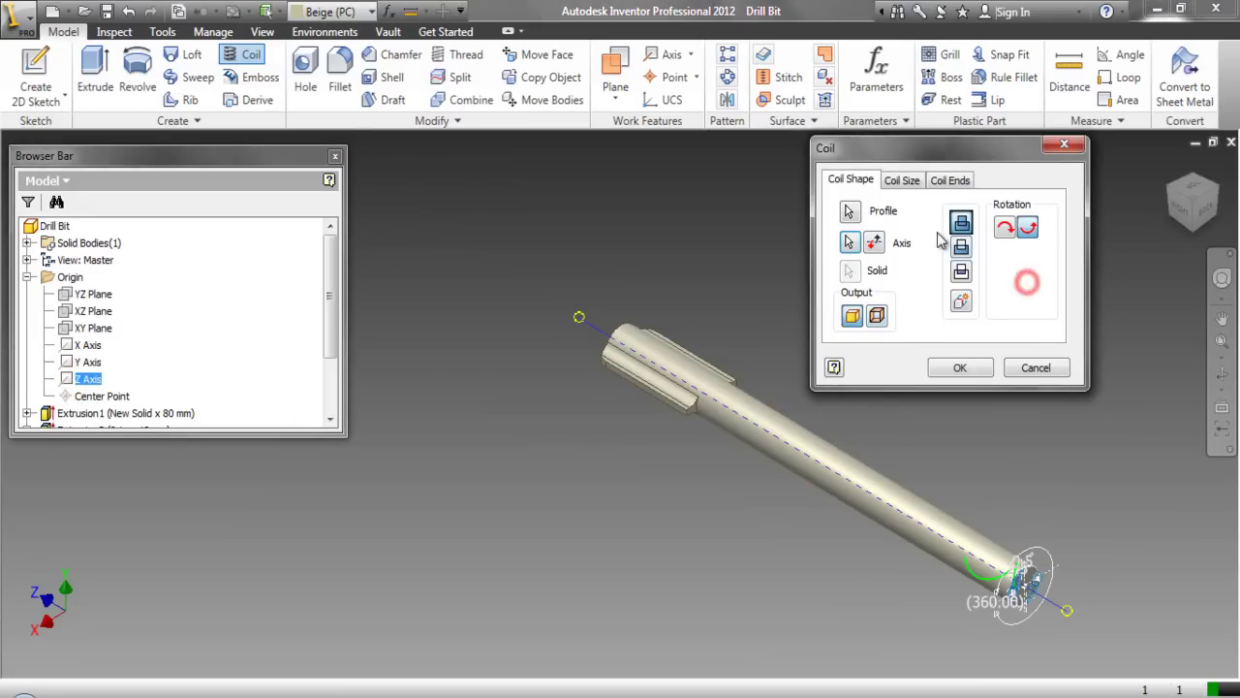
pyautogui.click(963, 248)
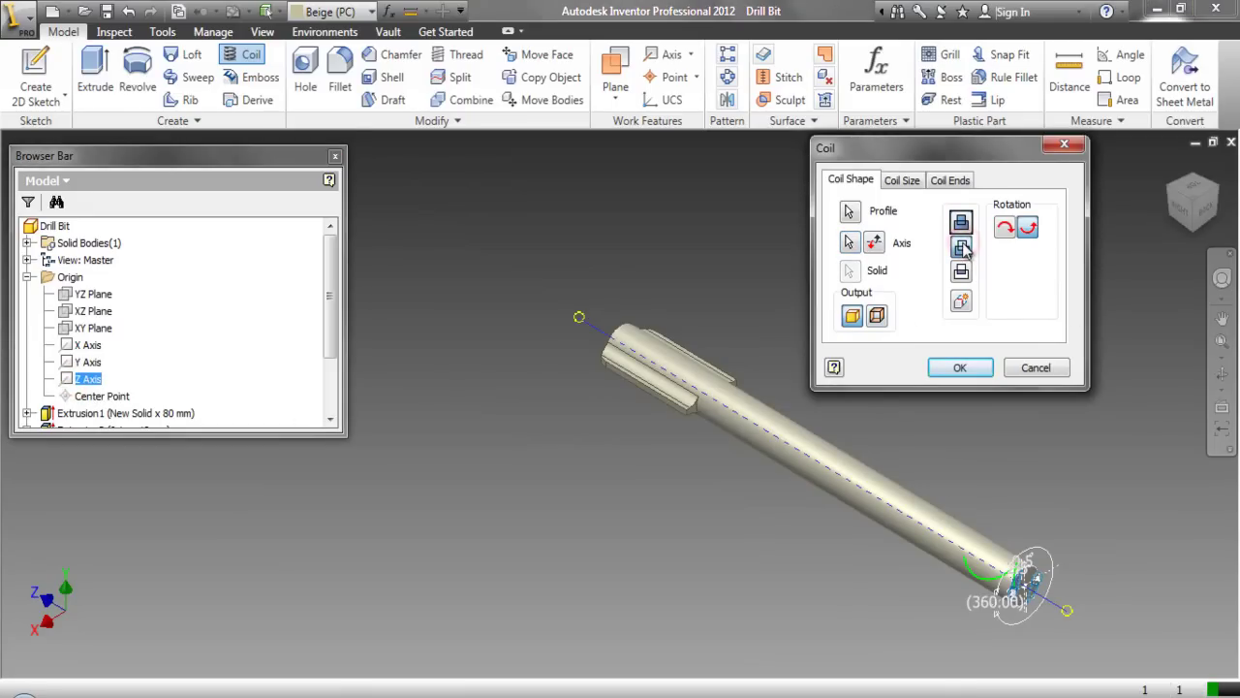
# Step: Size the coil by Pitch and Height with a 25 mm pitch and 60 mm height, and create the flute cut
pyautogui.click(901, 181)
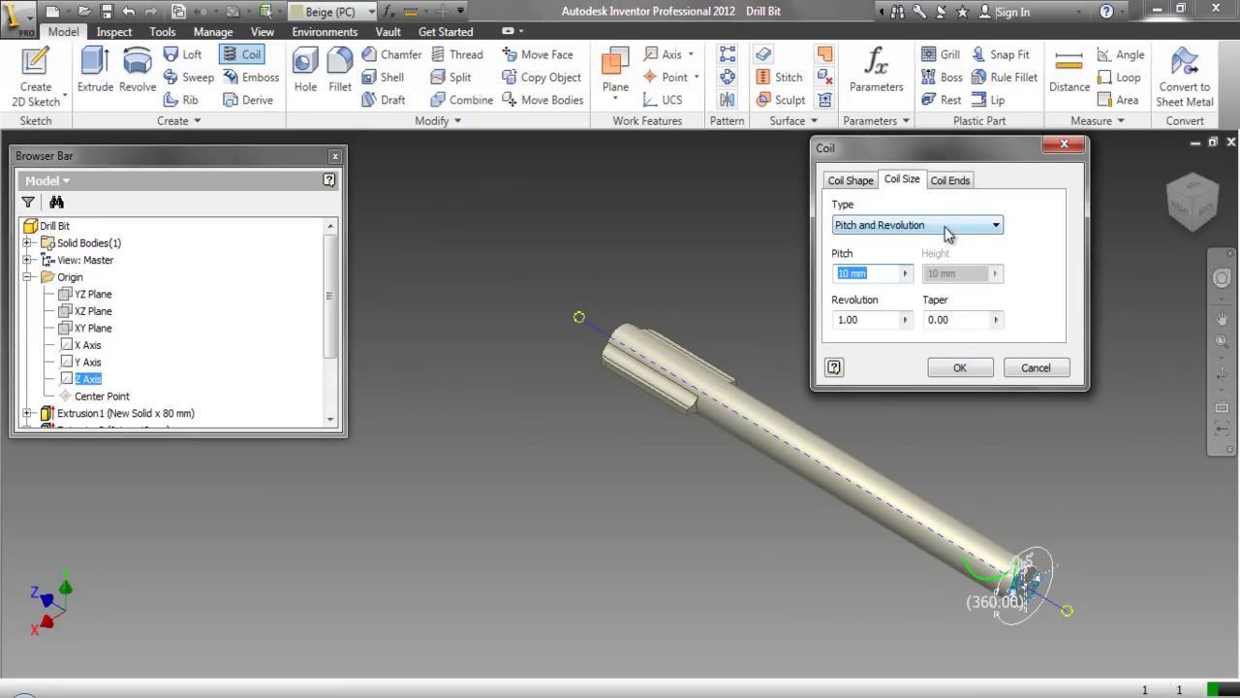
pyautogui.click(947, 227)
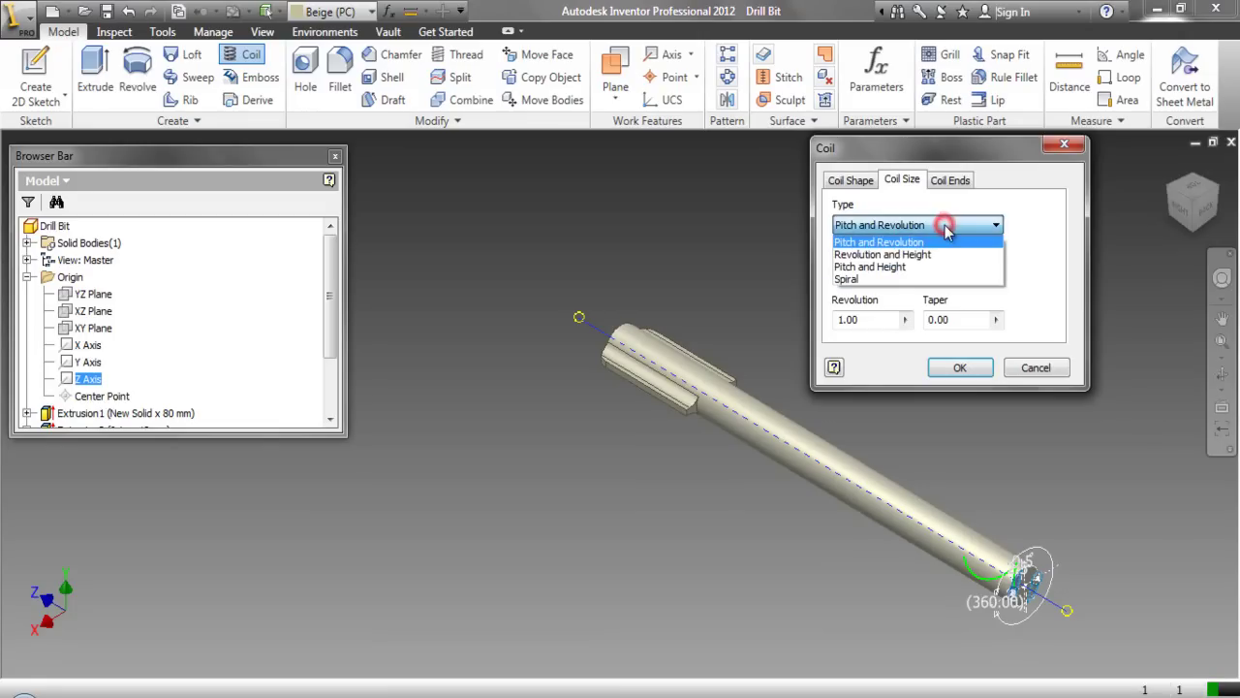
pyautogui.click(905, 267)
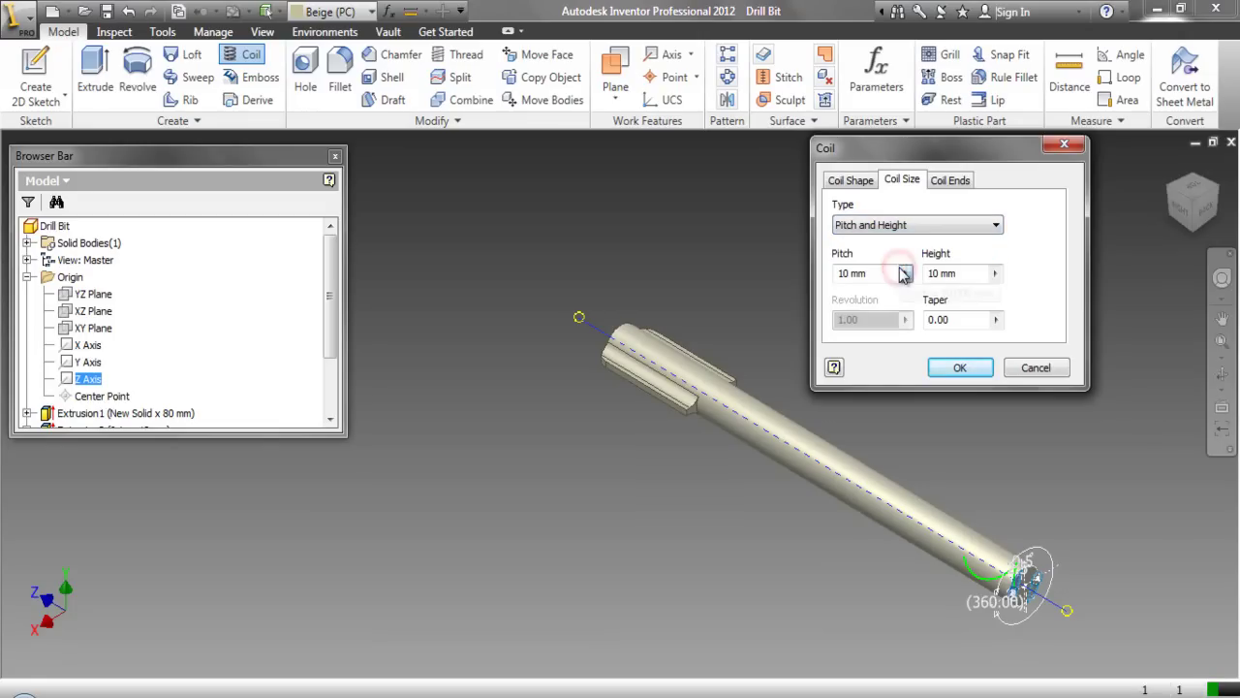
pyautogui.click(880, 274)
pyautogui.write('25')
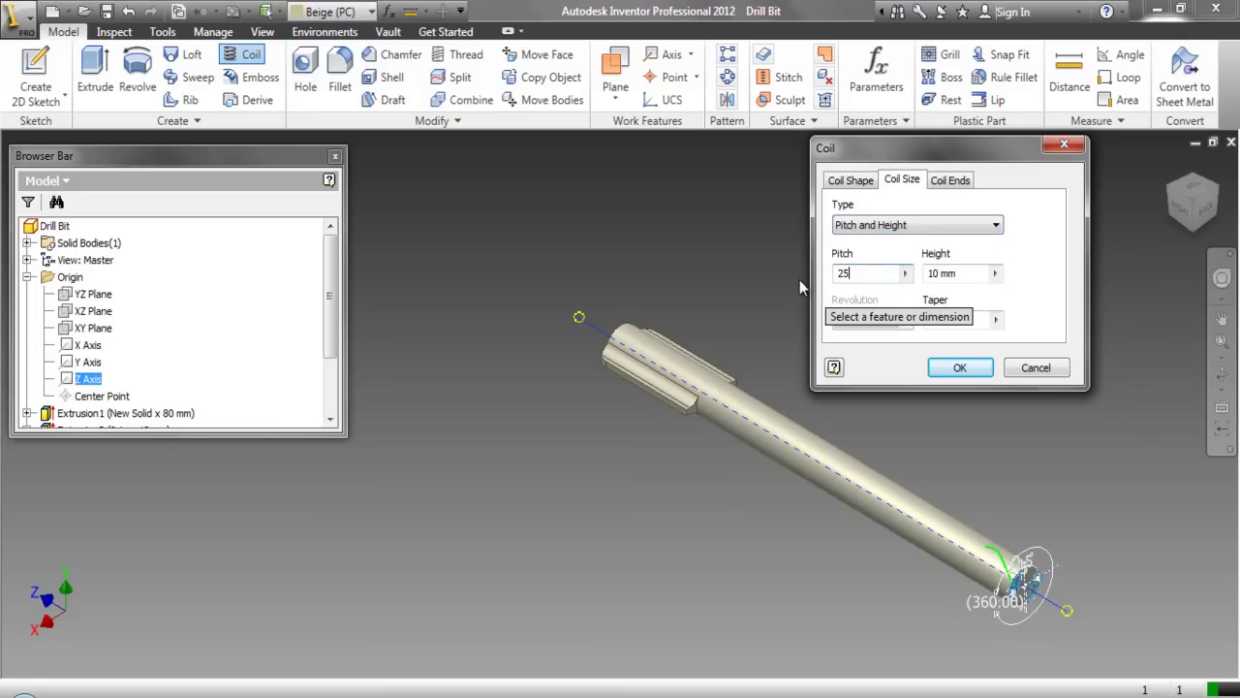
pyautogui.click(936, 273)
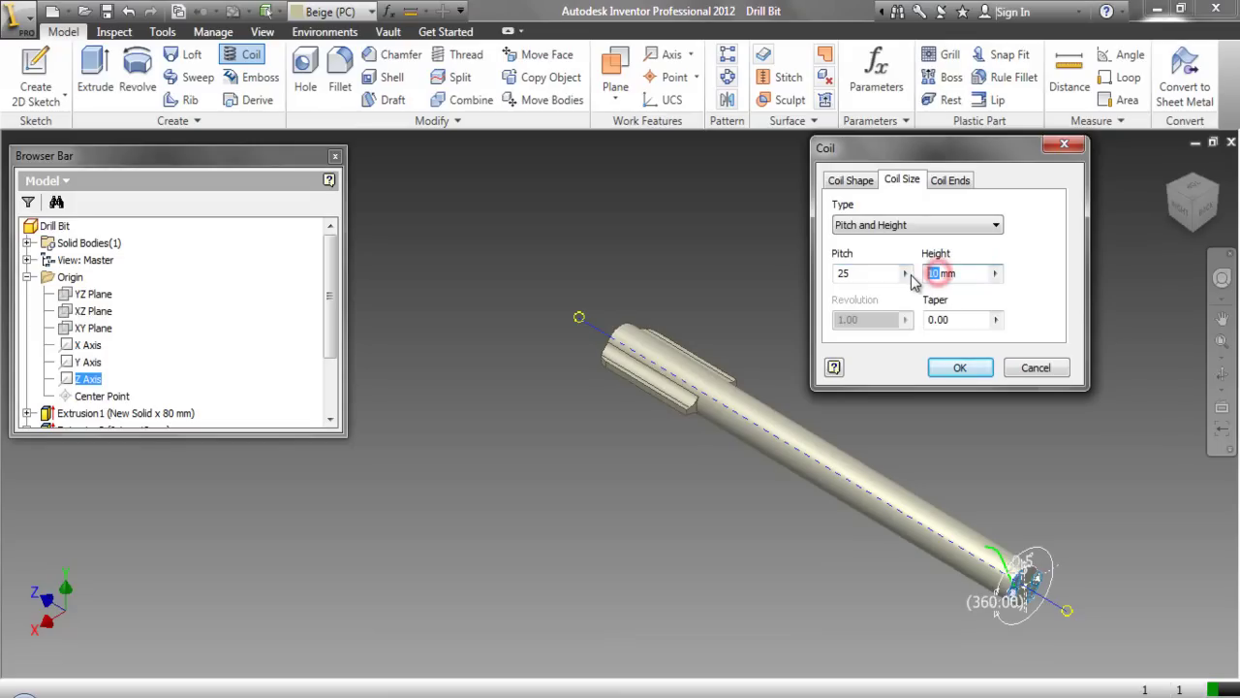
pyautogui.write('60')
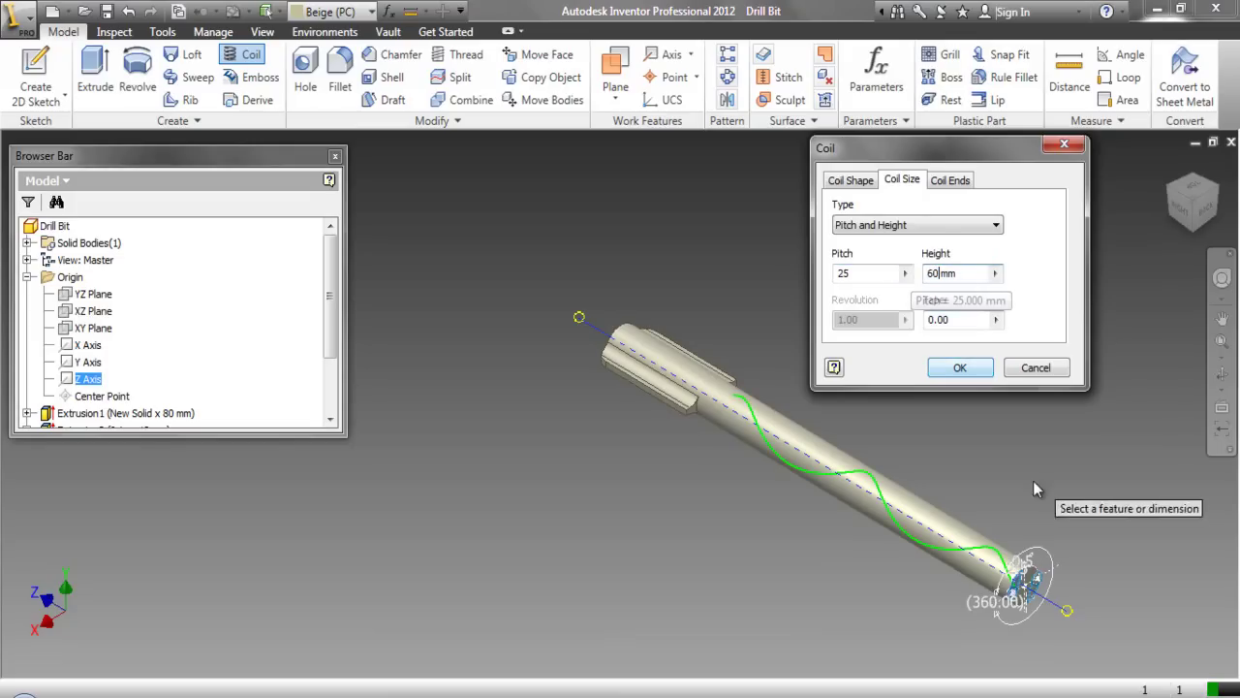
pyautogui.click(986, 368)
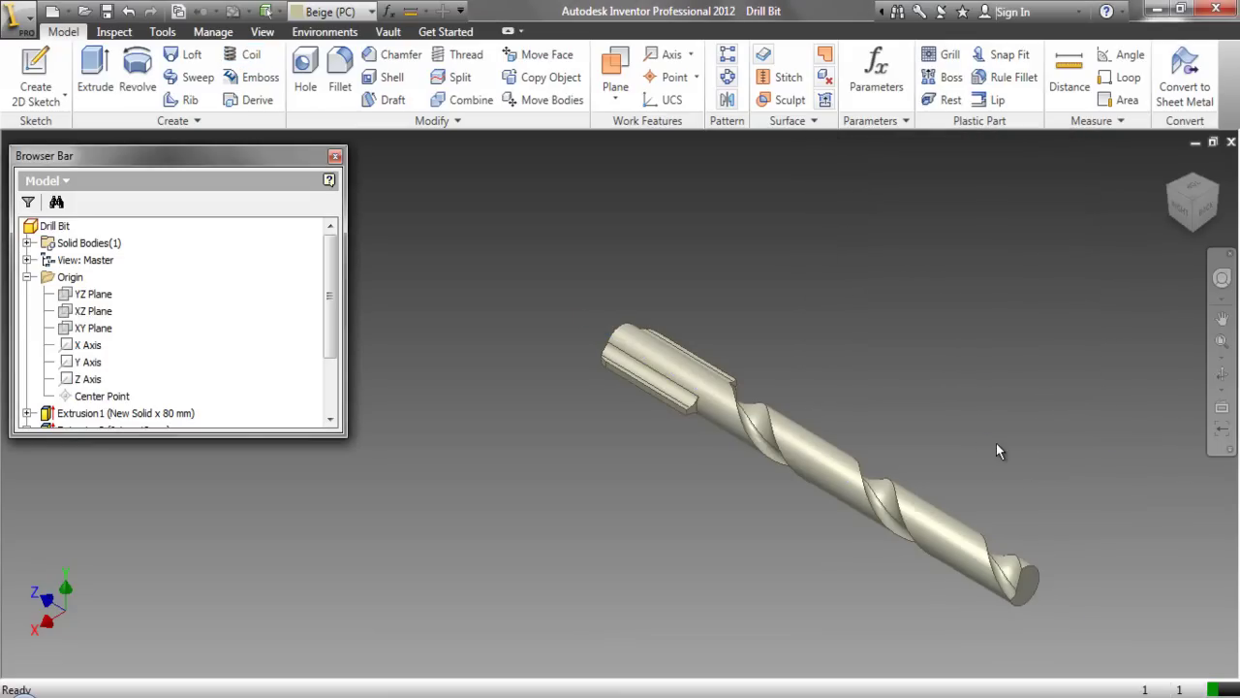
# Step: Collapse all expanded nodes of the model tree again
pyautogui.scroll(3, 1000, 552)
pyautogui.rightClick(223, 281)
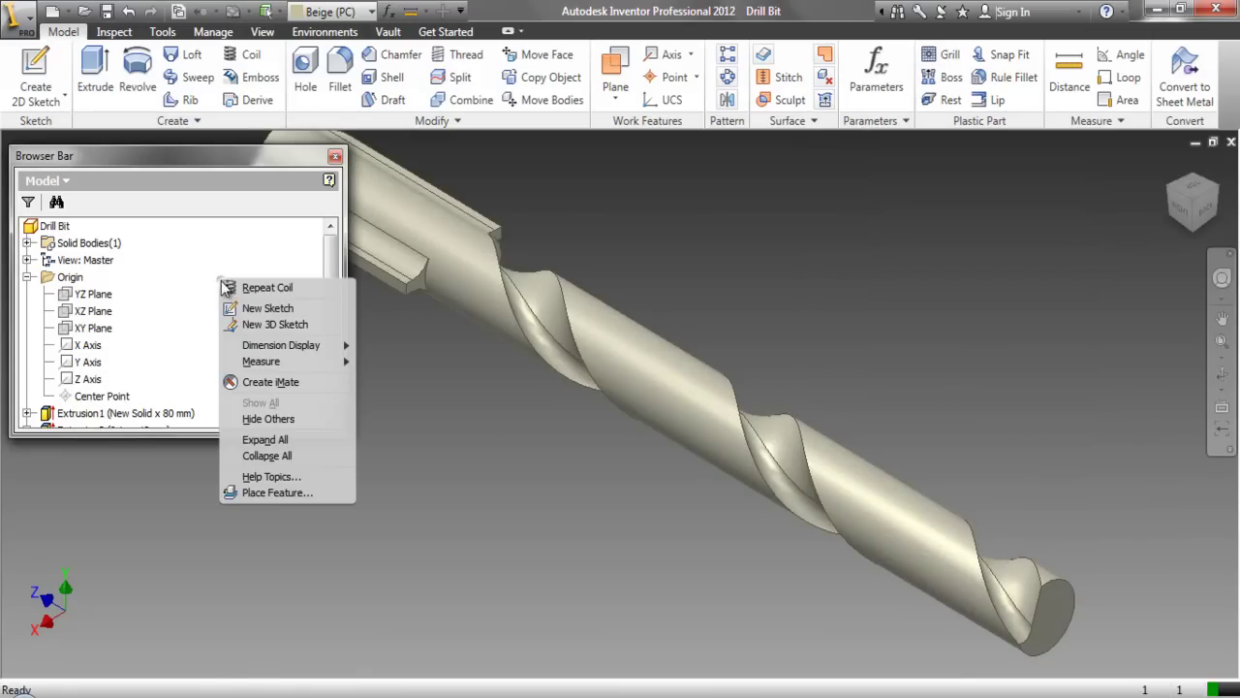
pyautogui.click(259, 456)
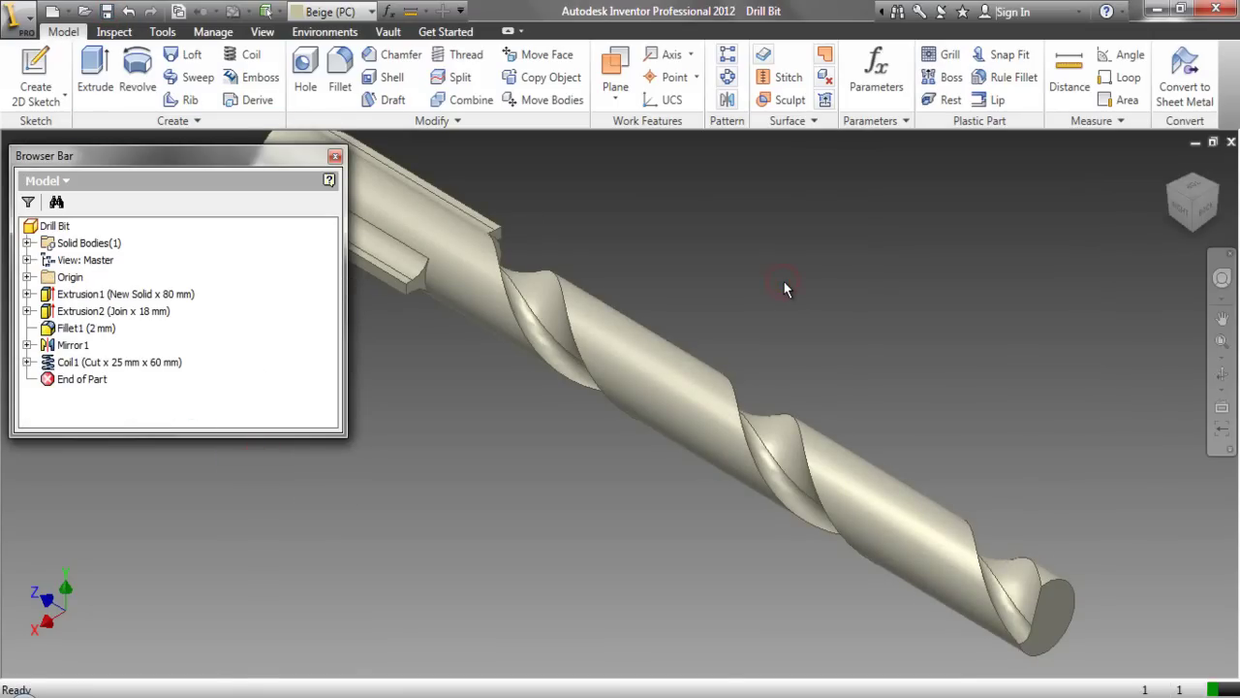
# Step: Start a Circular Pattern of the coil cut feature and activate the selection of its rotation axis
pyautogui.scroll(-2, 784, 283)
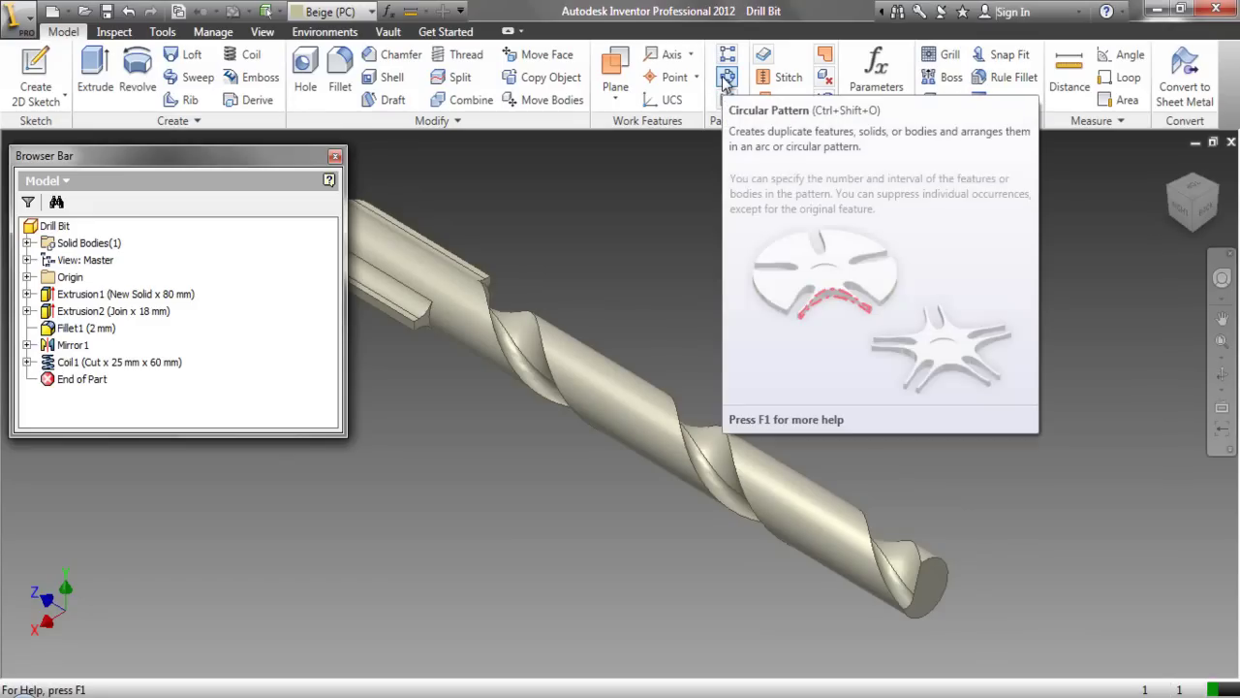
pyautogui.click(726, 78)
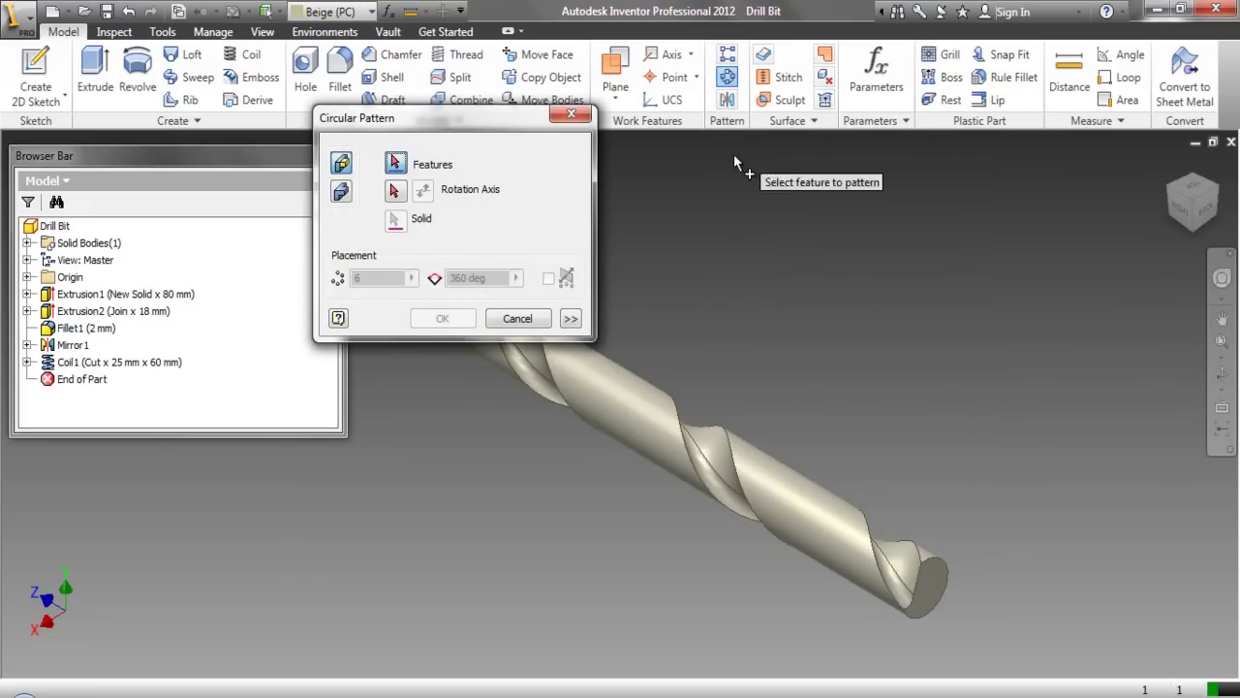
pyautogui.click(109, 362)
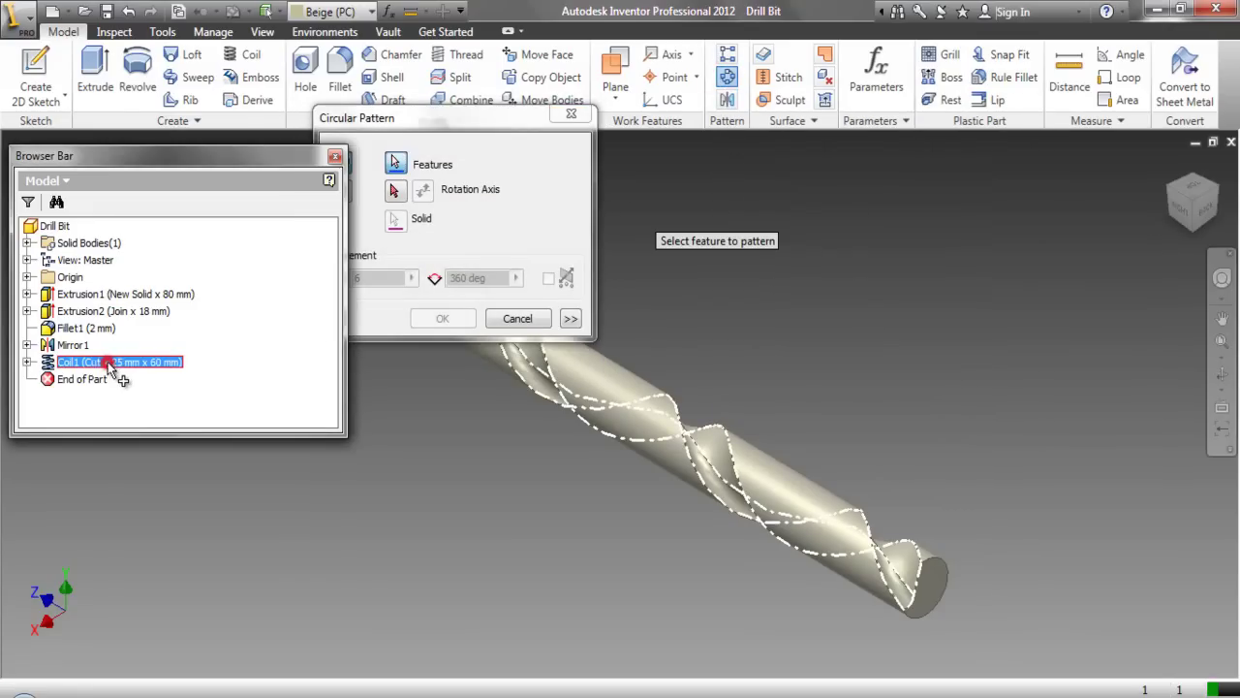
pyautogui.click(435, 221)
pyautogui.click(395, 193)
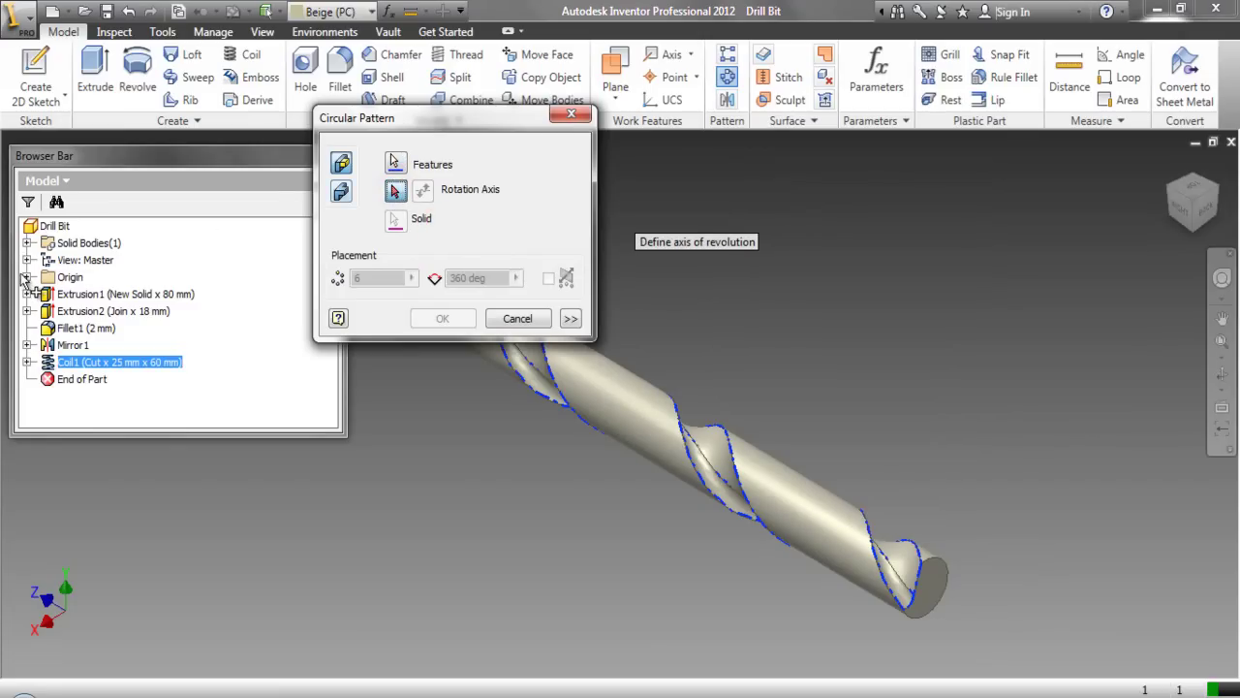